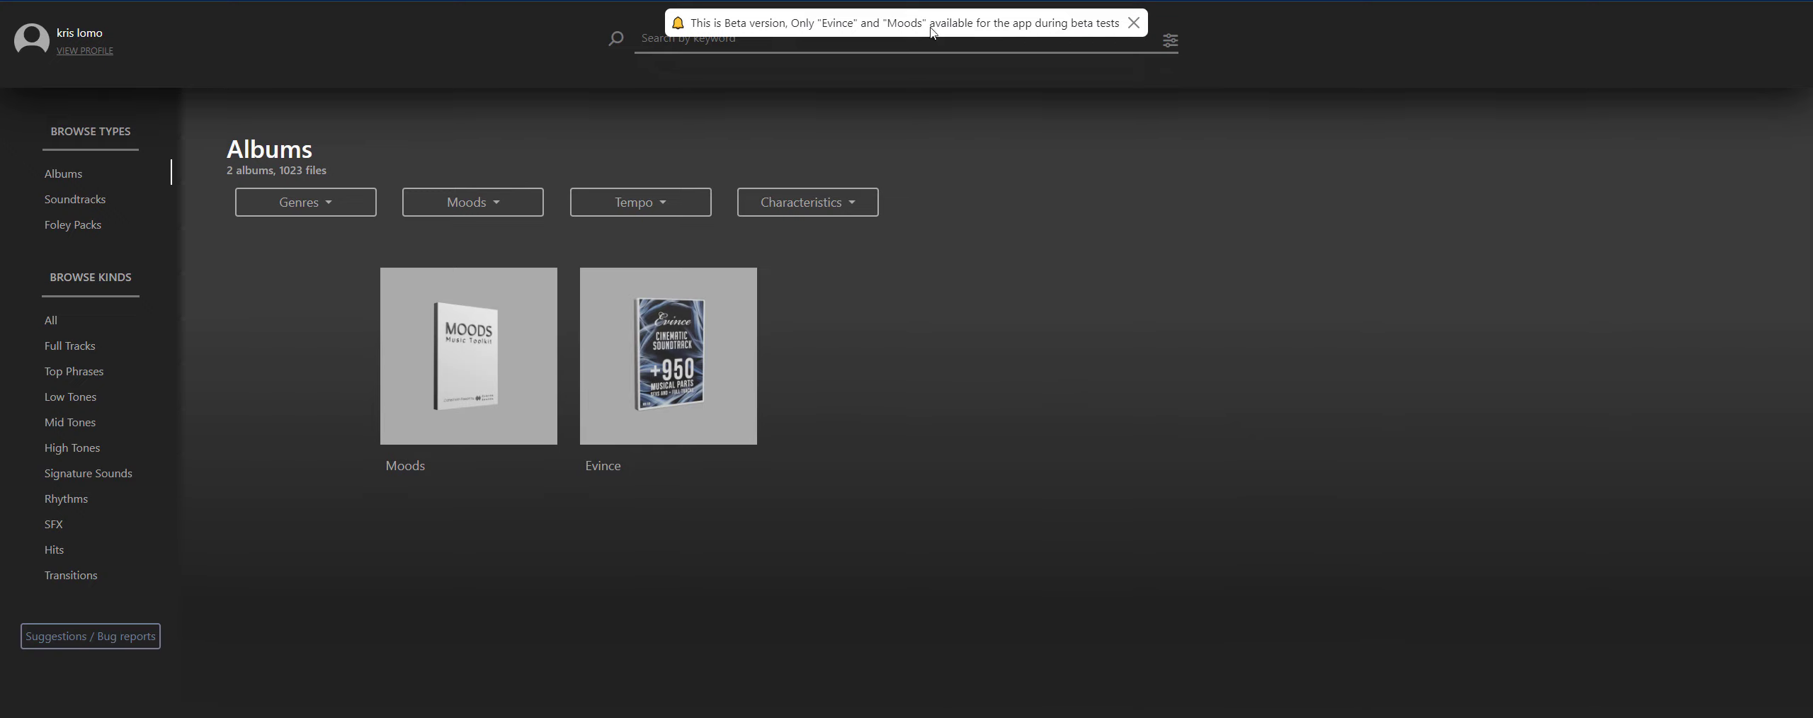
- Dismiss the beta notice, list all kinds of sounds in the library and browse through them
left_click(1133, 23)
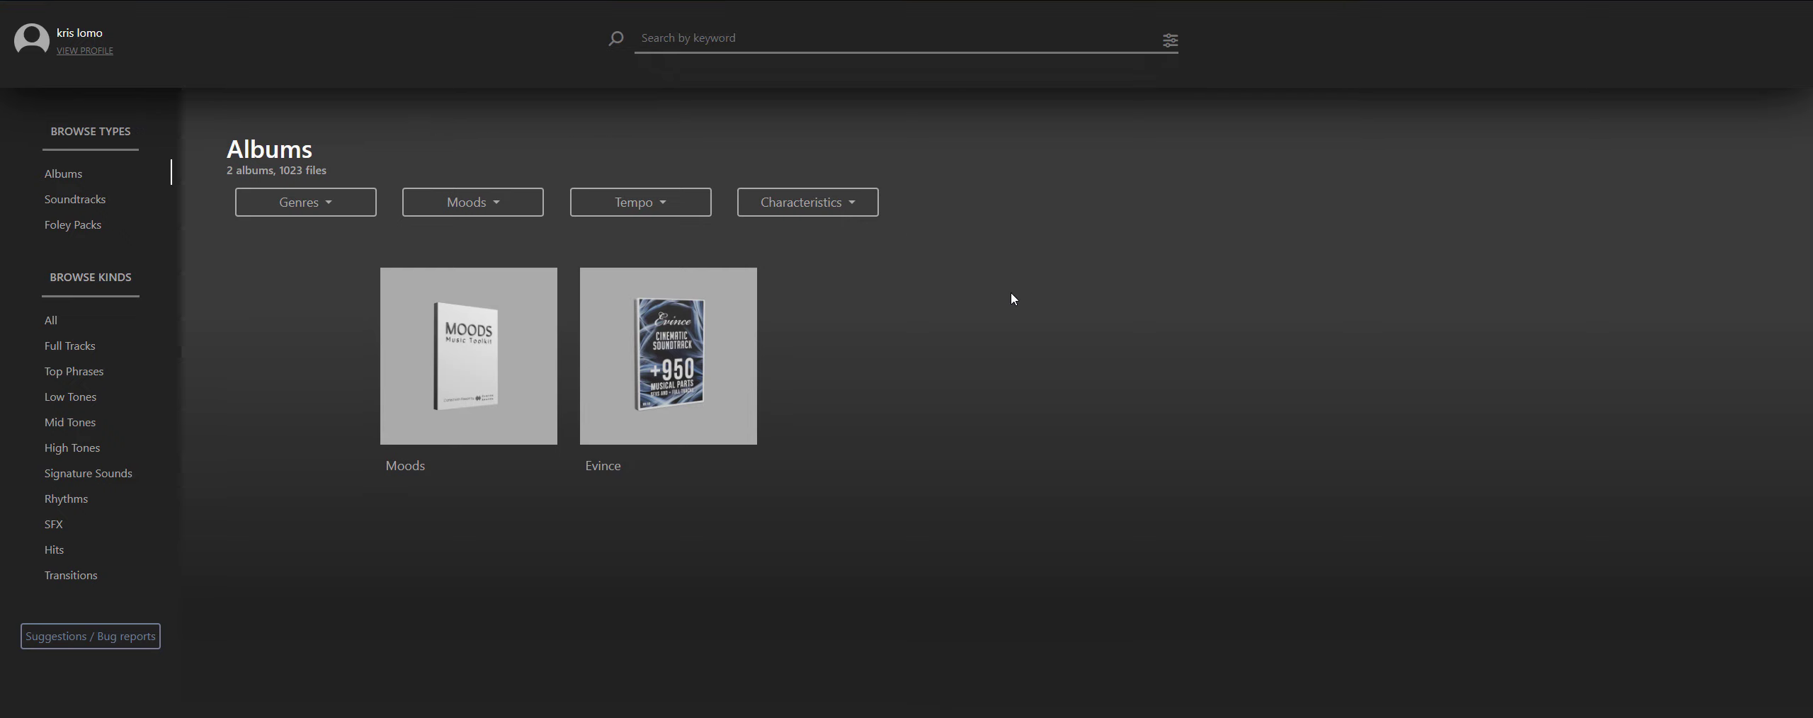
left_click(51, 322)
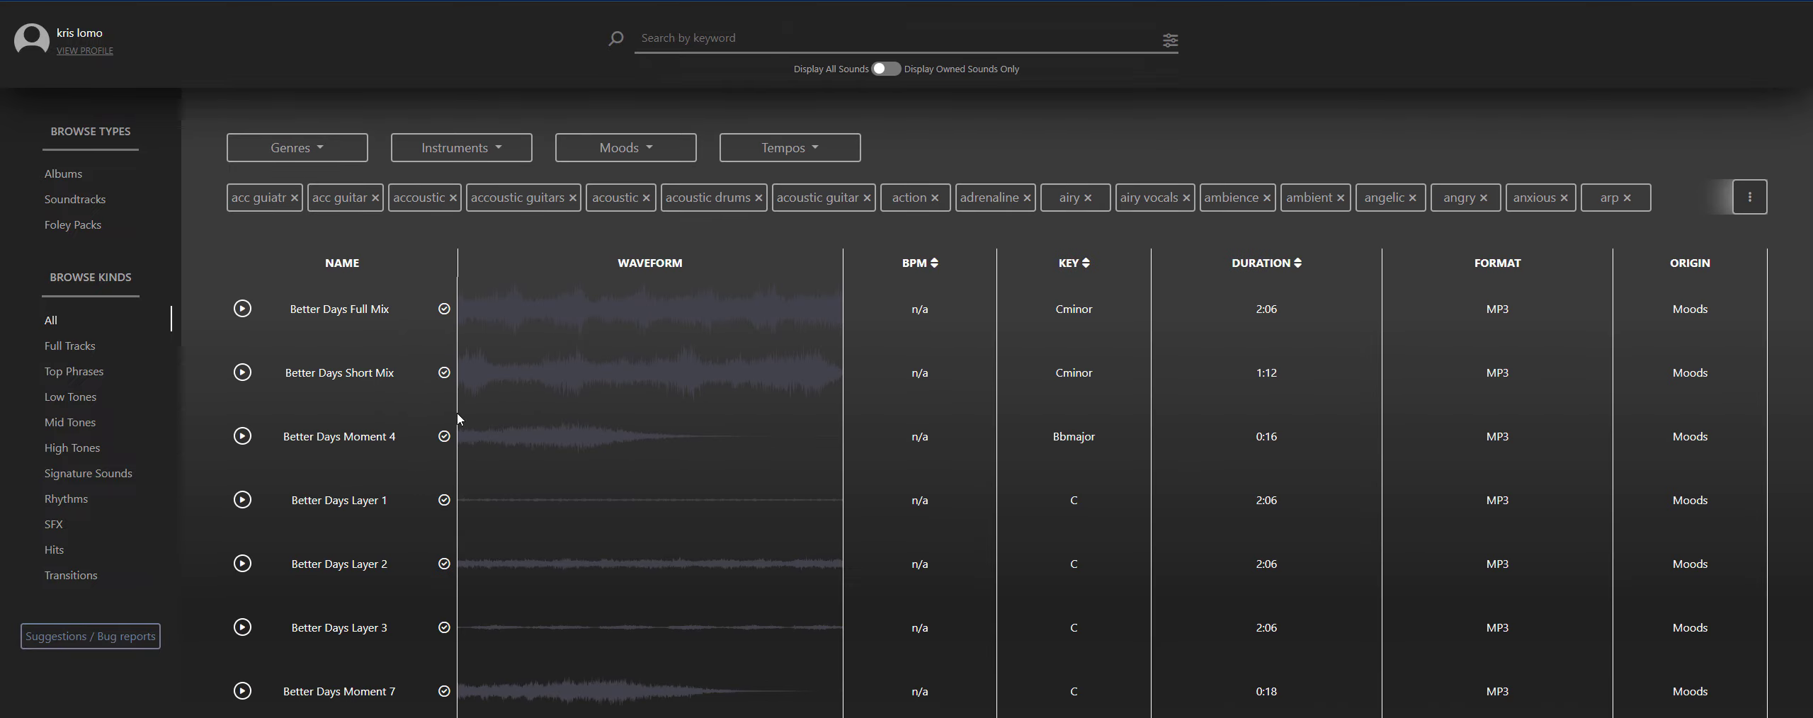
scroll(676, 405, "down", 15)
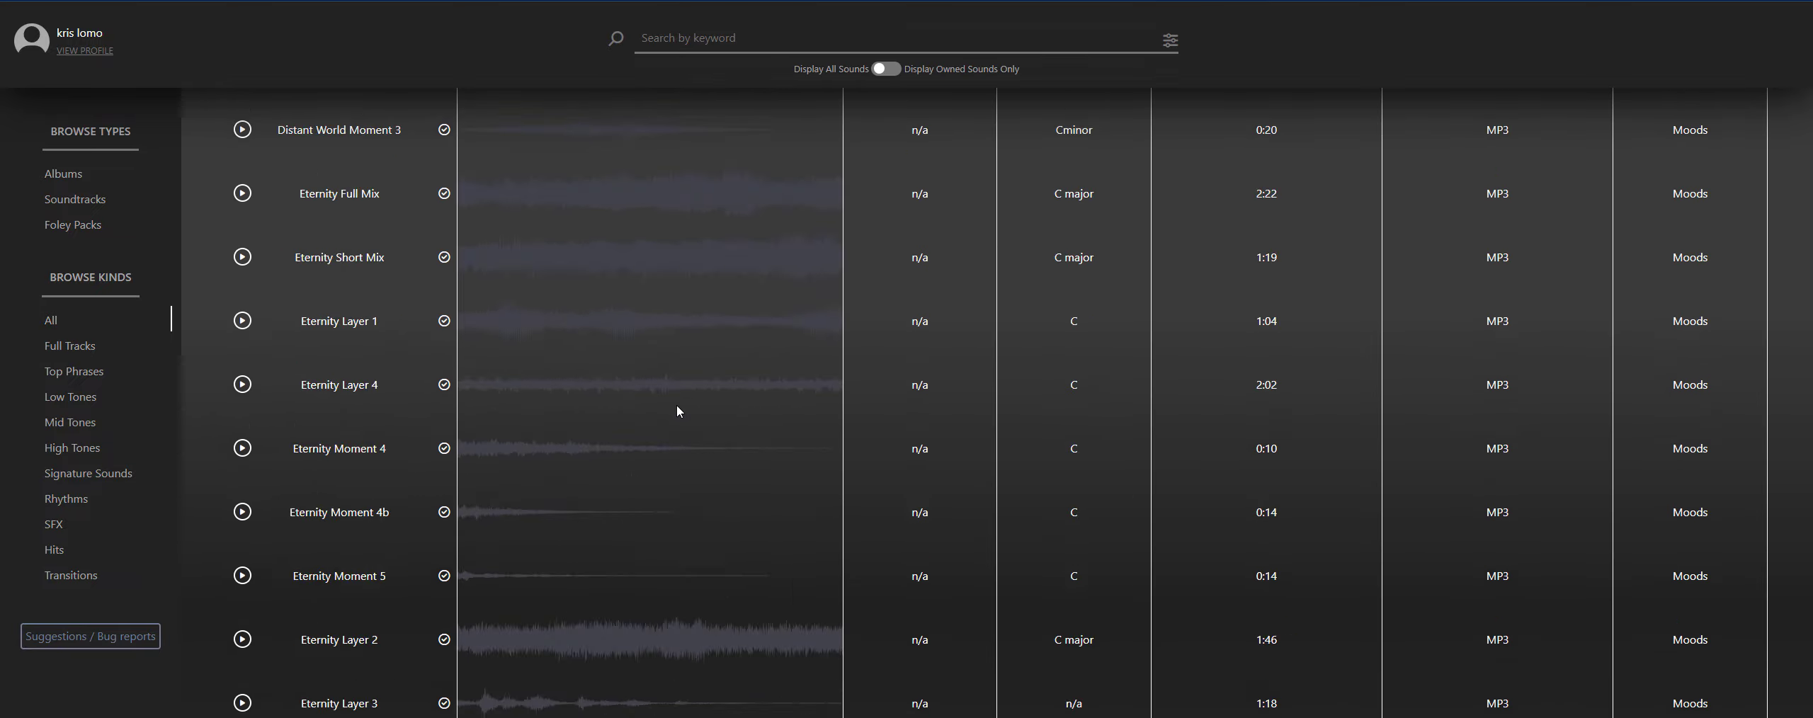
scroll(676, 412, "down", 5)
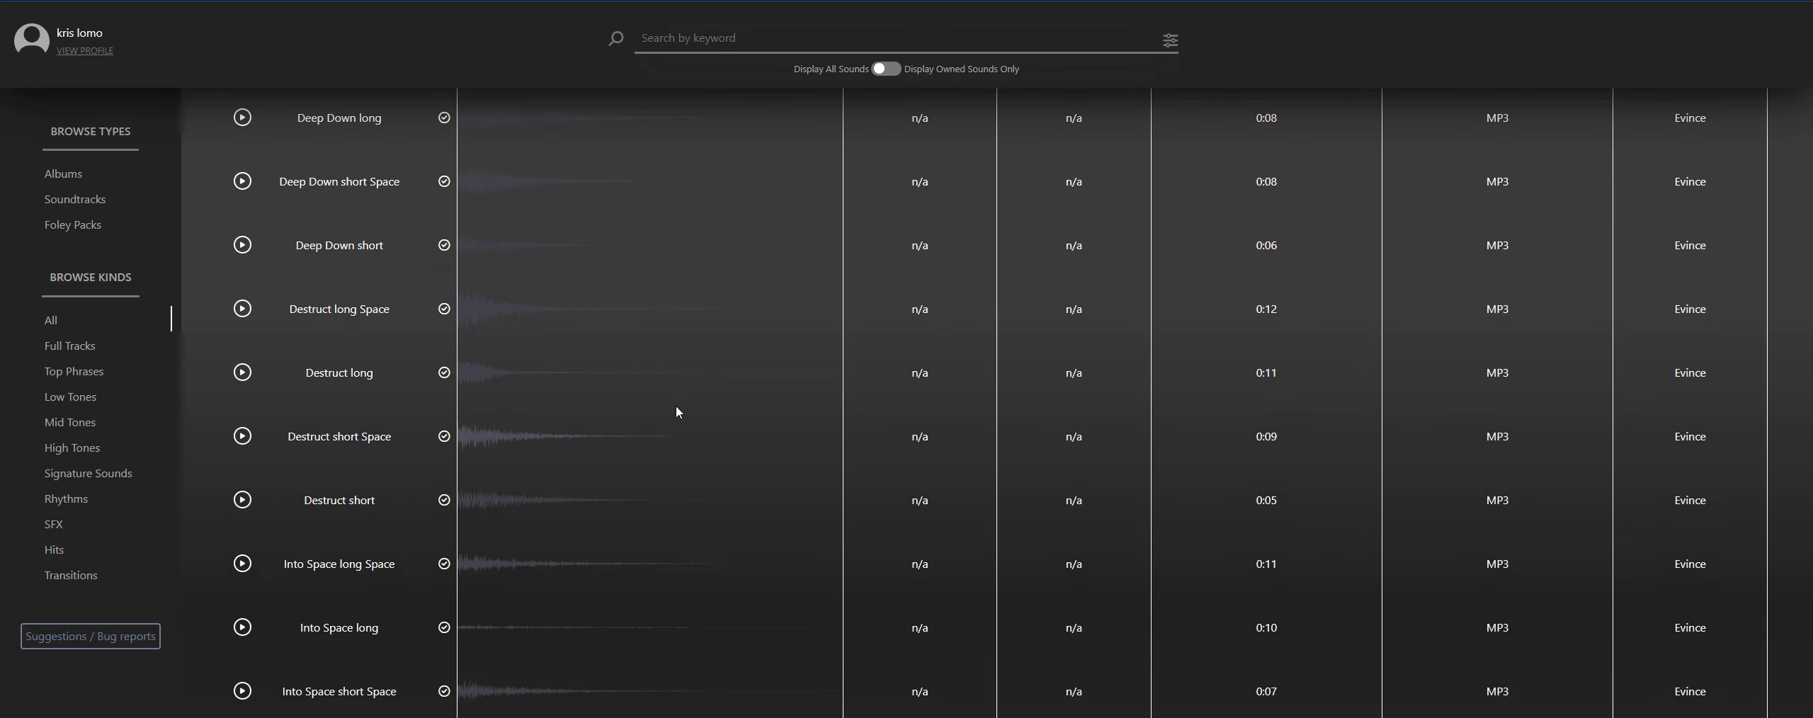
scroll(635, 419, "down", 5)
scroll(635, 420, "up", 20)
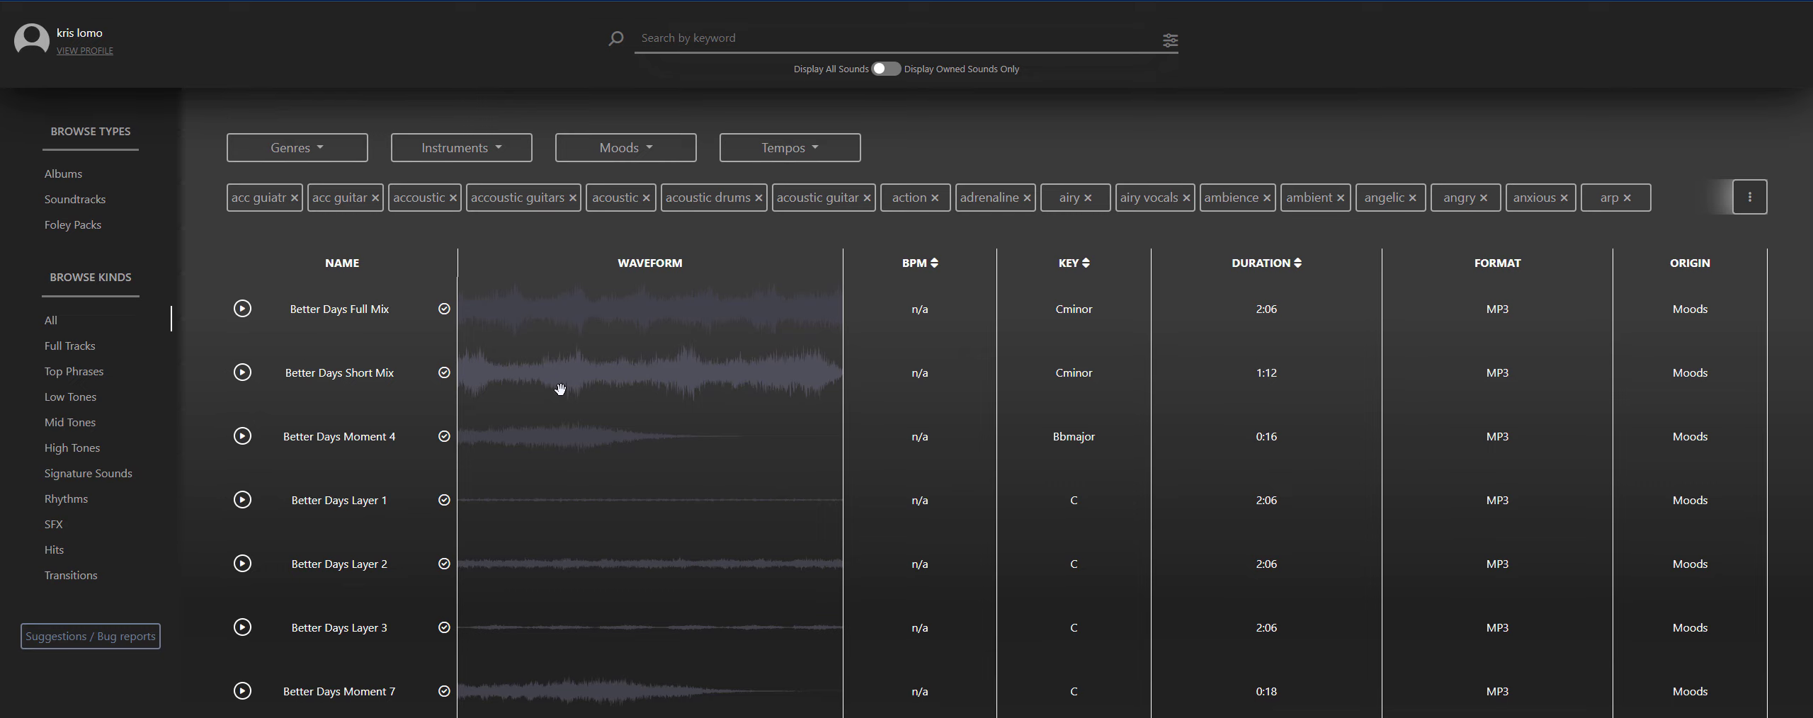
- Look through the Moods and Instruments filter options and the full expanded list of keyword tags
left_click(650, 148)
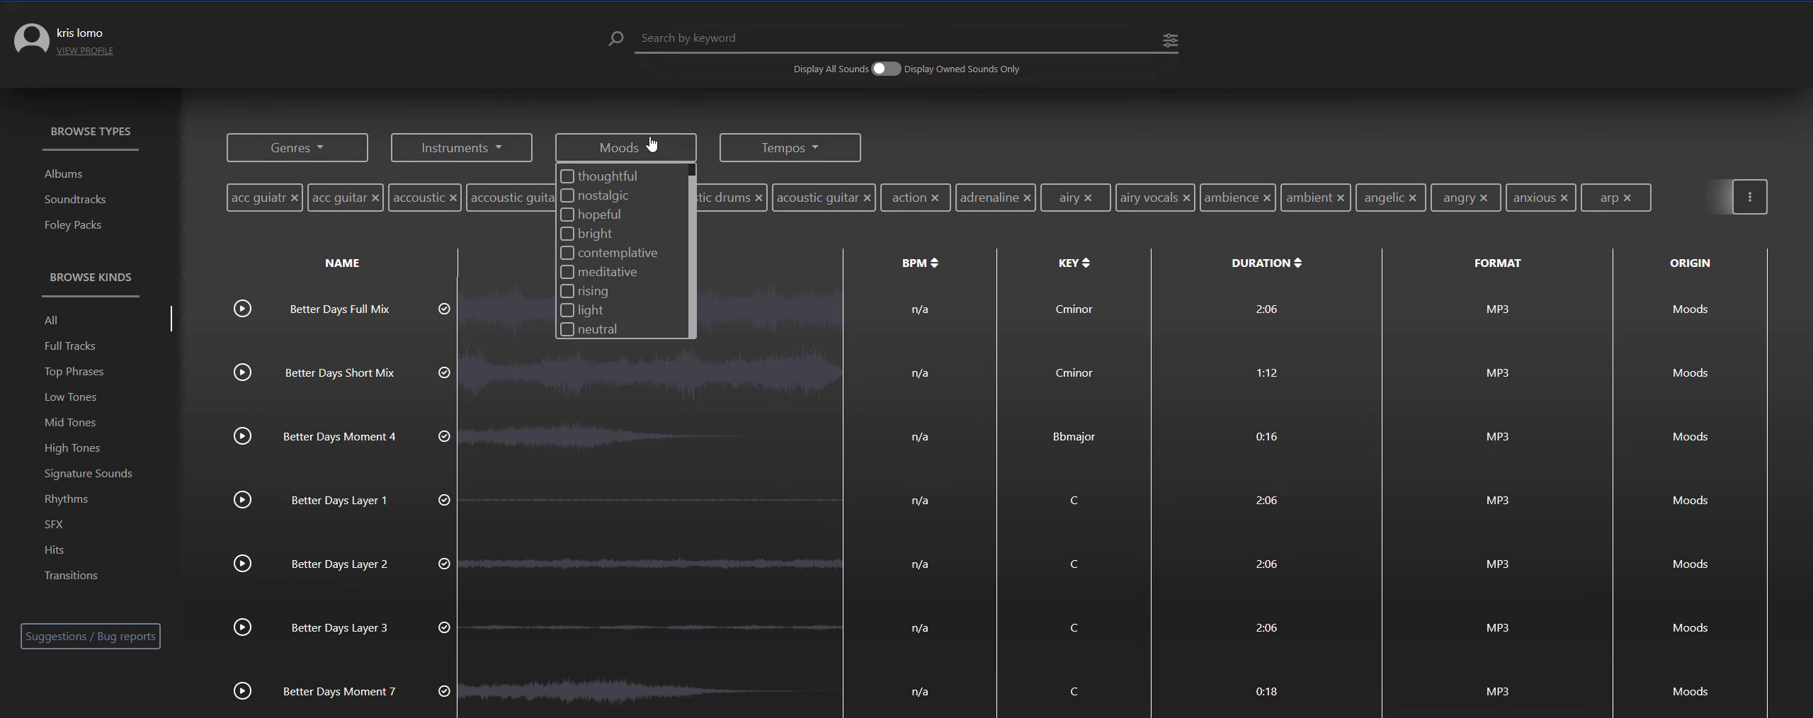
left_click(503, 149)
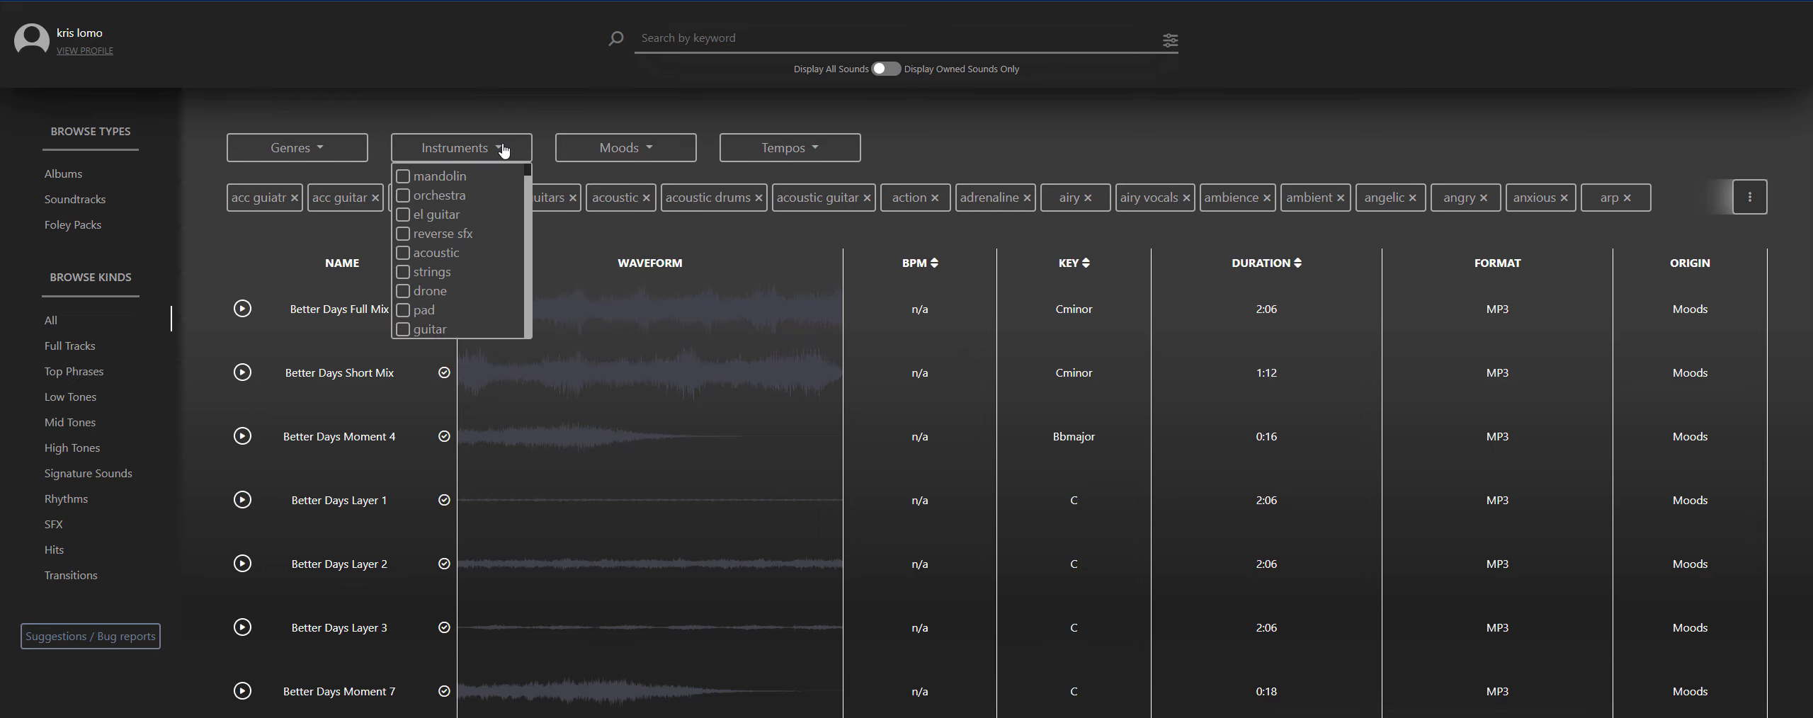
scroll(462, 212, "down", 5)
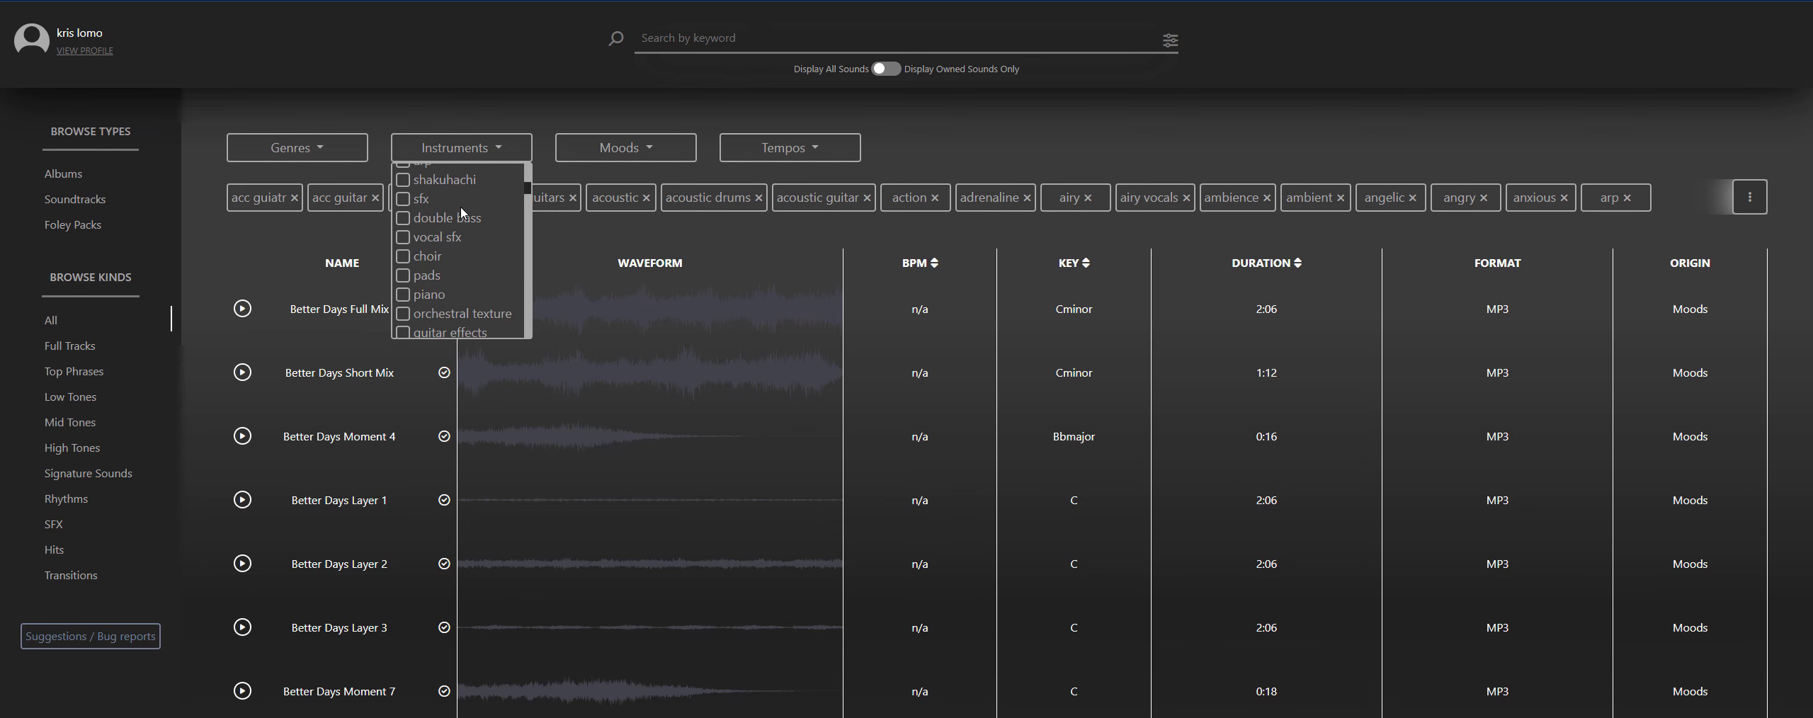
left_click(500, 150)
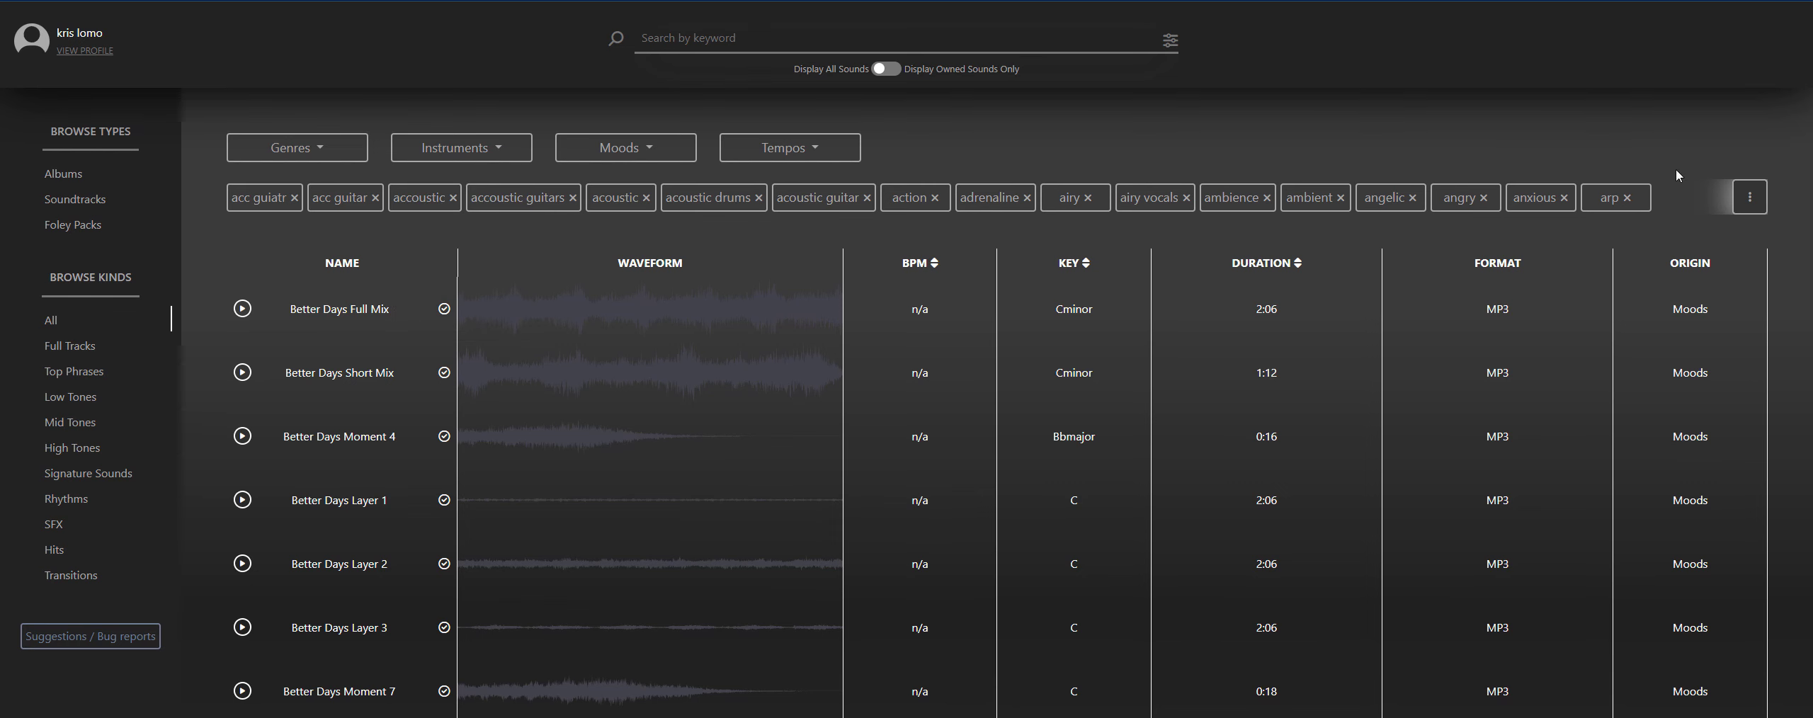
left_click(1750, 197)
scroll(772, 361, "down", 3)
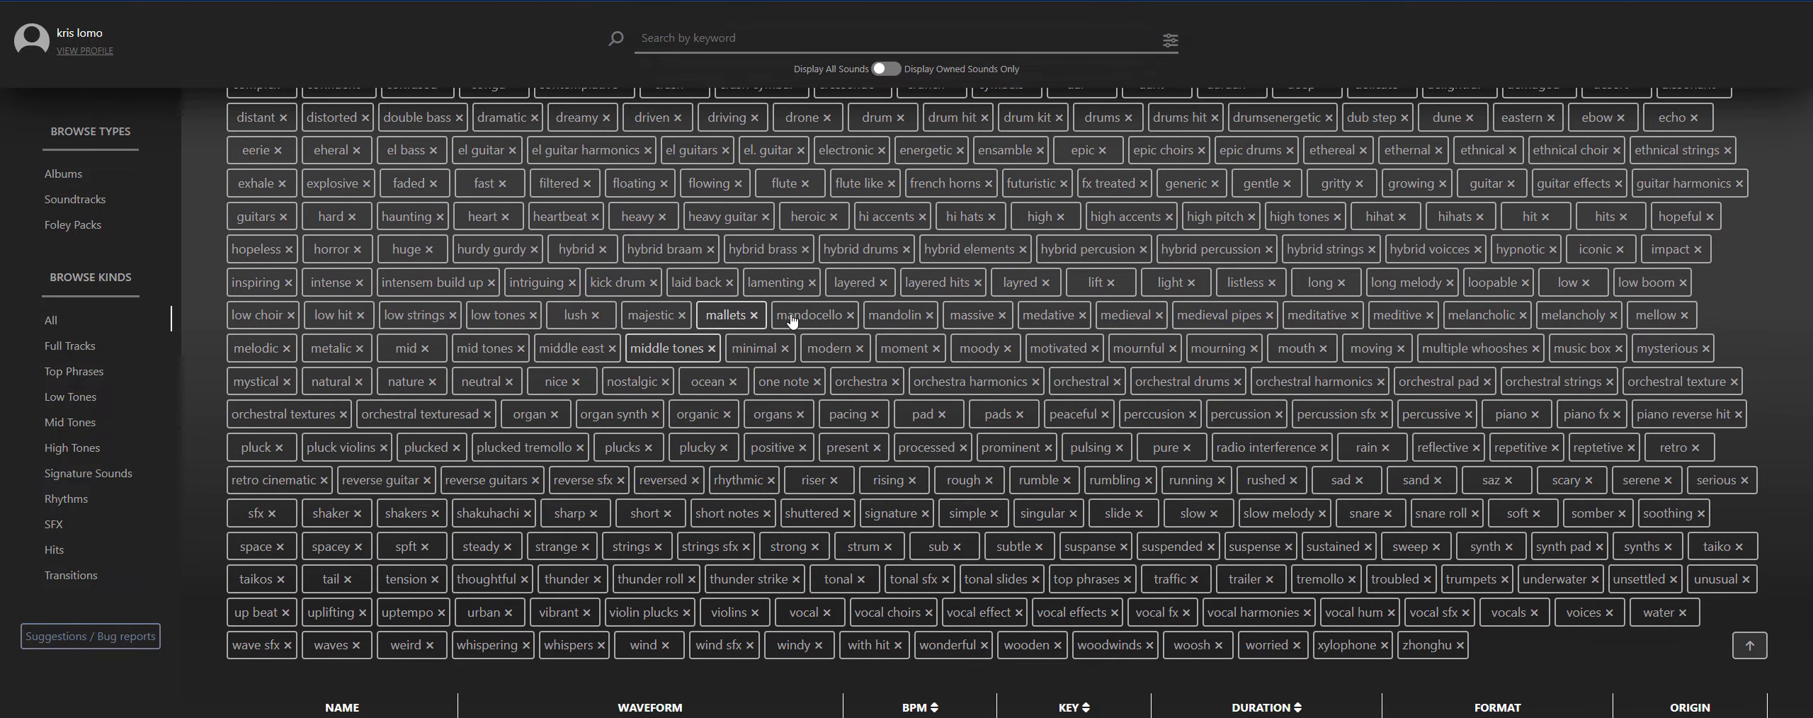
scroll(811, 482, "up", 3)
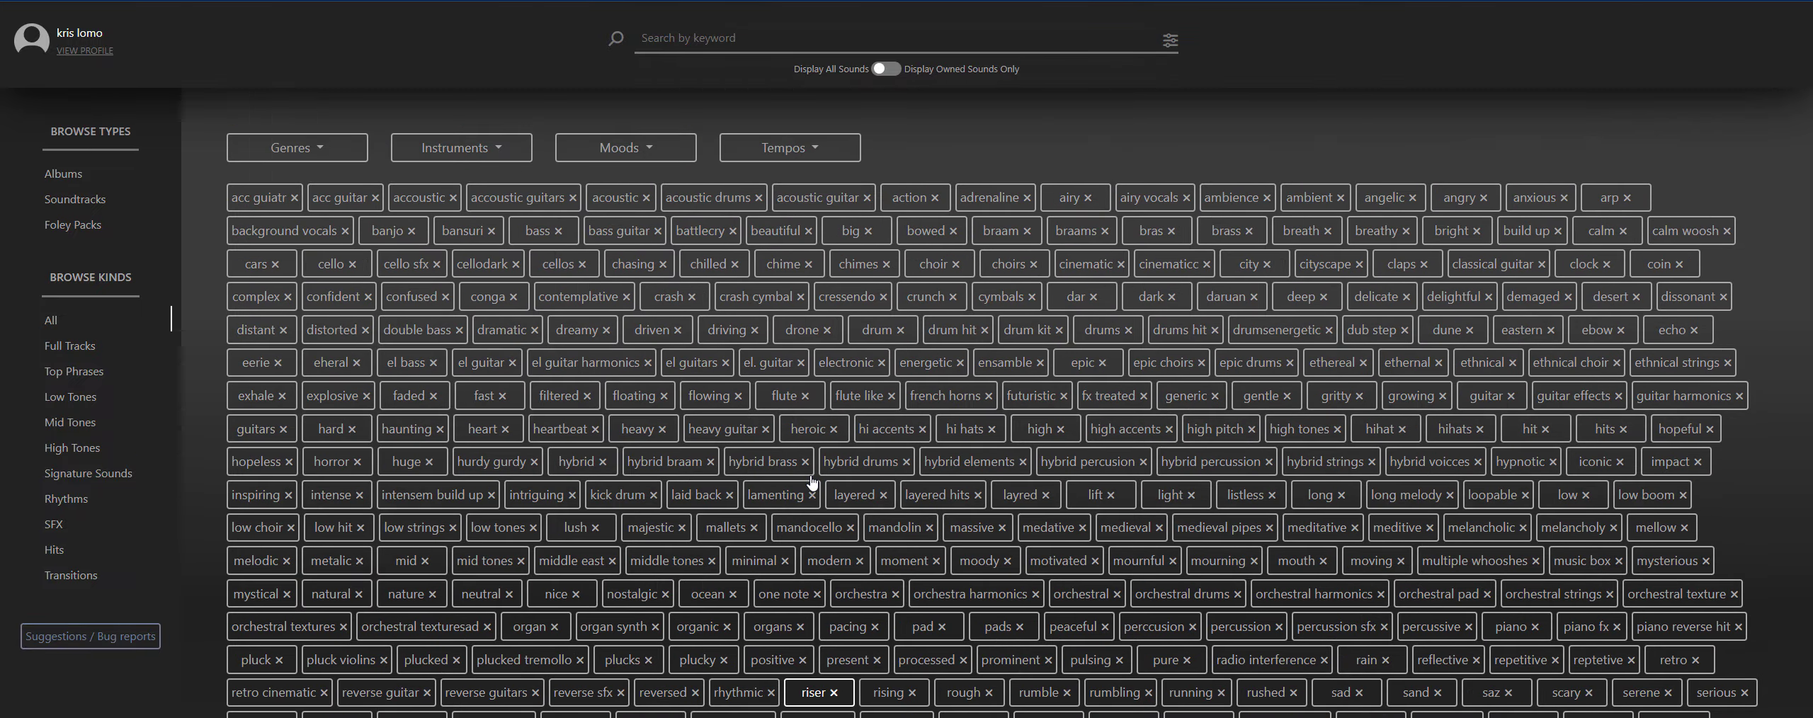
- Filter the sounds by the instrument "pad" and narrow them with the tag "mysterious"
left_click(498, 148)
scroll(413, 238, "up", 3)
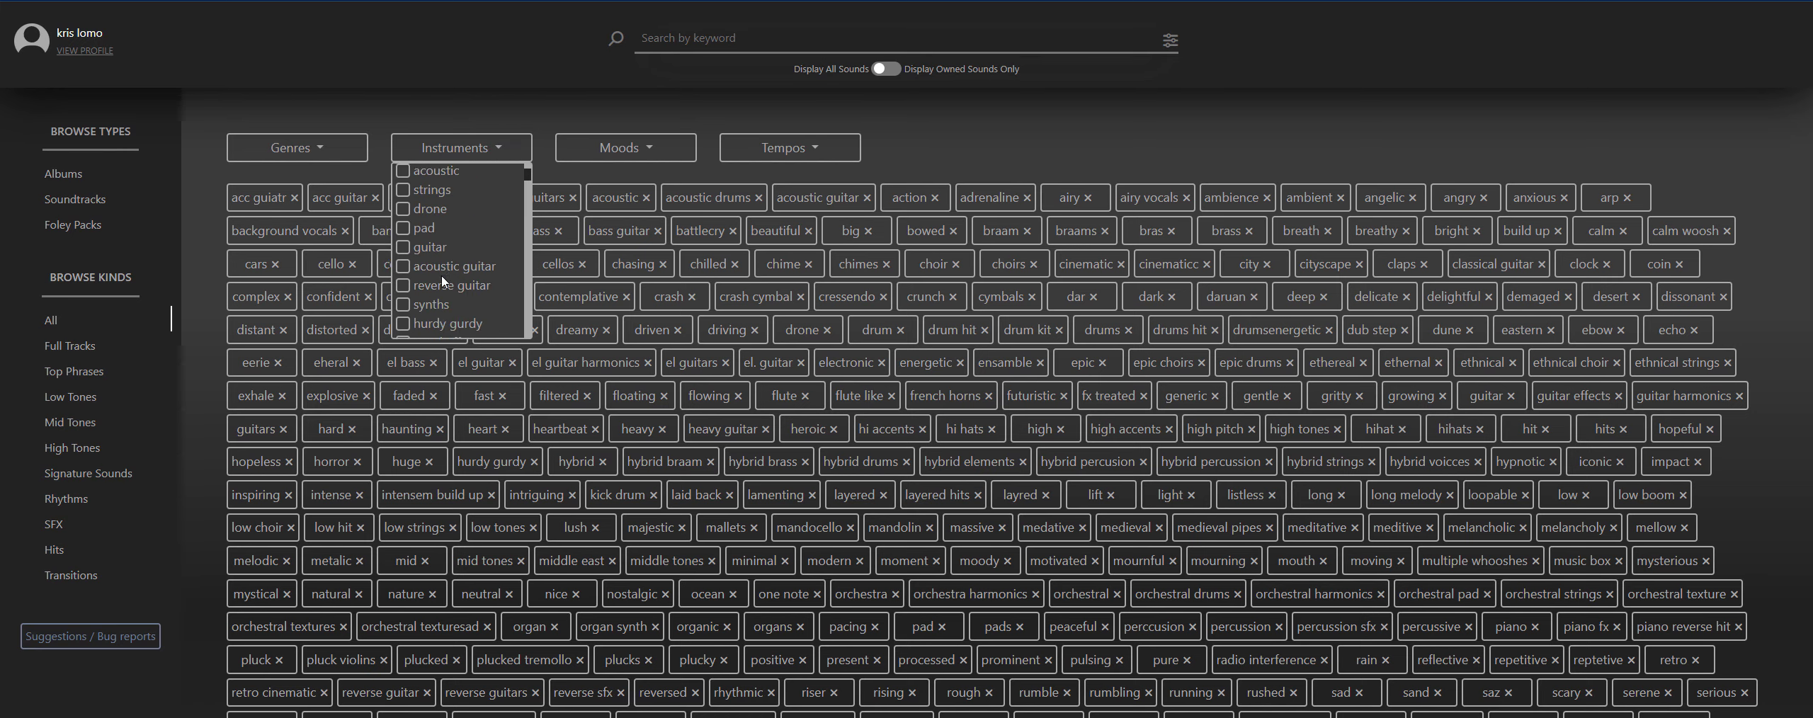
left_click(418, 238)
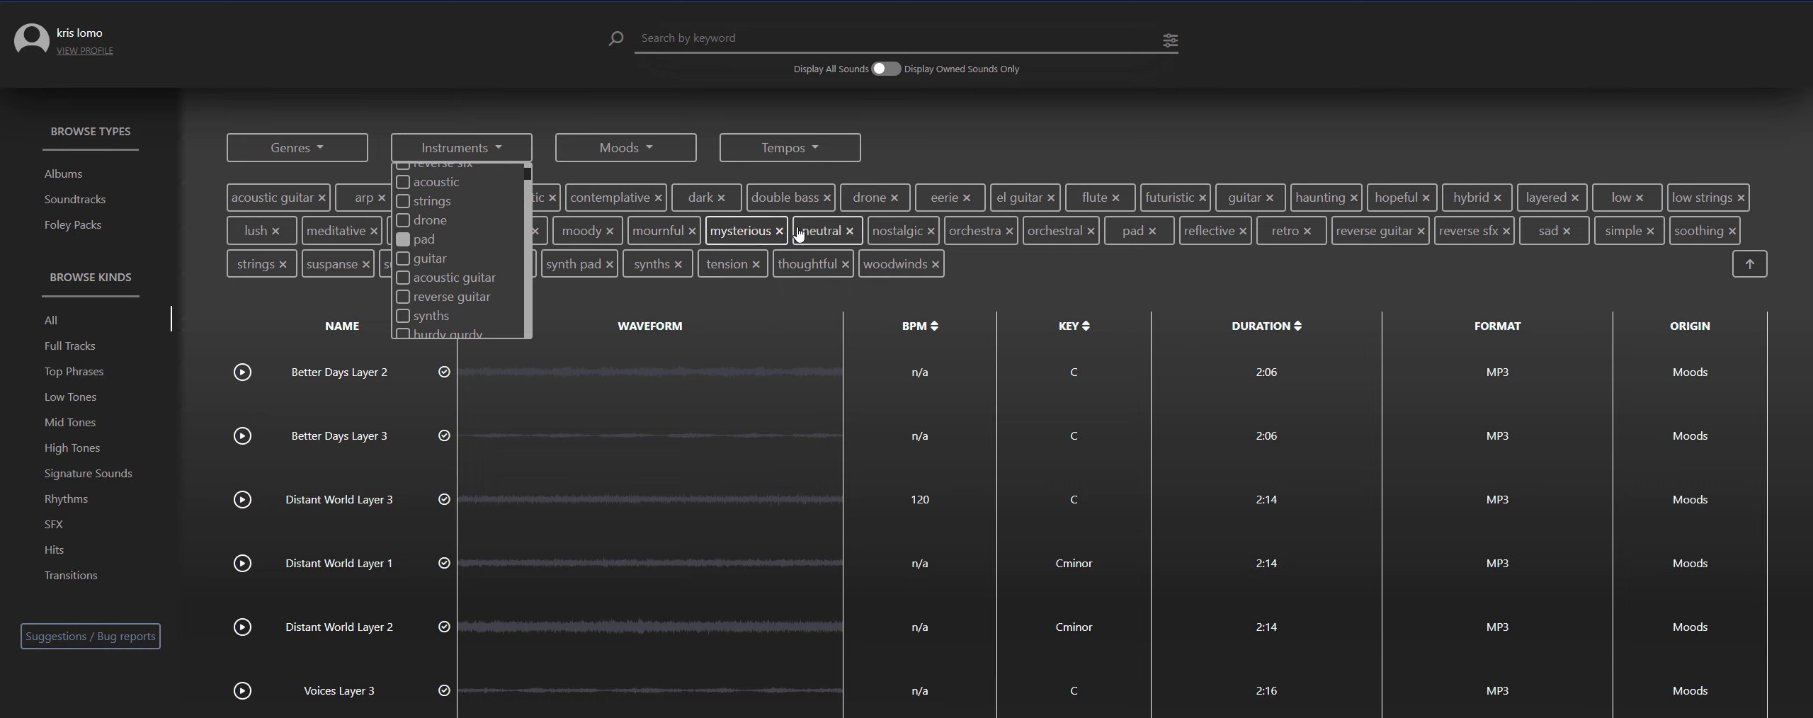
left_click(741, 230)
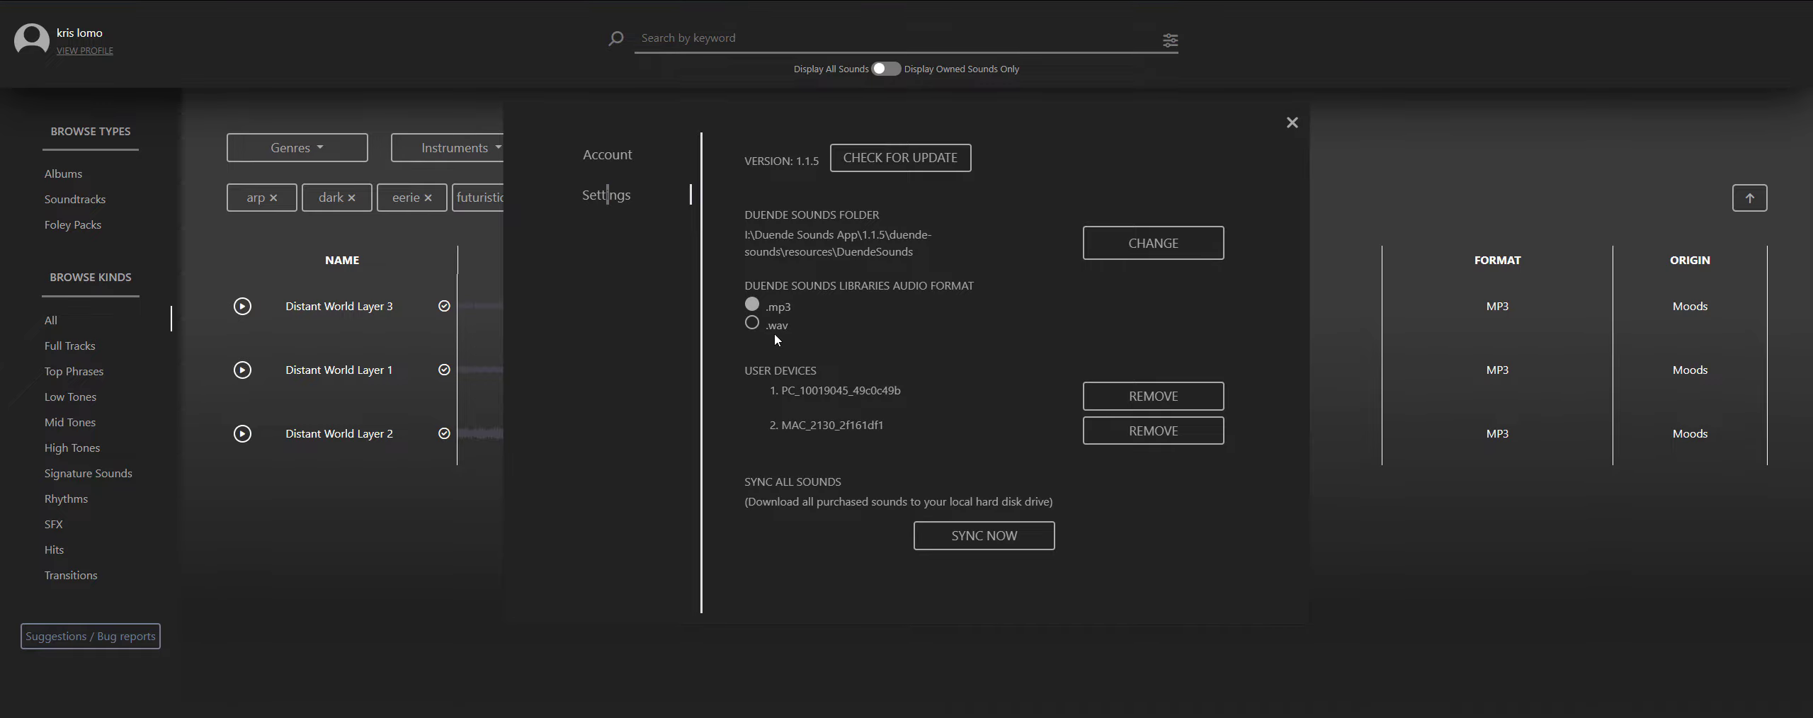
- Set the Duende Sounds libraries audio format to .wav and return to the full sound list
left_click(752, 322)
scroll(538, 412, "down", 3)
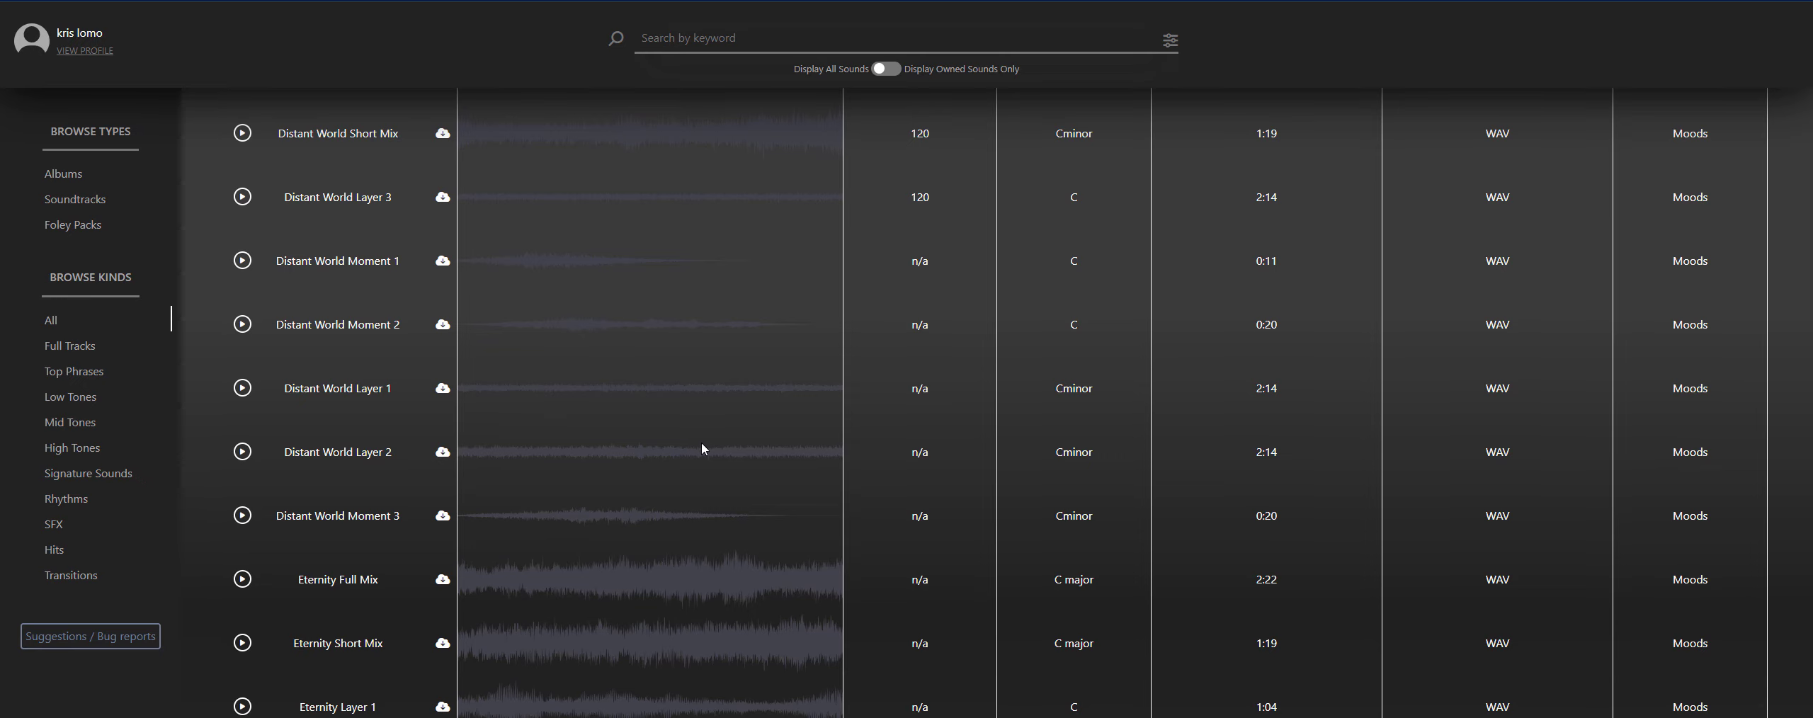
scroll(743, 460, "up", 1)
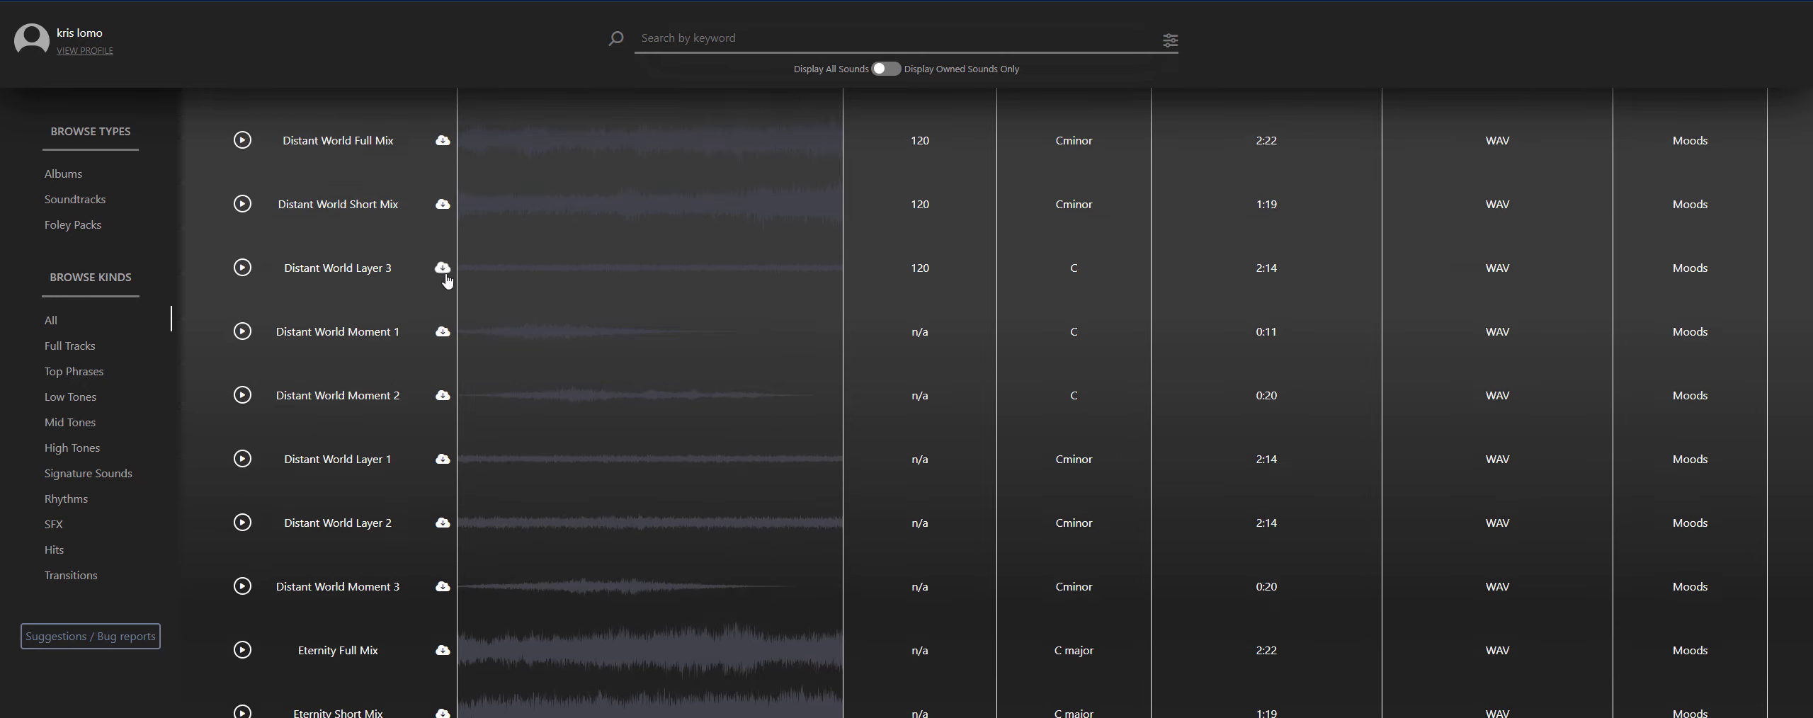
- Preview Distant World Layer 3, skip ahead to about 0:25 and pause the playback
left_click(242, 269)
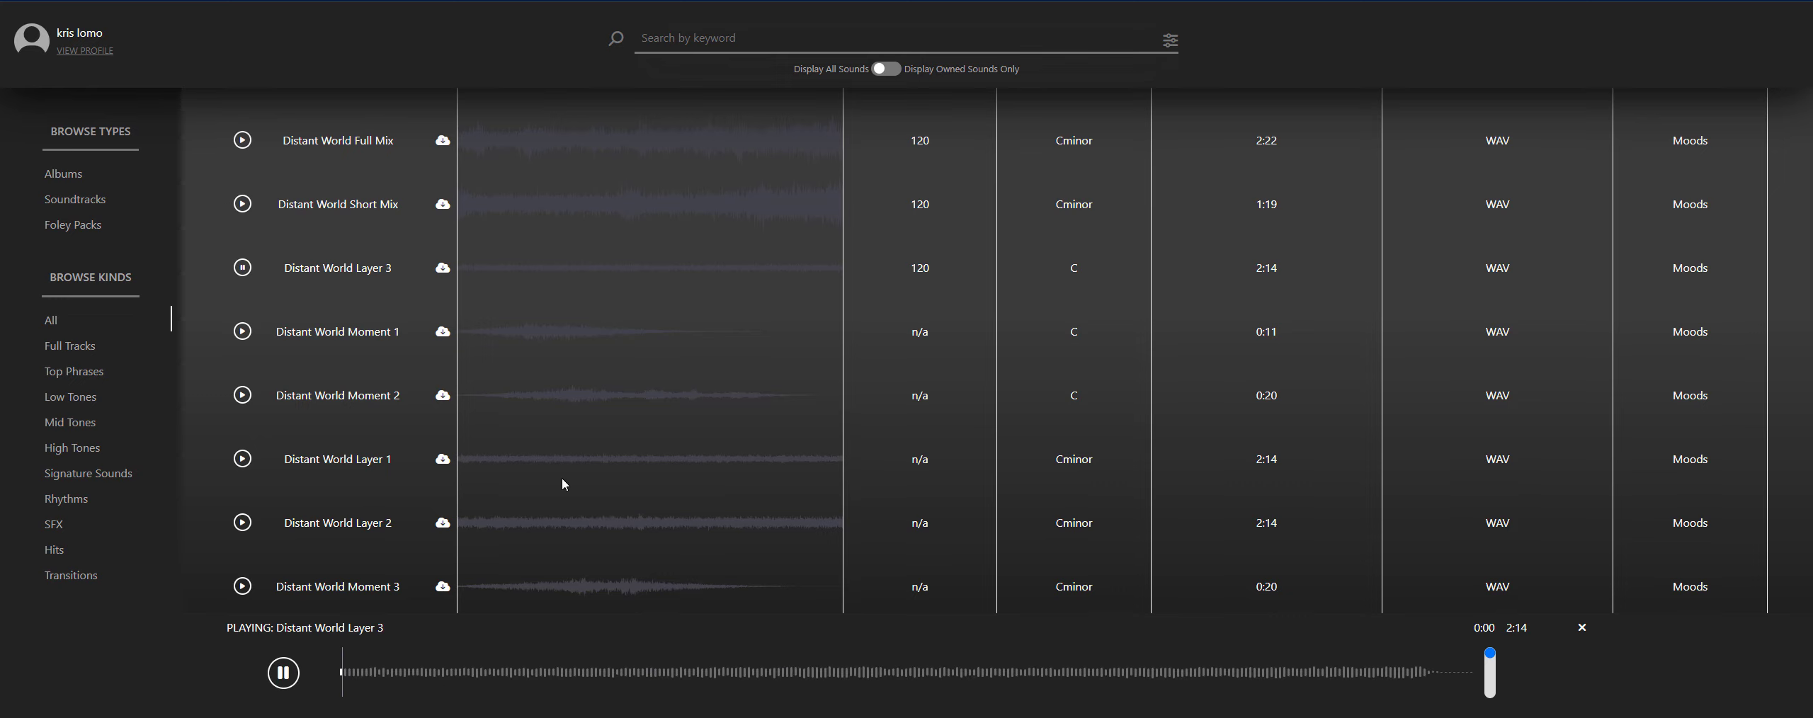
left_click(551, 671)
left_click(278, 680)
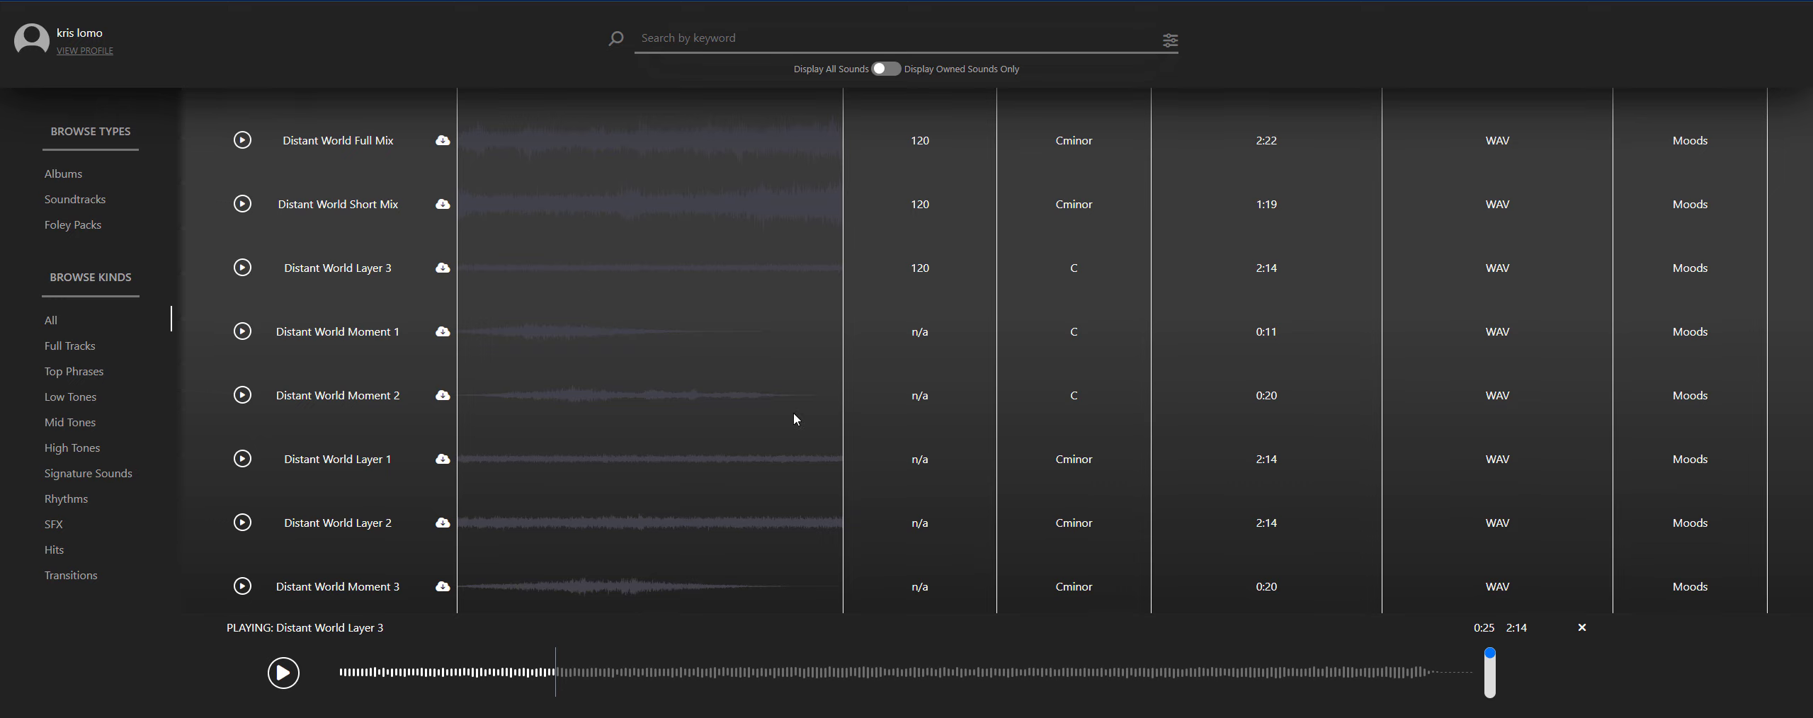
- Download the WAV file of Distant World Layer 3
scroll(763, 451, "up", 2)
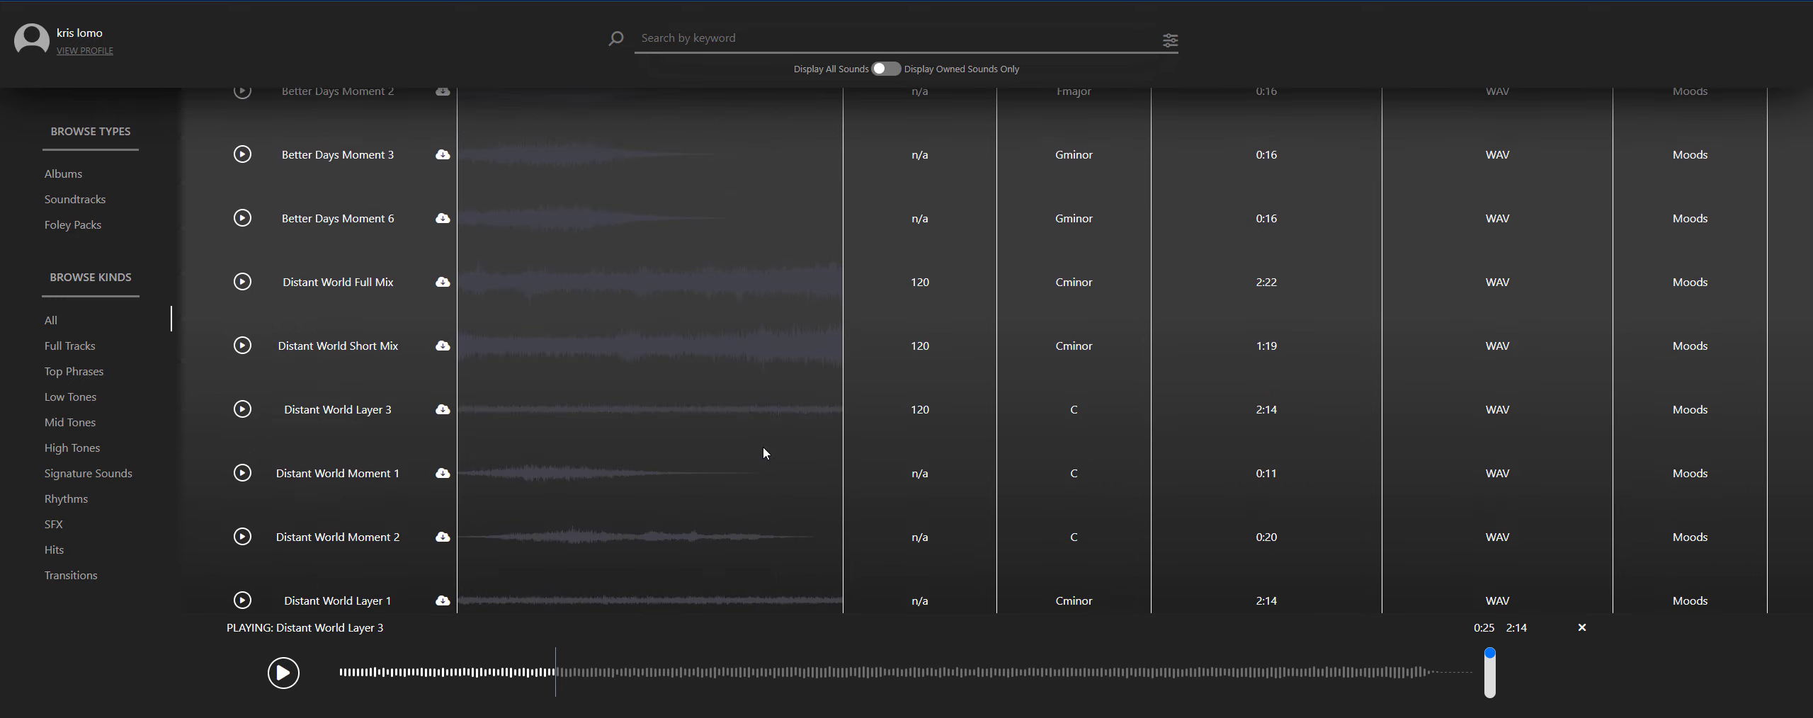
left_click(442, 410)
scroll(444, 409, "down", 1)
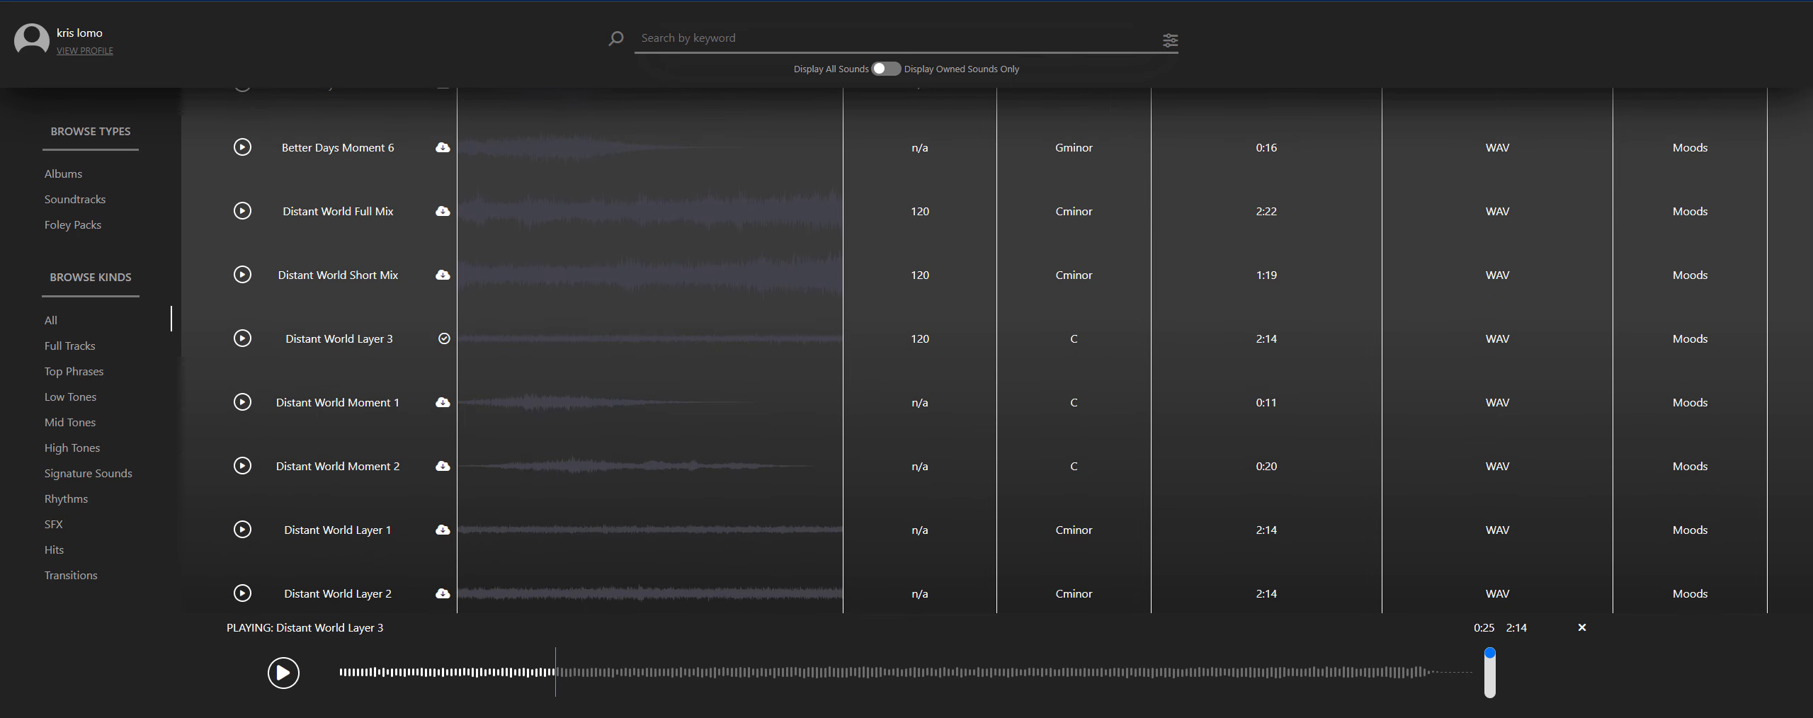
- Bring up Premiere Pro beside Duende Sounds and place Distant World Layer 3 on audio track A1 of the sequence
key("alt+Tab")
left_click(1761, 1)
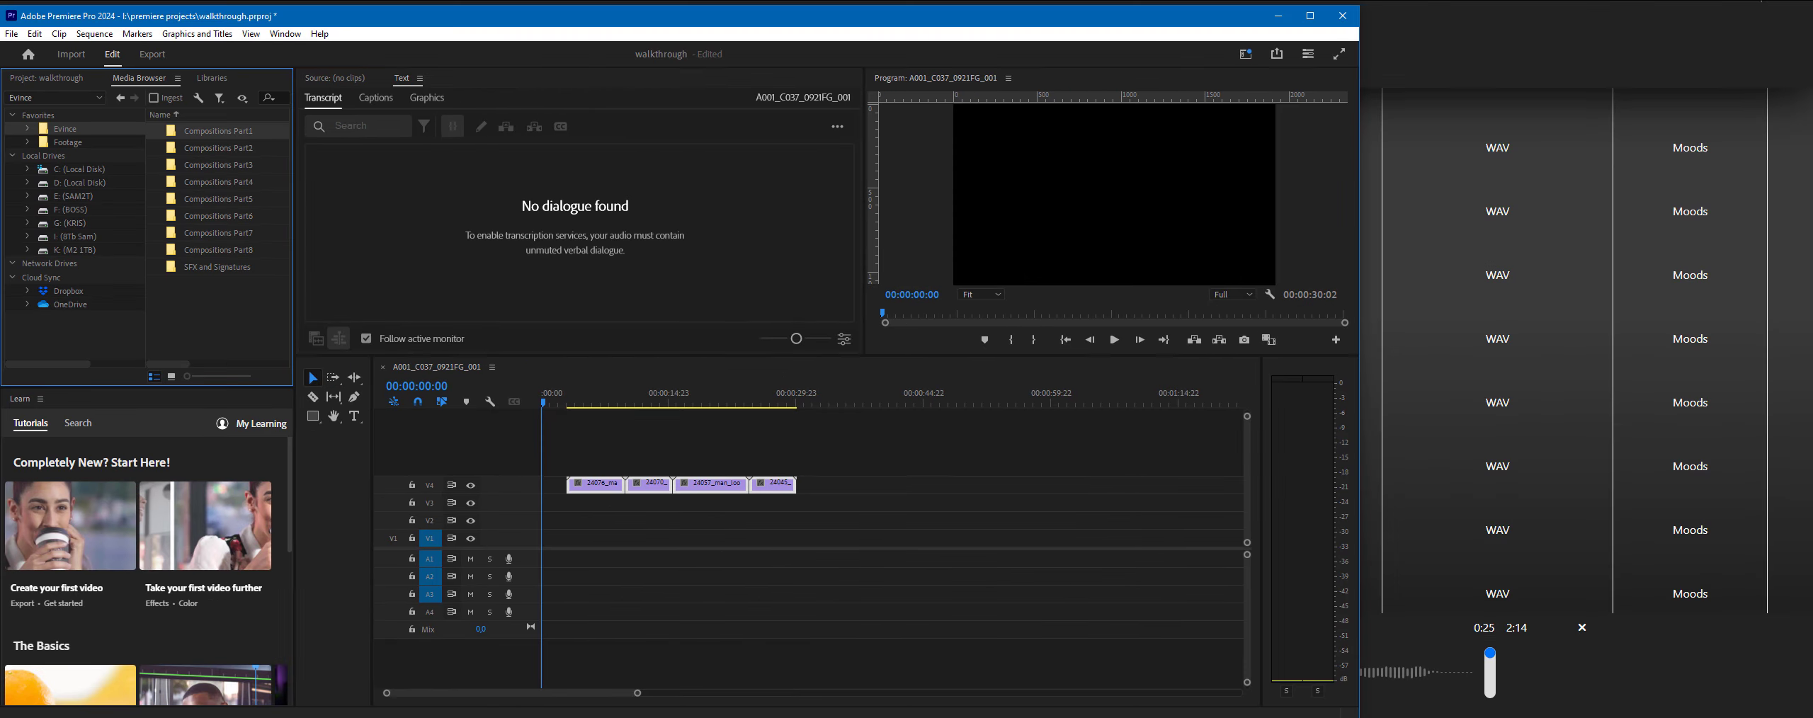
left_click_drag(654, 25, 1270, 5)
left_click_drag(444, 339, 1221, 546)
left_click(1307, 544)
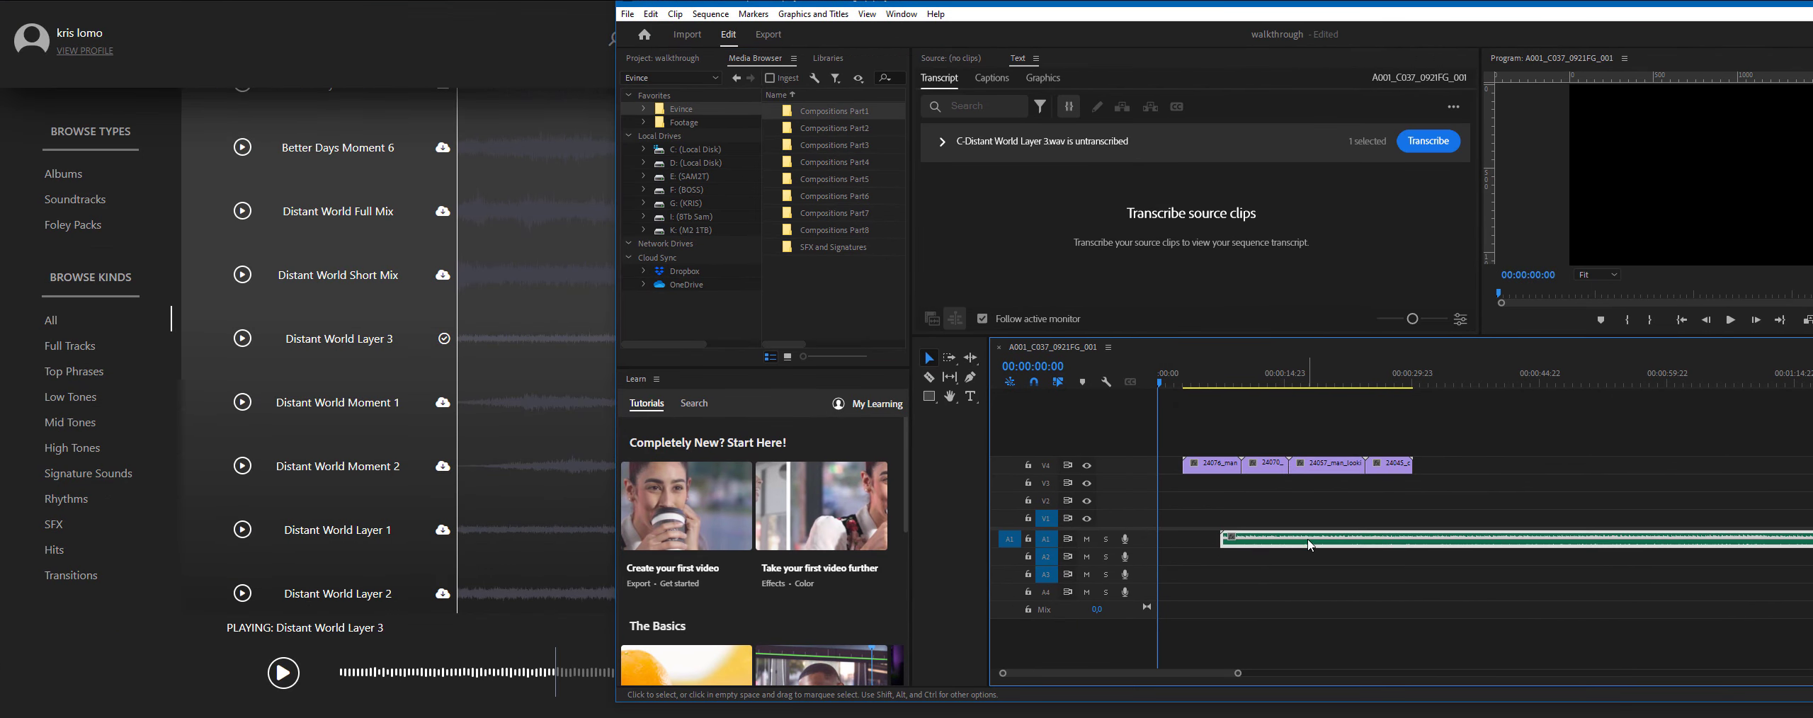
- Switch back to Duende Sounds, reduce it to a smaller window and move it clear of the Premiere Pro timeline
key("alt+Tab")
left_click(1763, 1)
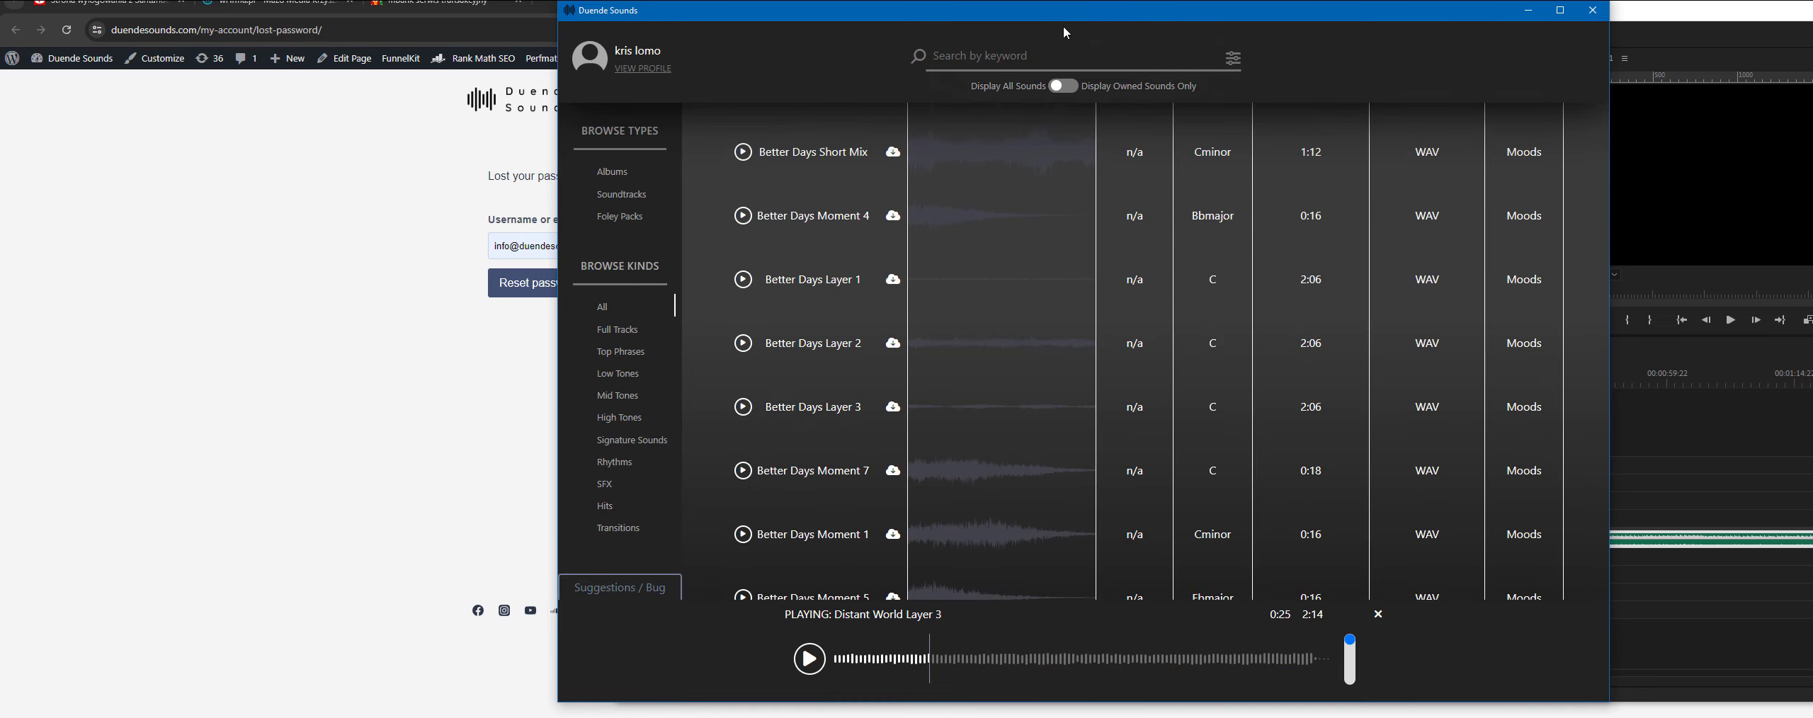
left_click_drag(1063, 20, 610, 20)
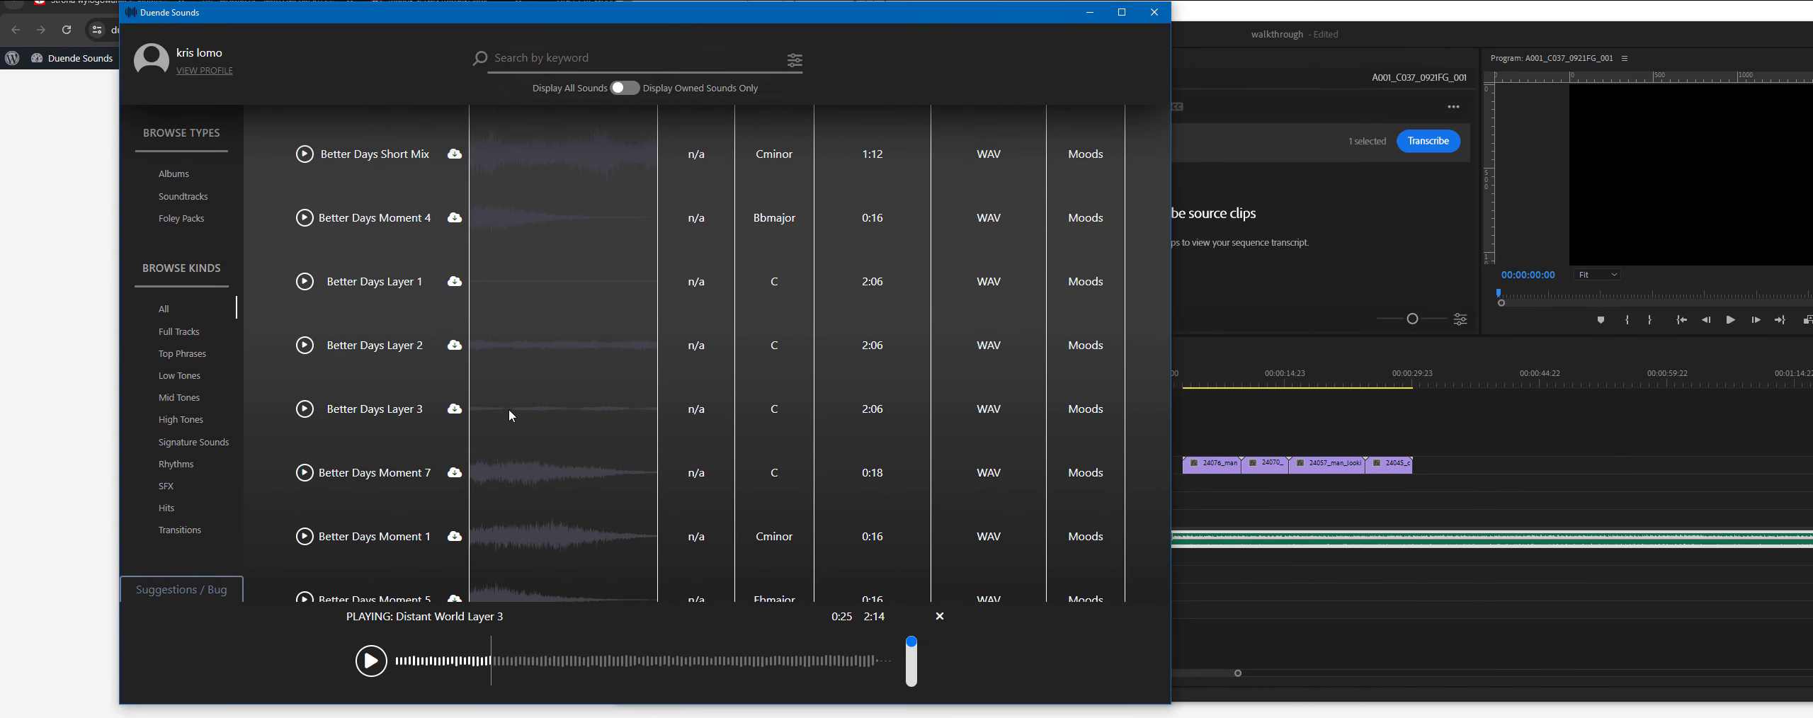
- Try adding a sound from the library list to the Premiere Pro timeline, then undo the addition
scroll(541, 383, "down", 6)
left_click_drag(564, 463, 1246, 572)
key("ctrl+z")
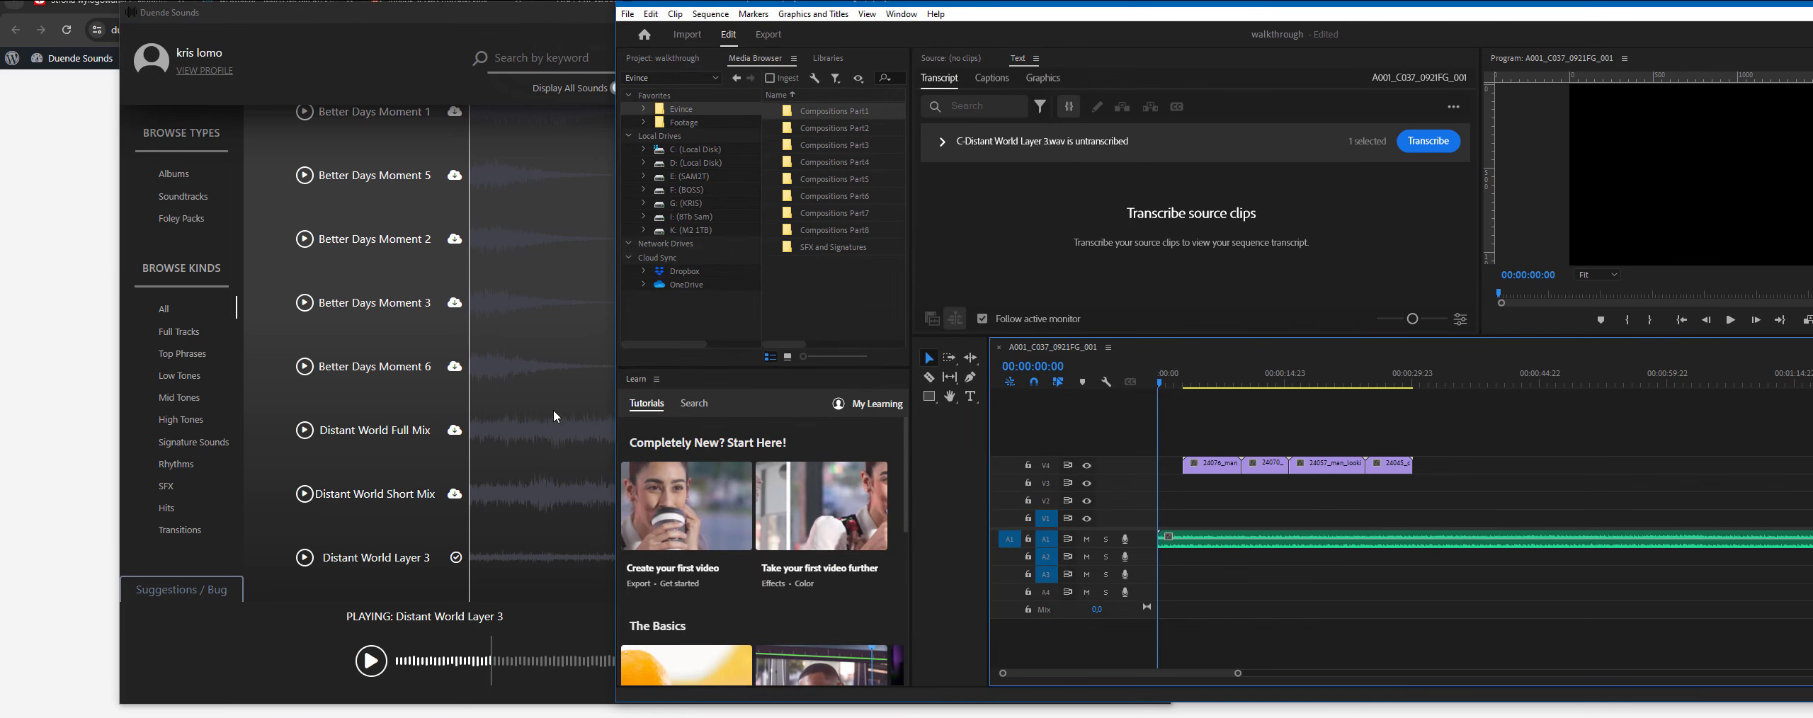
- Return to Duende Sounds, open the profile settings and set the libraries audio format to .mp3
left_click(511, 409)
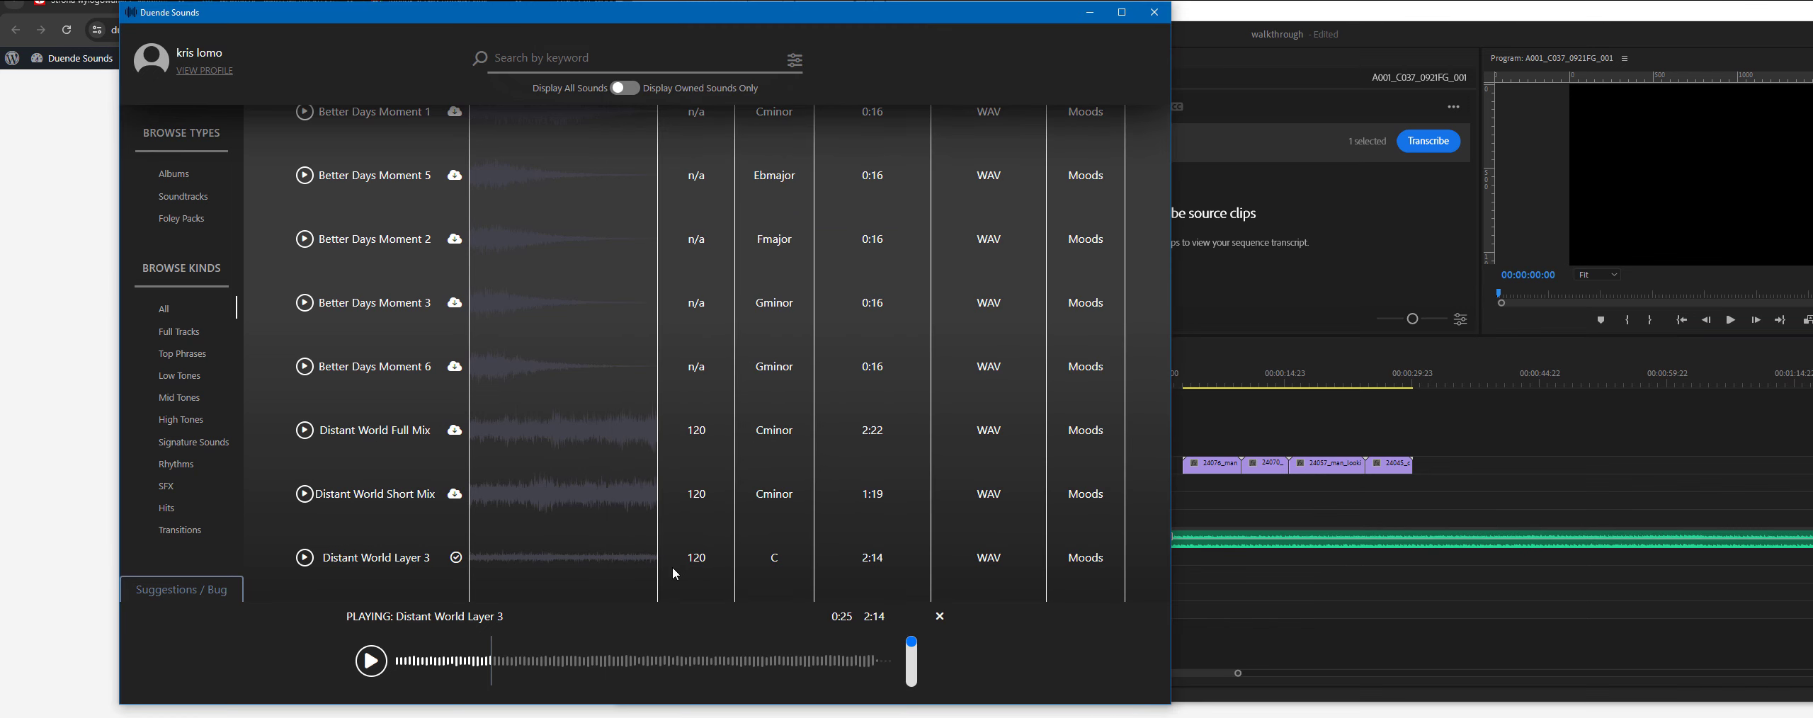
left_click(196, 73)
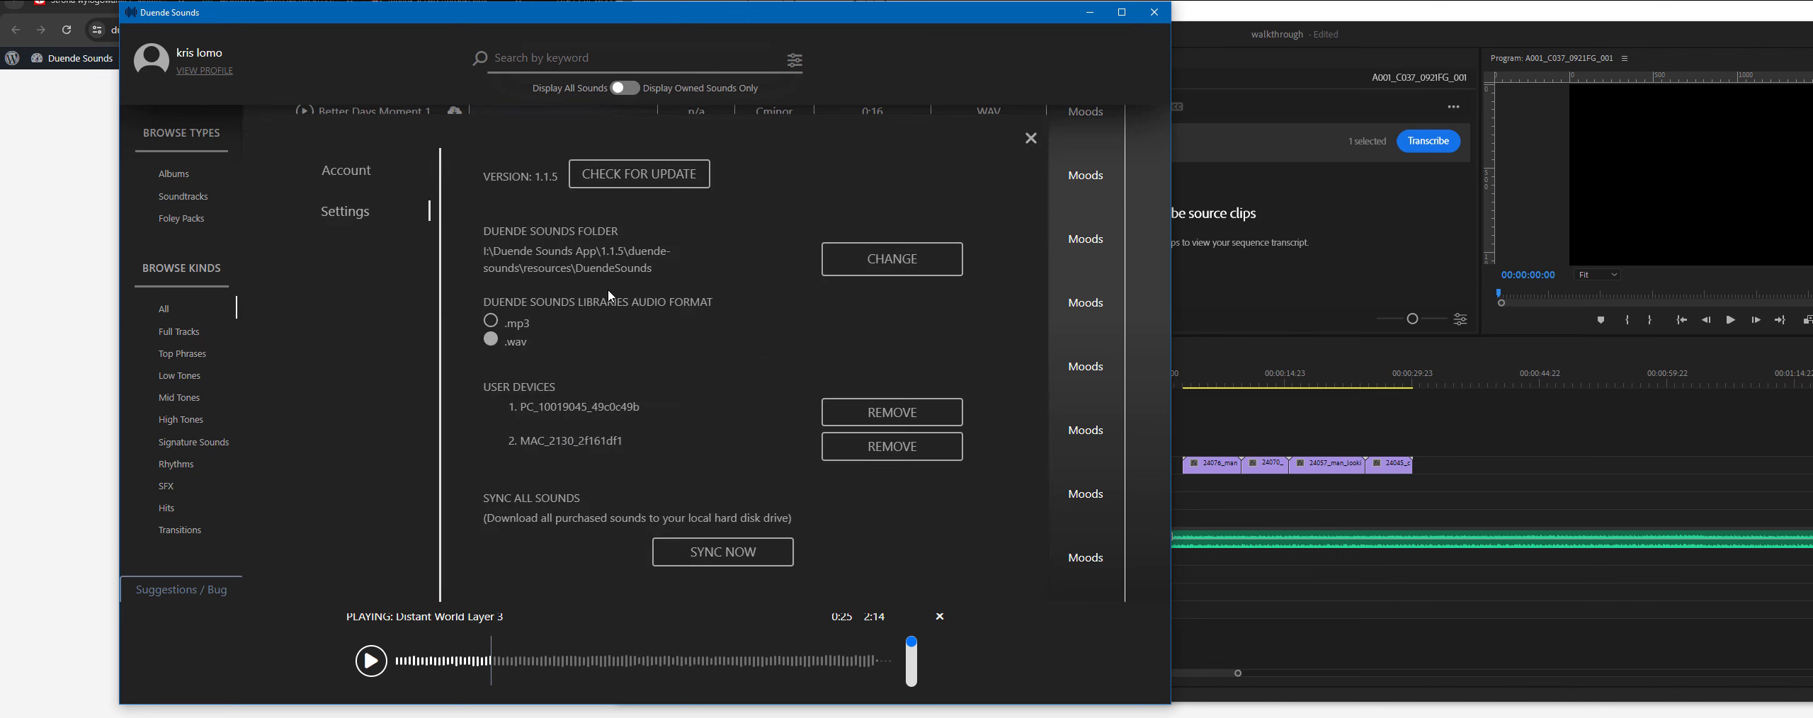
scroll(712, 354, "down", 1)
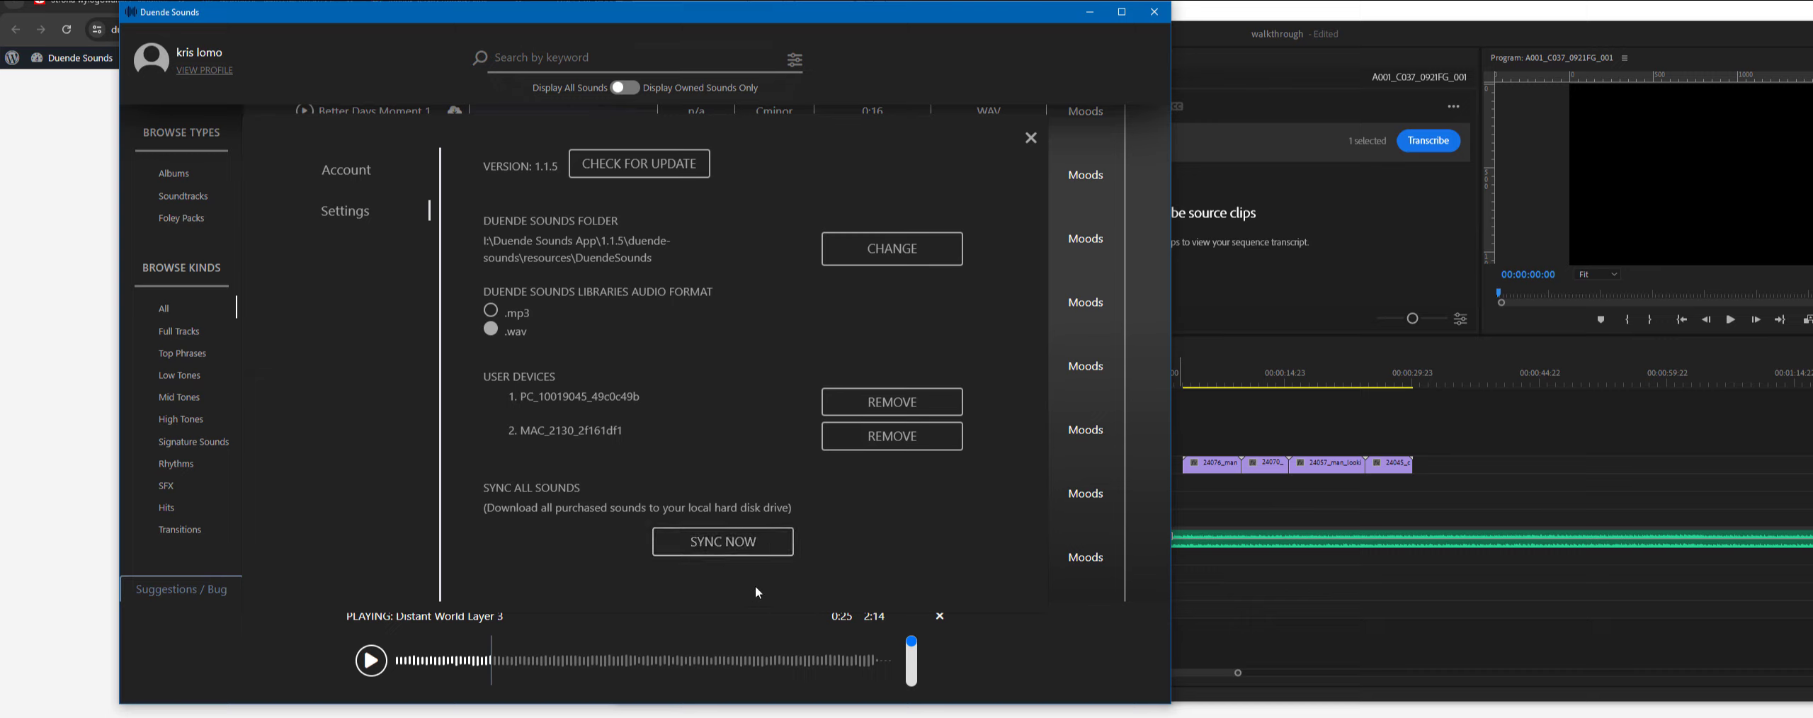
left_click(490, 313)
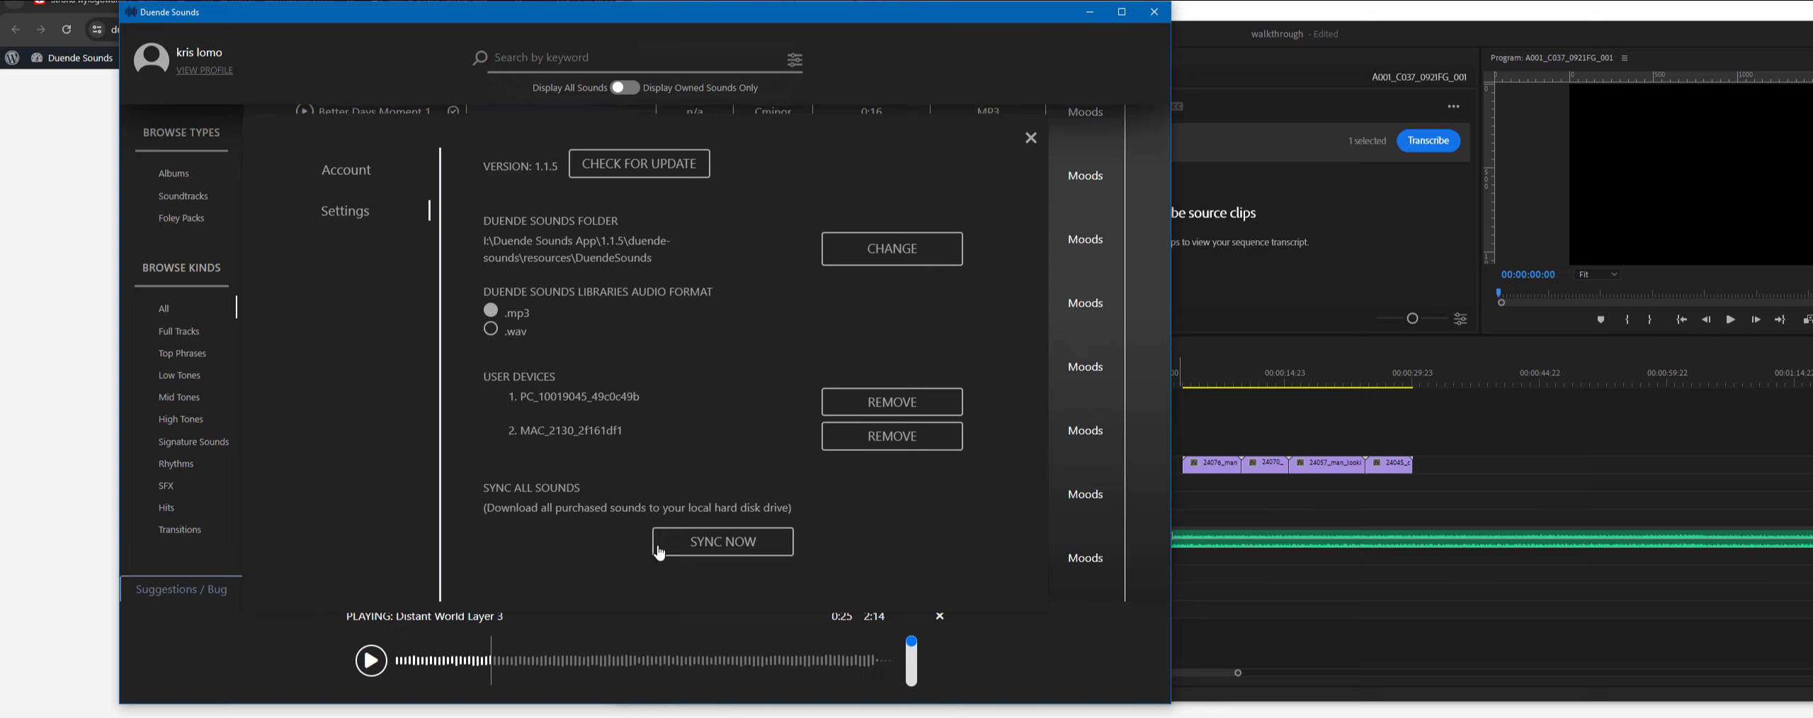
- Sync all purchased sounds to the local drive, acknowledge the completion message and close the settings
left_click(765, 544)
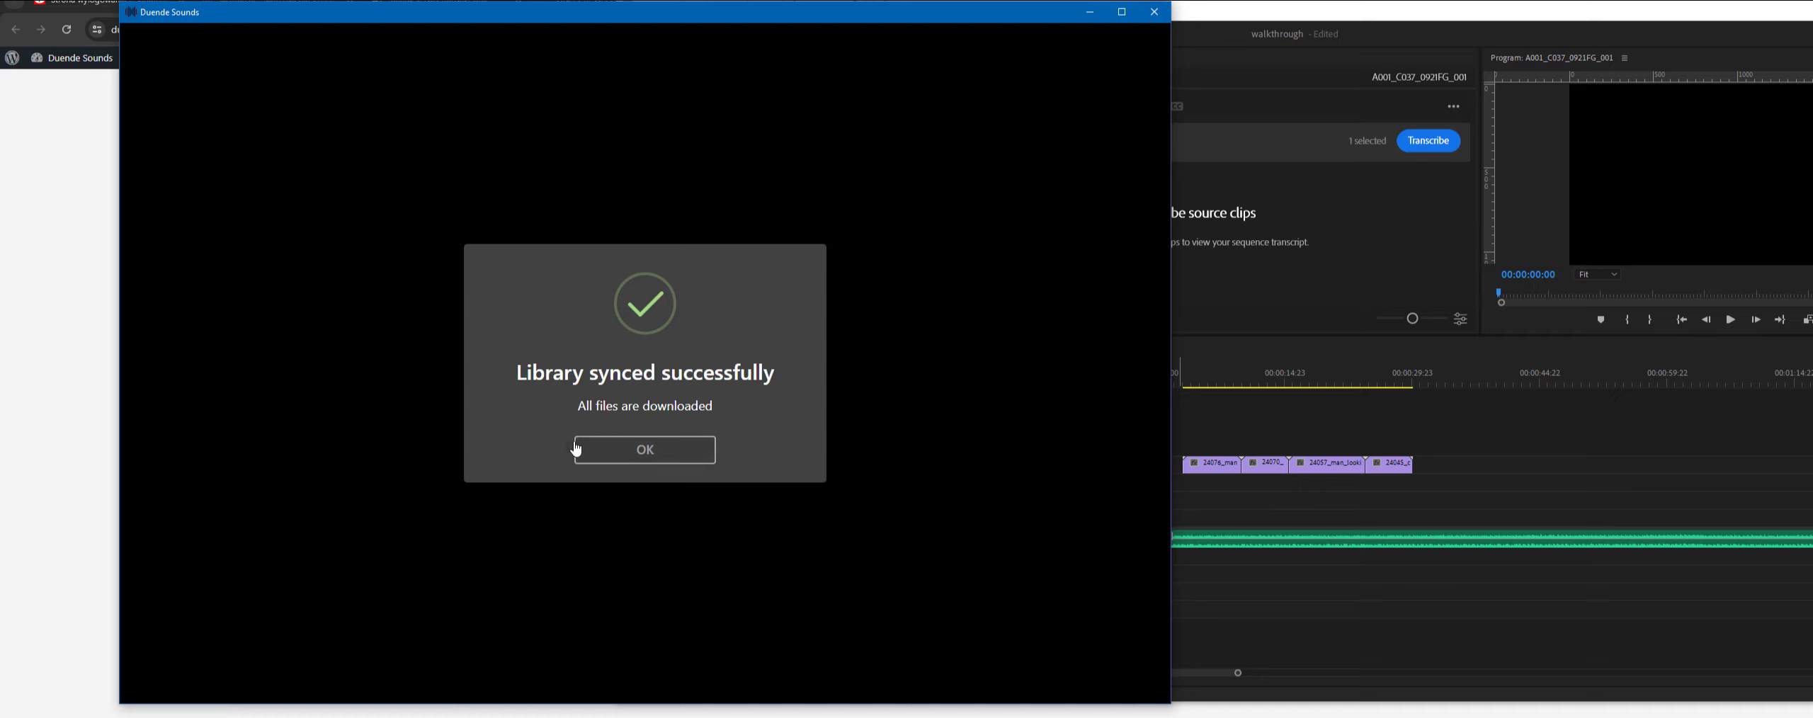
left_click(636, 457)
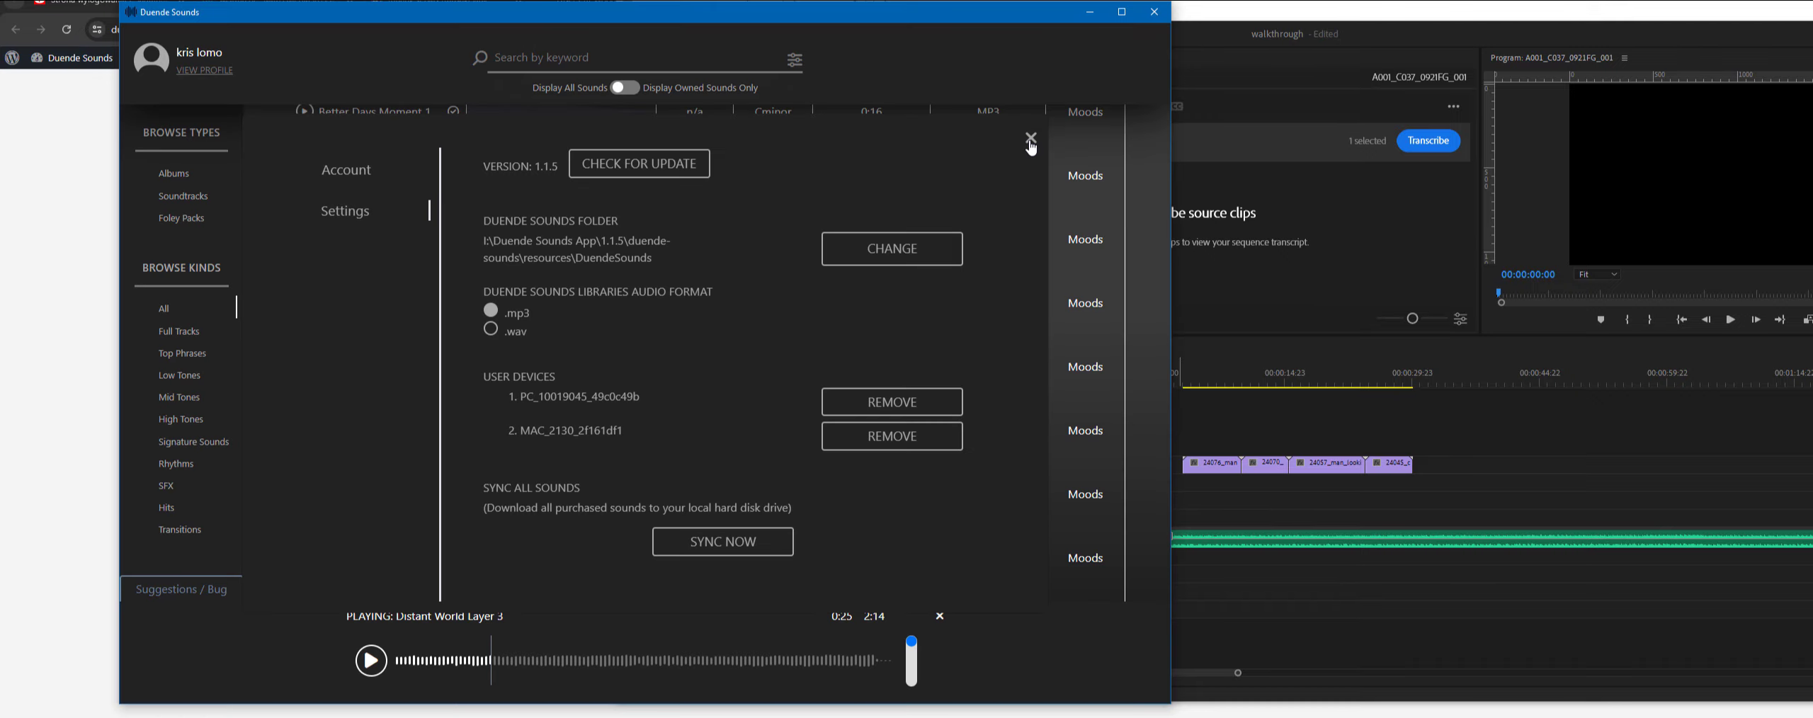
left_click(1031, 138)
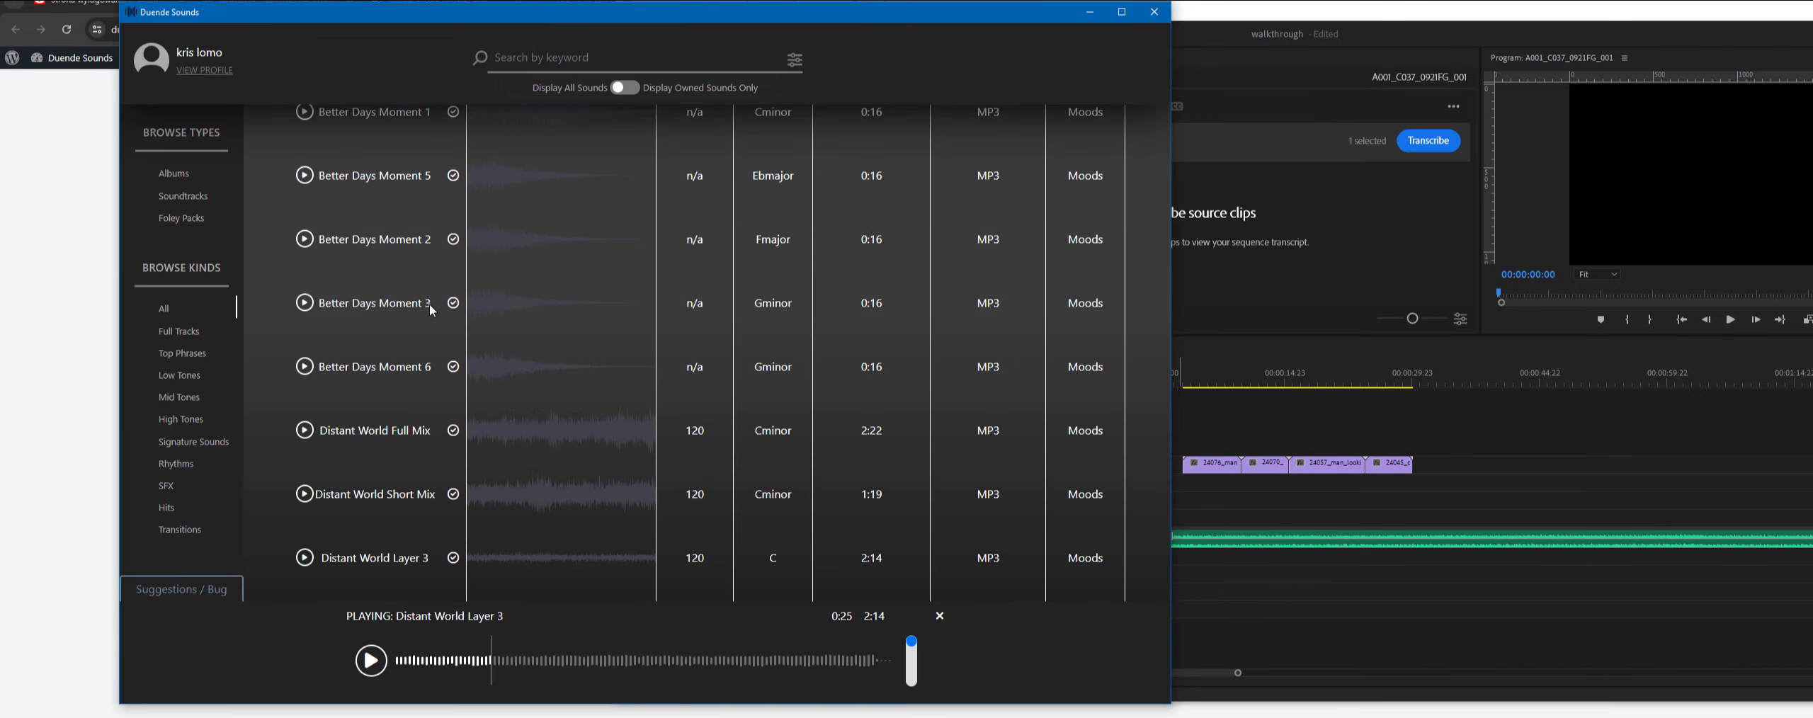
- Place Distant World Moment 2 from the sound list onto the Premiere Pro timeline
scroll(439, 333, "down", 4)
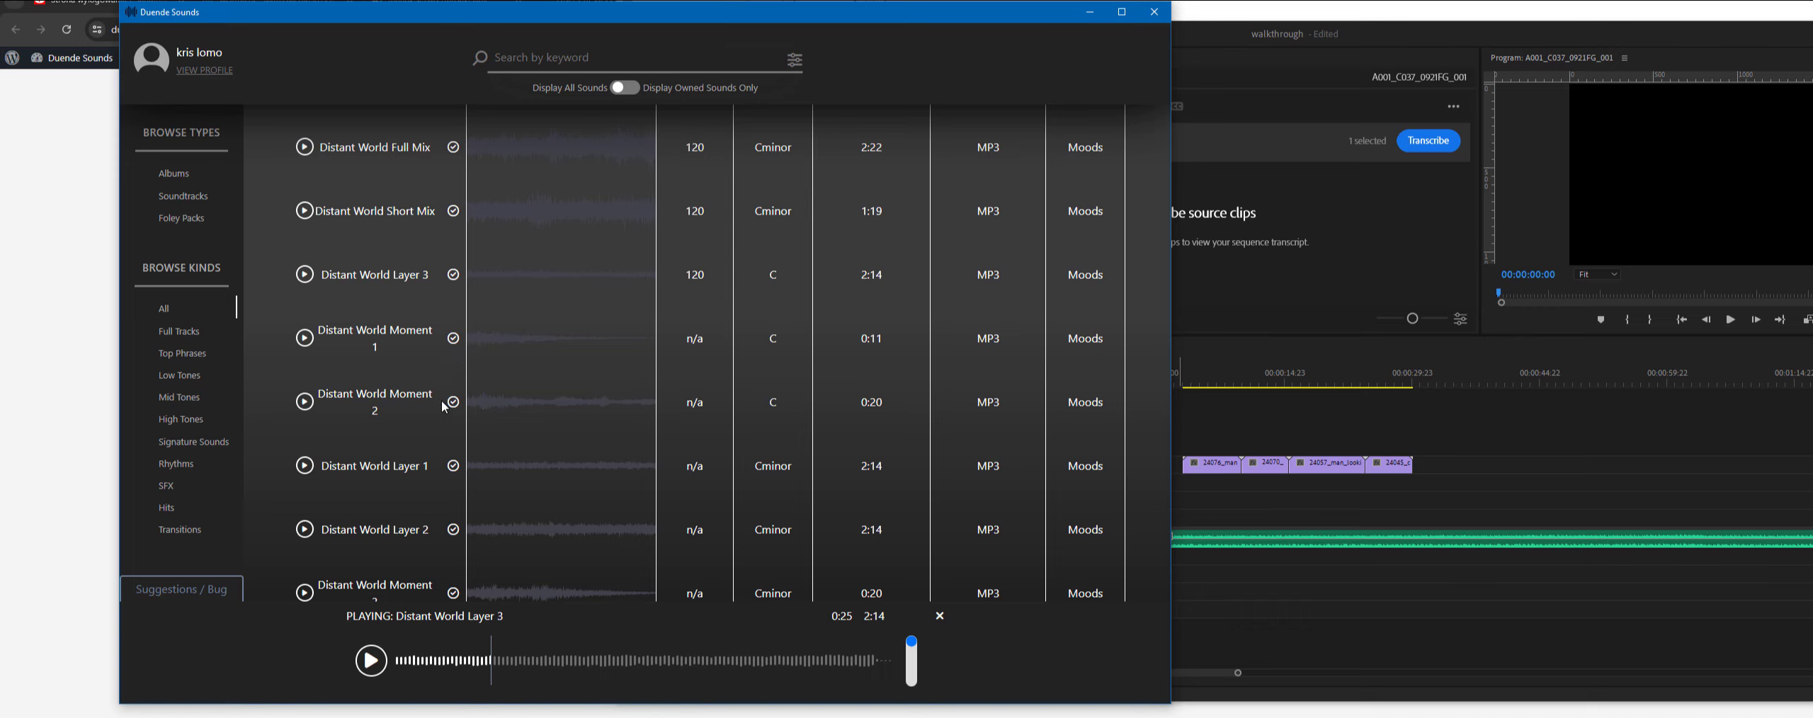
left_click_drag(518, 403, 1224, 571)
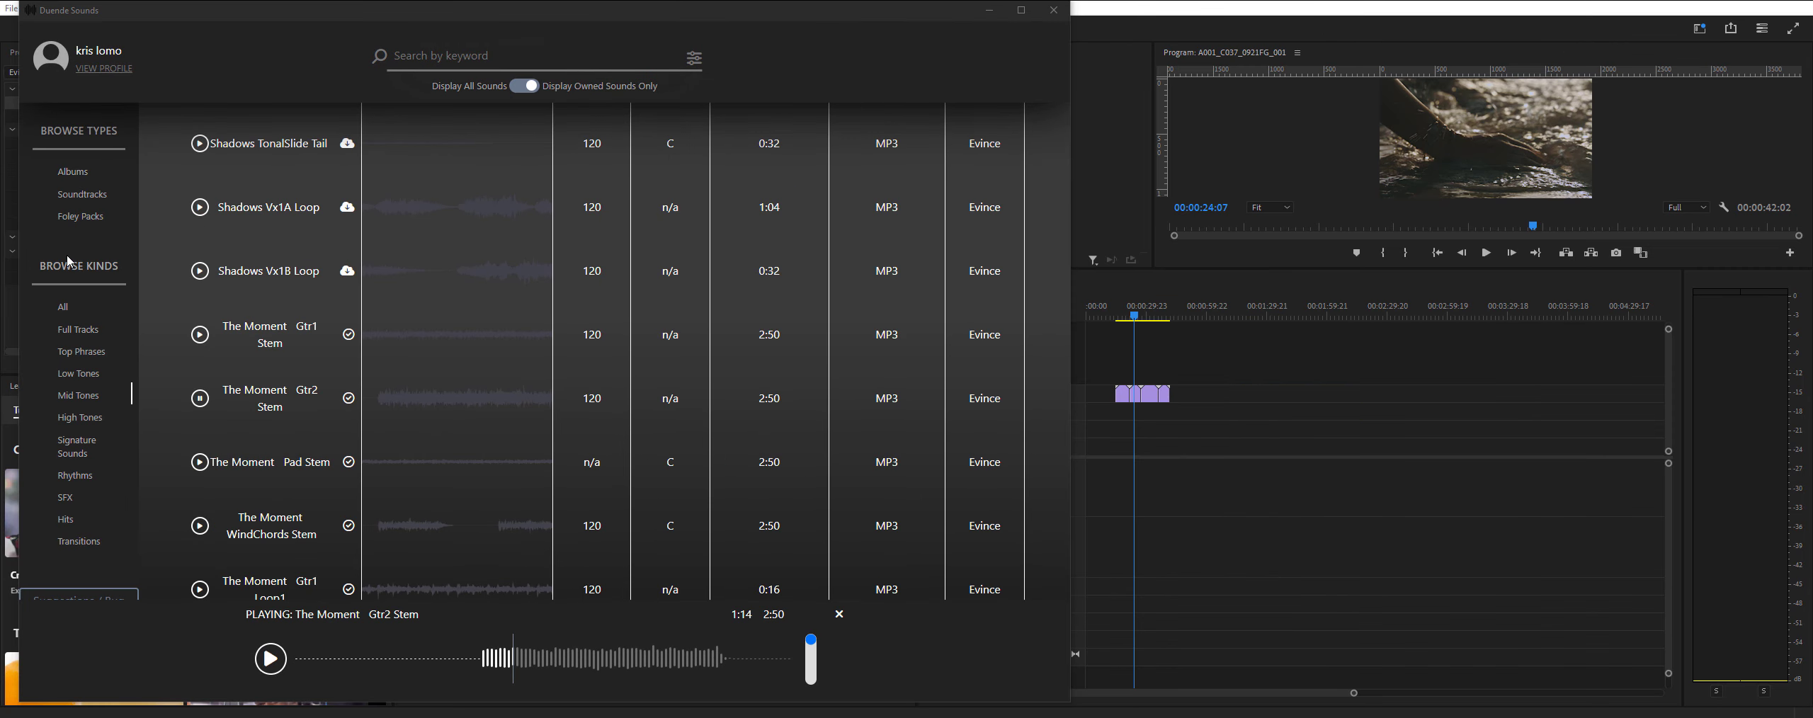
- Open the details of the Evince album and expand the Far Away track to look through its stems
left_click(73, 171)
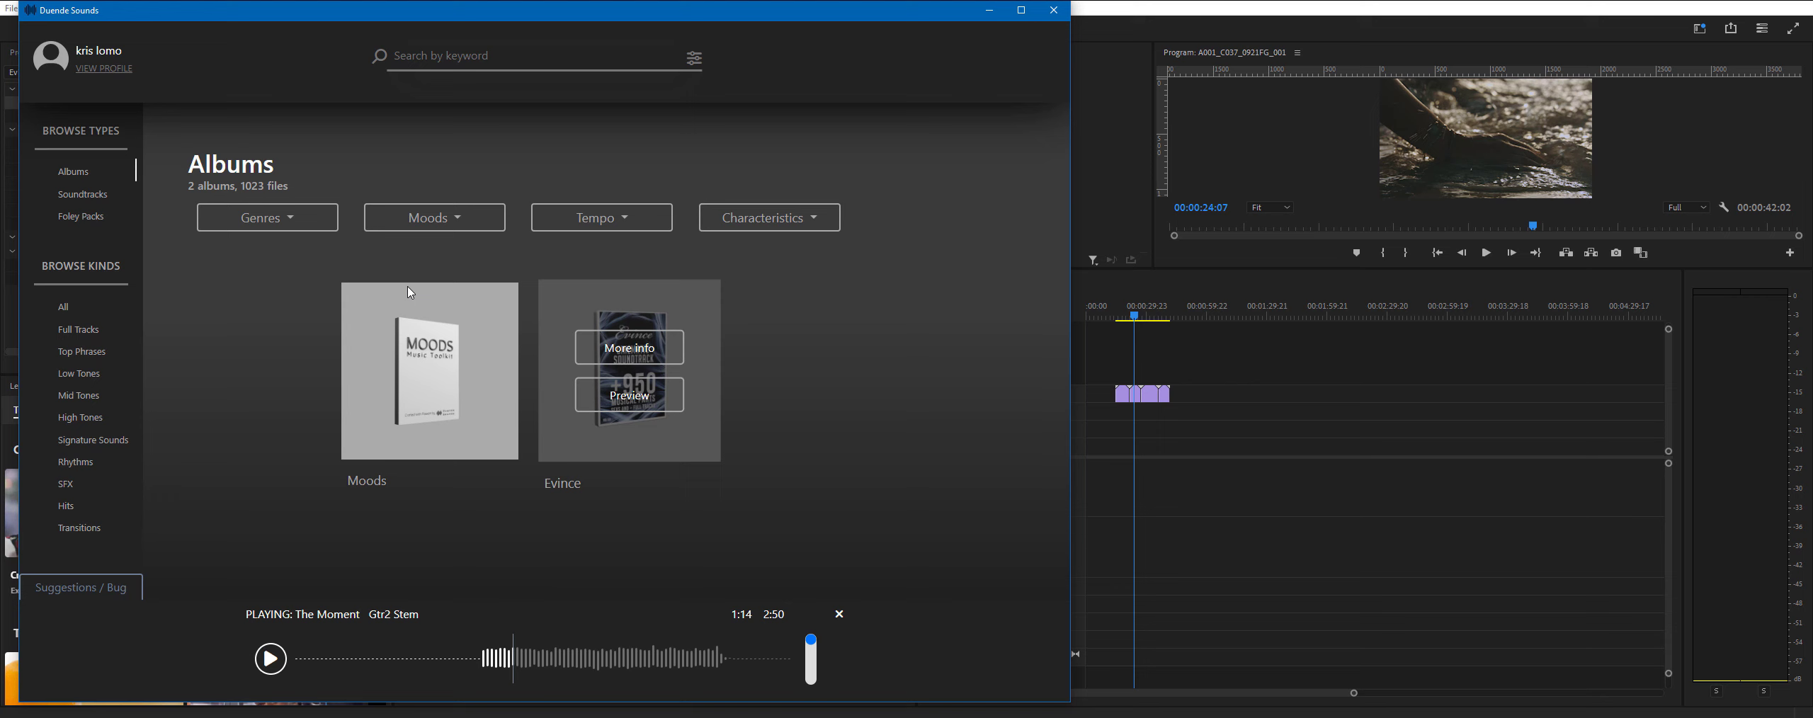
left_click(630, 349)
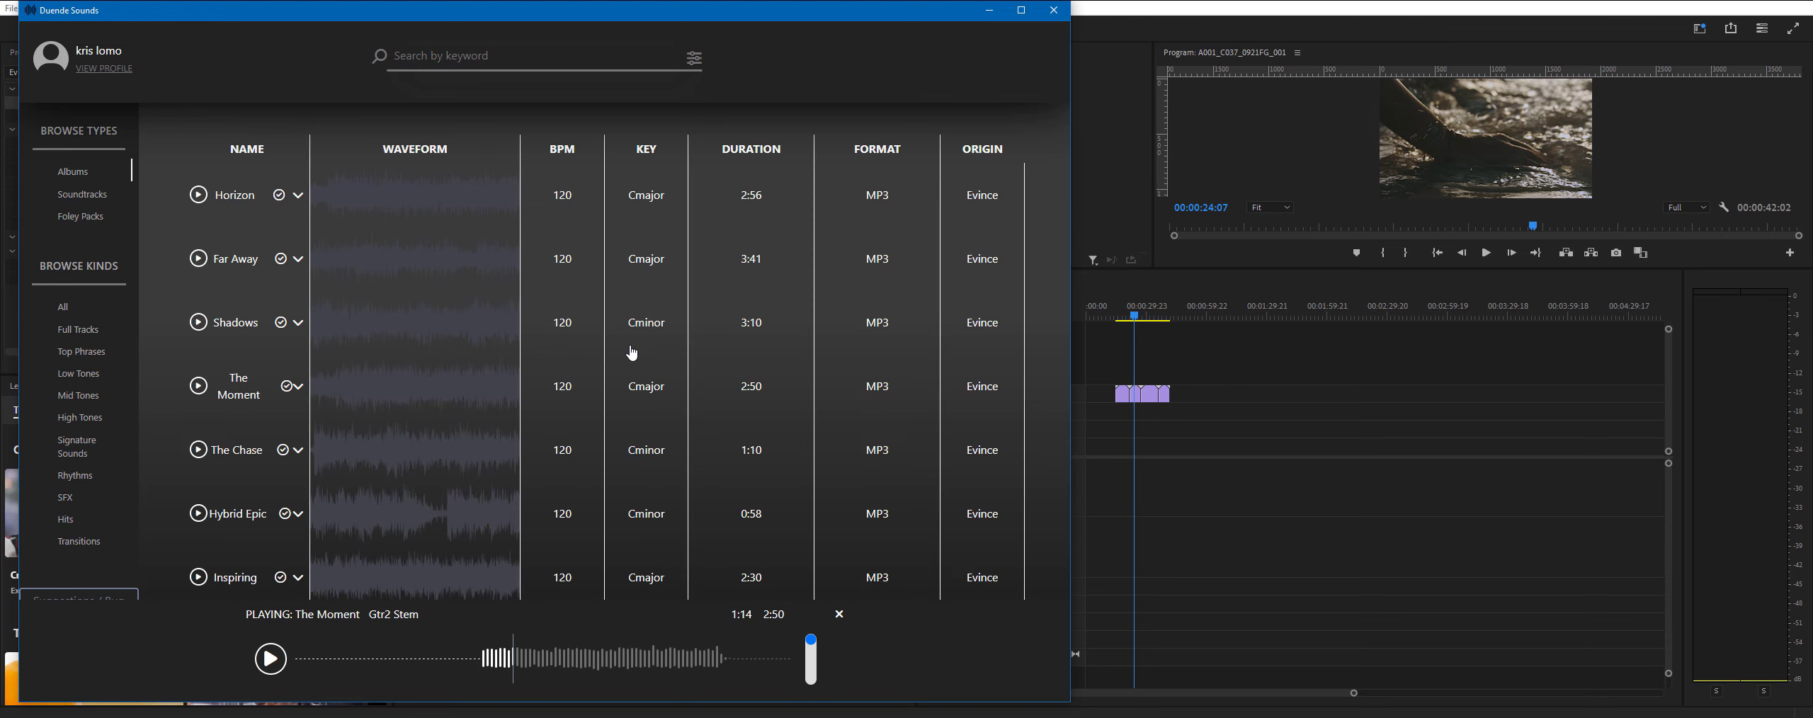
left_click(298, 262)
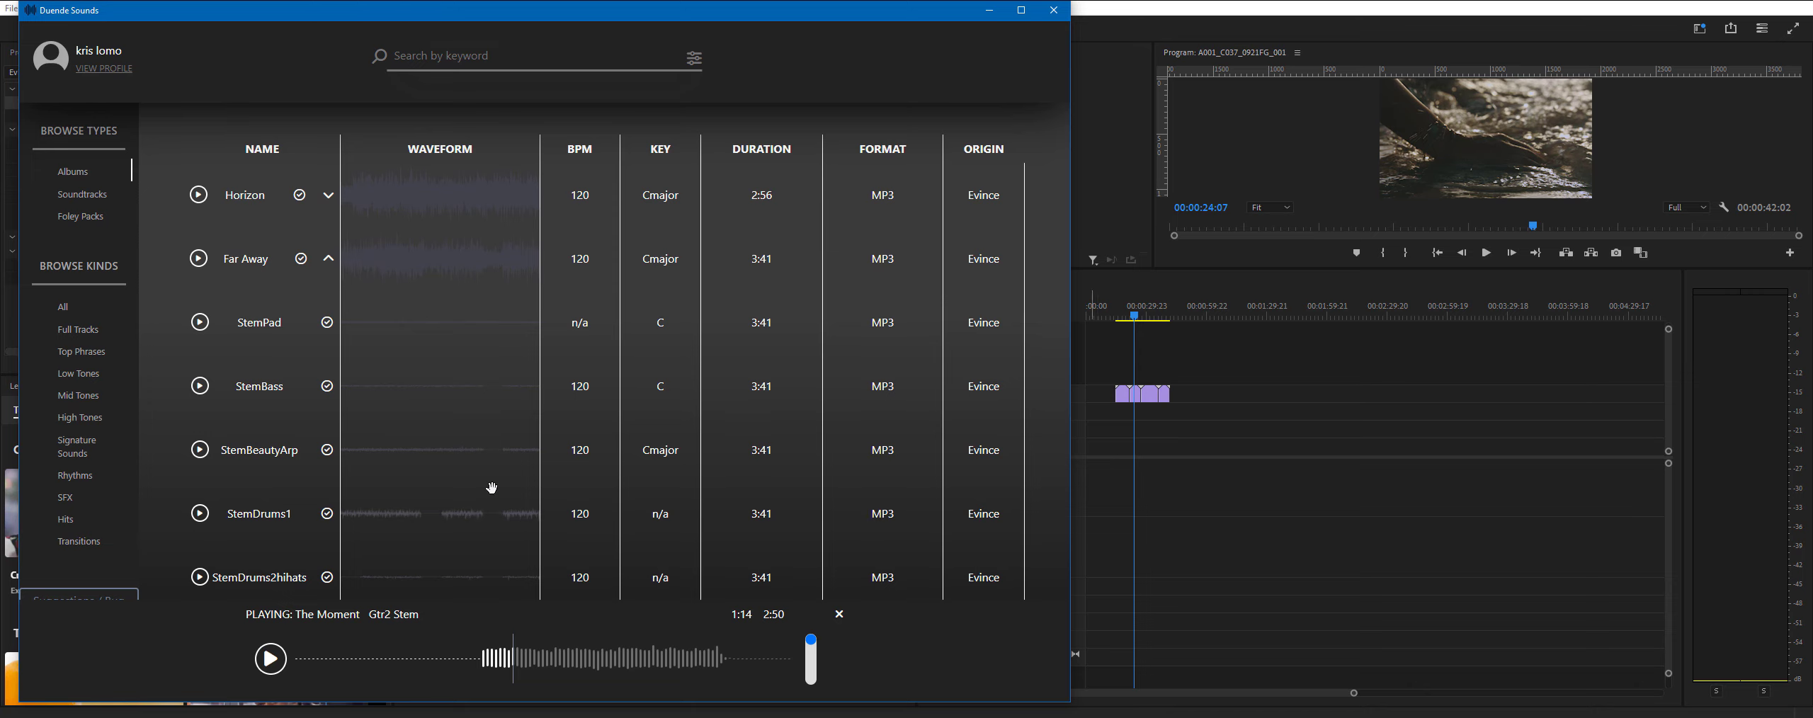
scroll(496, 492, "down", 3)
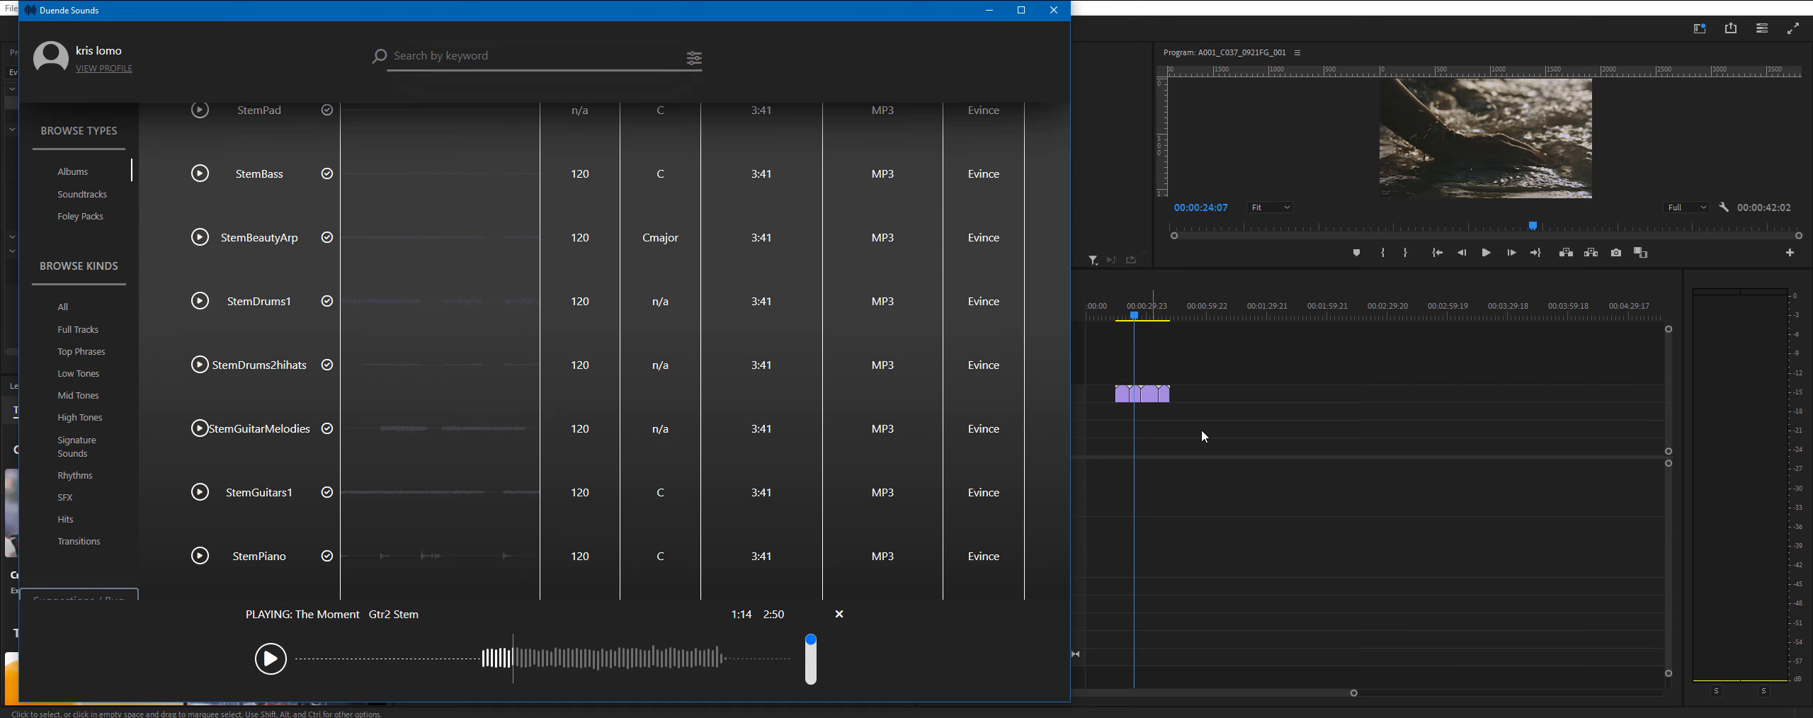
scroll(489, 489, "up", 7)
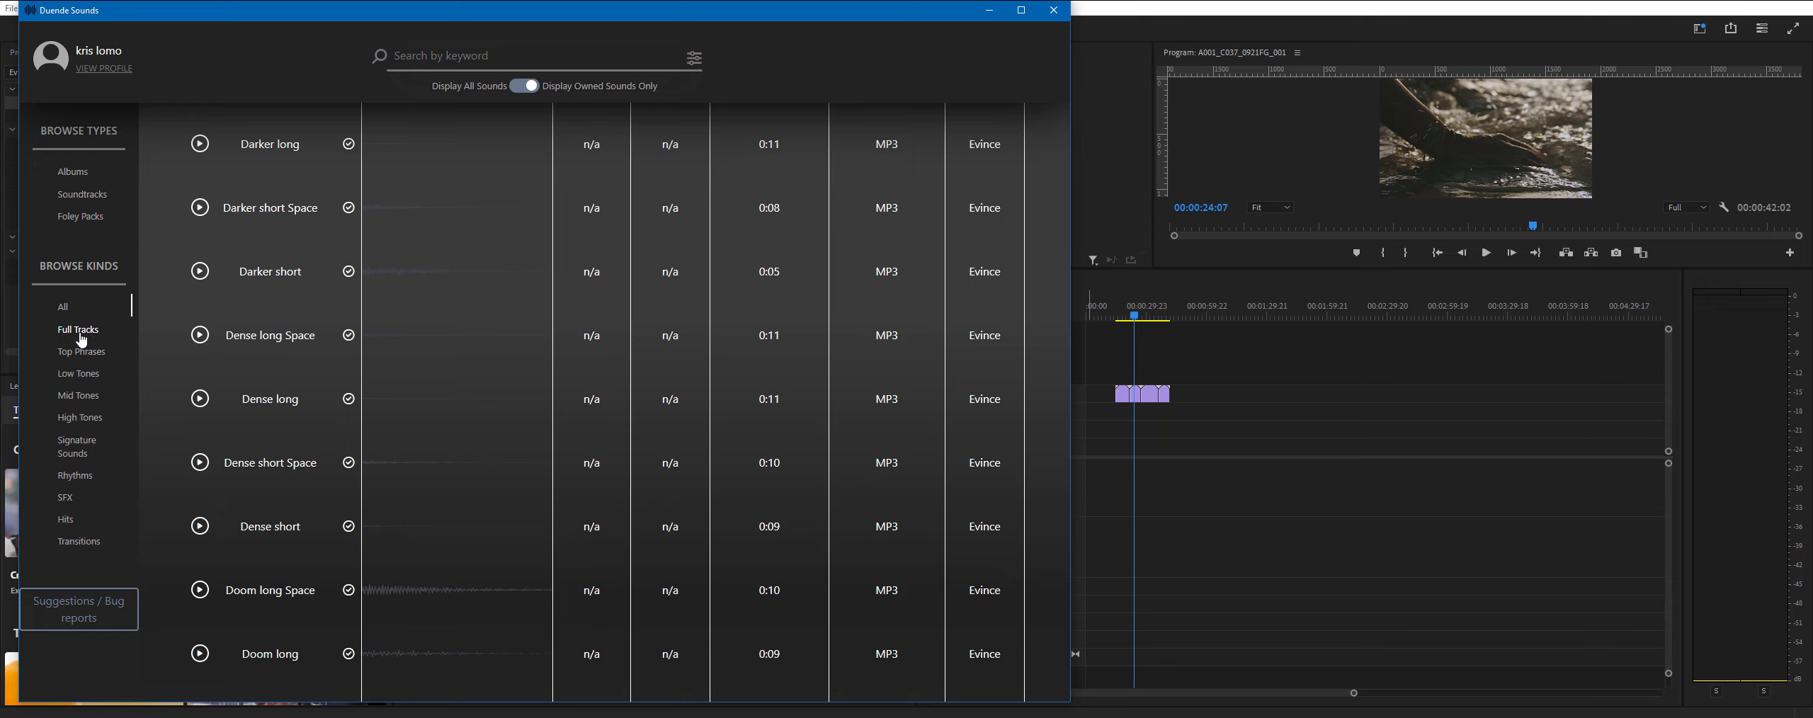
- List the Low Tones sounds, move the Premiere Pro playhead to 00:00:17:23 and return to Duende Sounds
left_click(91, 378)
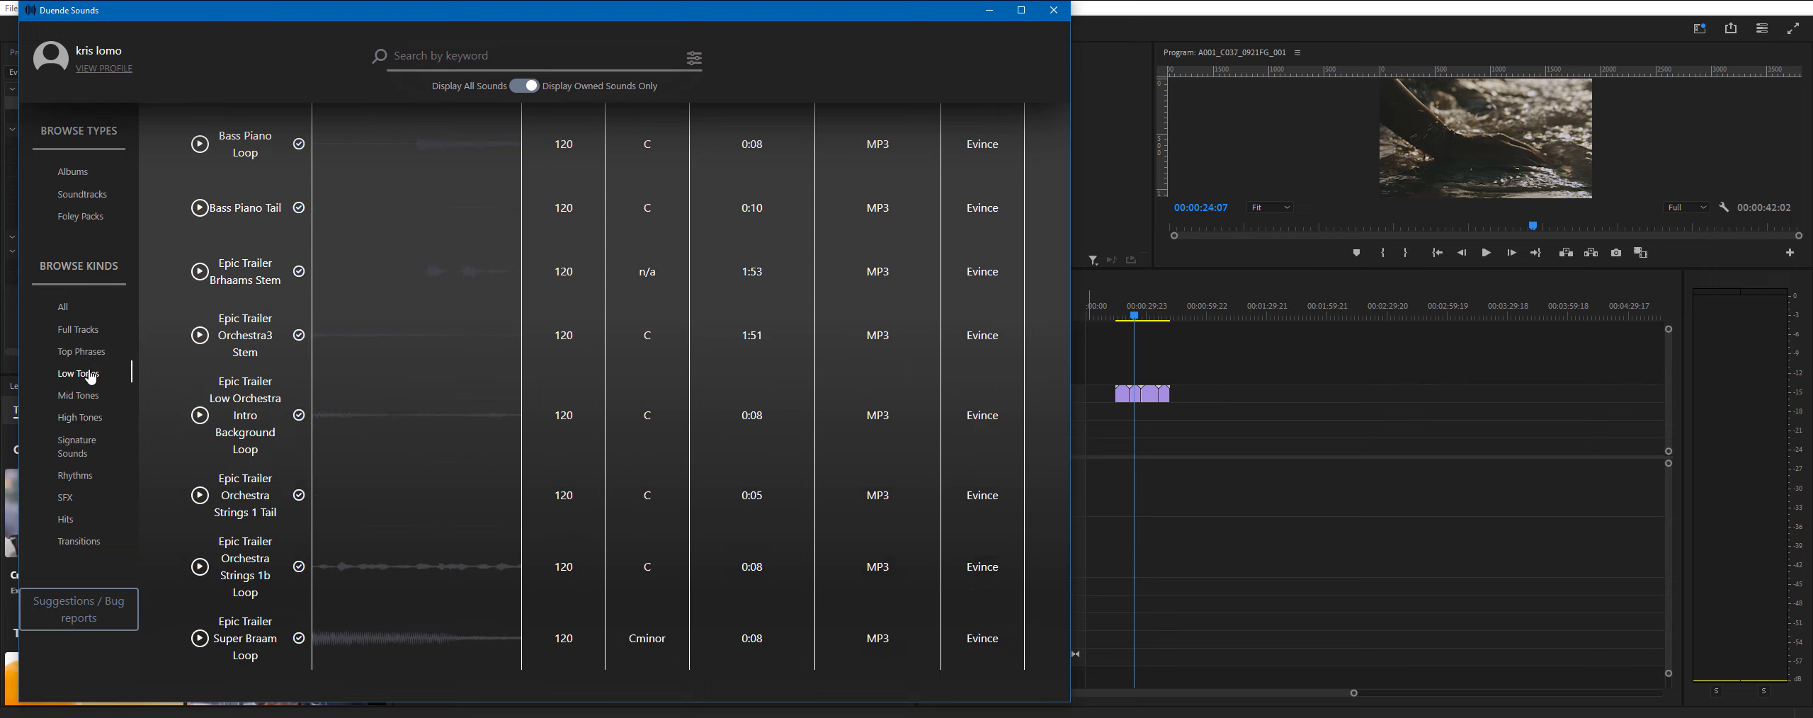
left_click(1140, 312)
left_click_drag(1135, 315, 1122, 315)
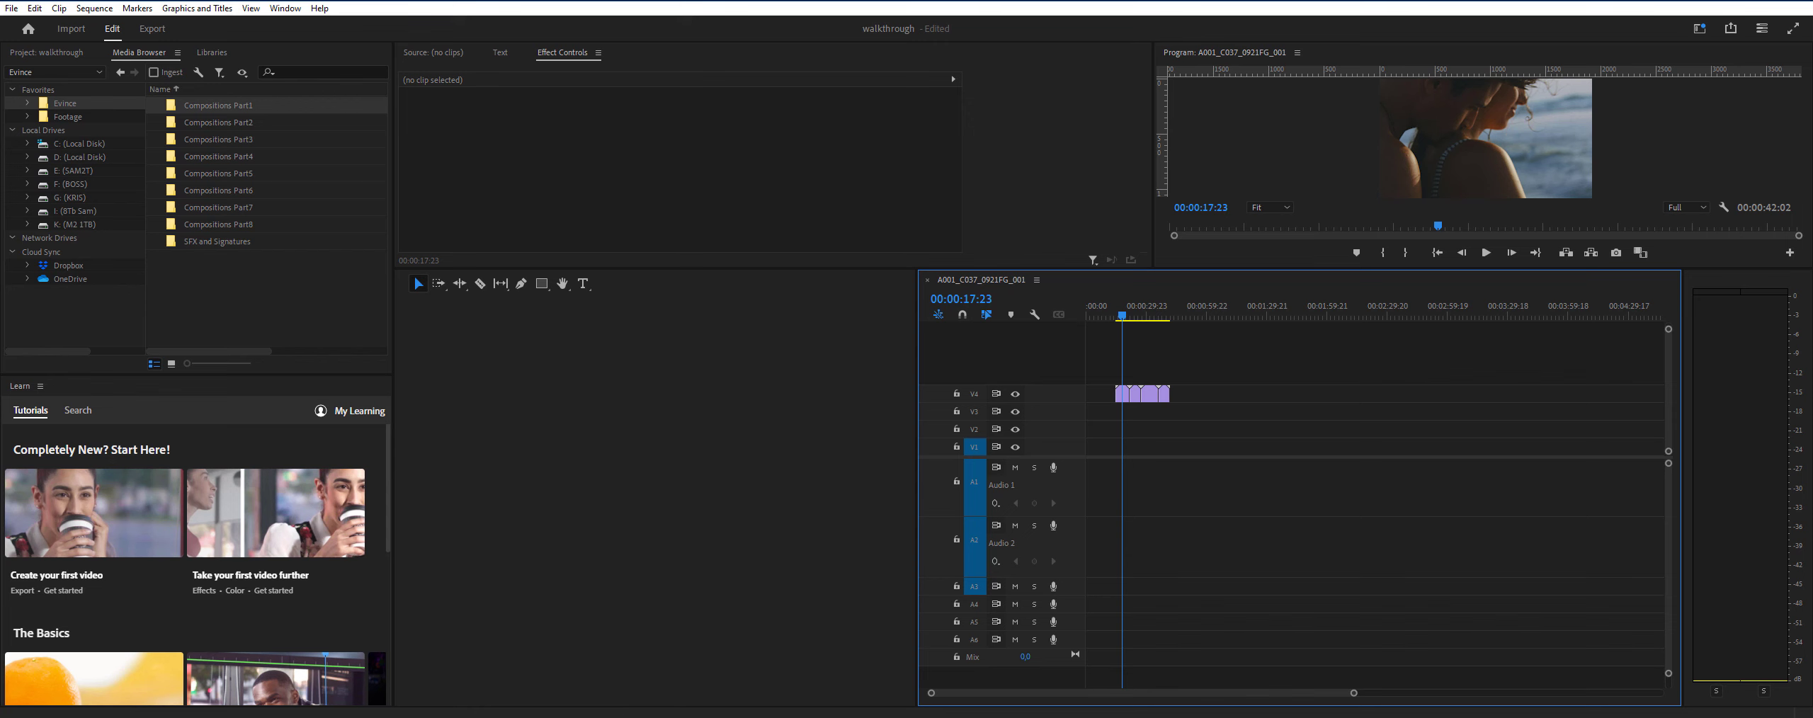
key("alt+Tab")
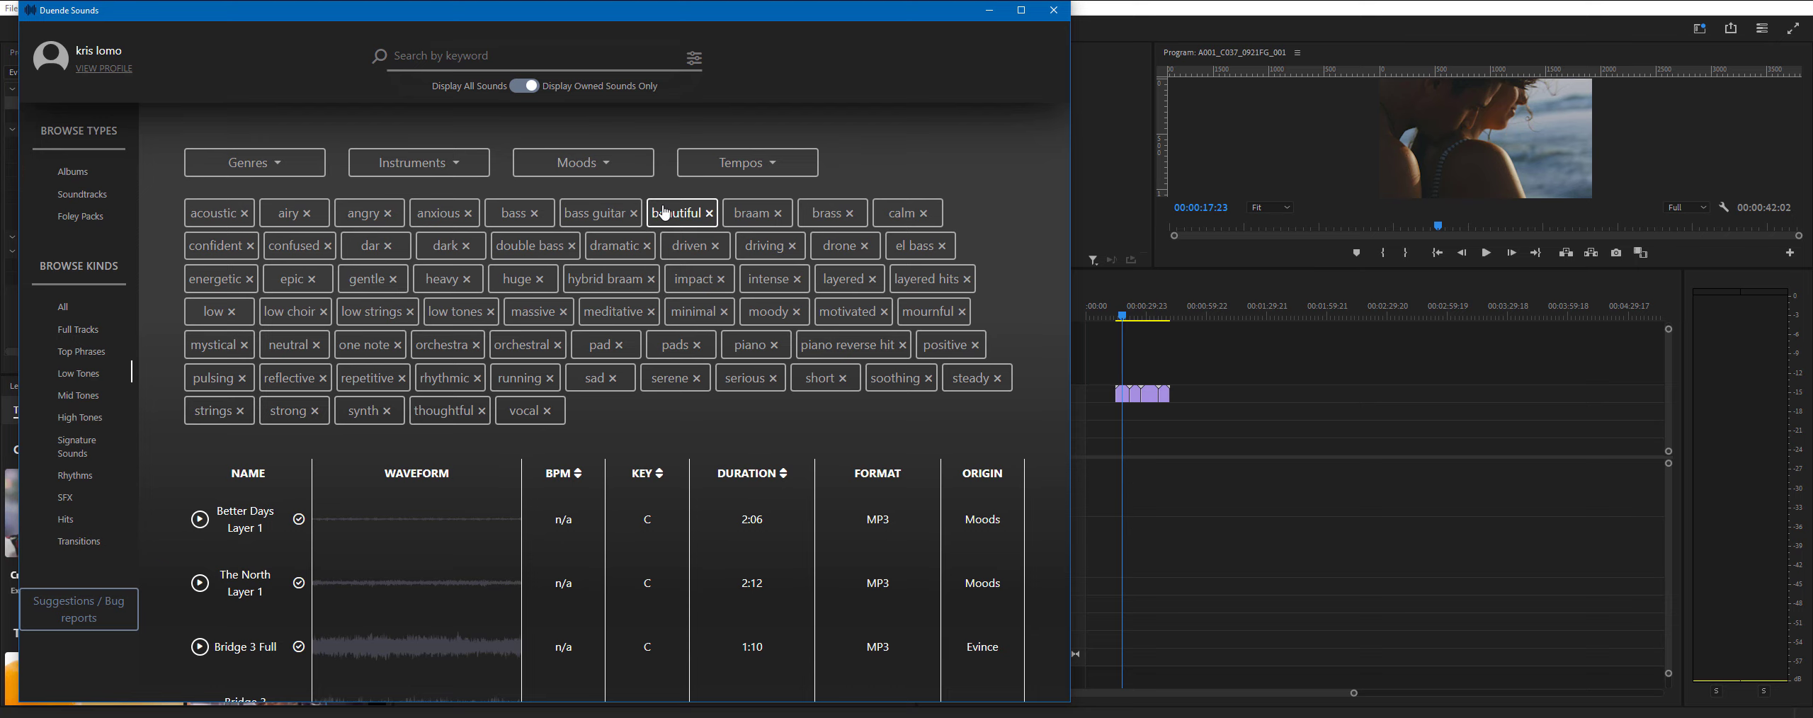
- Filter the Low Tones by the soothing tag, preview Bridge 3 Full and place it on the Premiere Pro Audio 1 track below the video
left_click(889, 380)
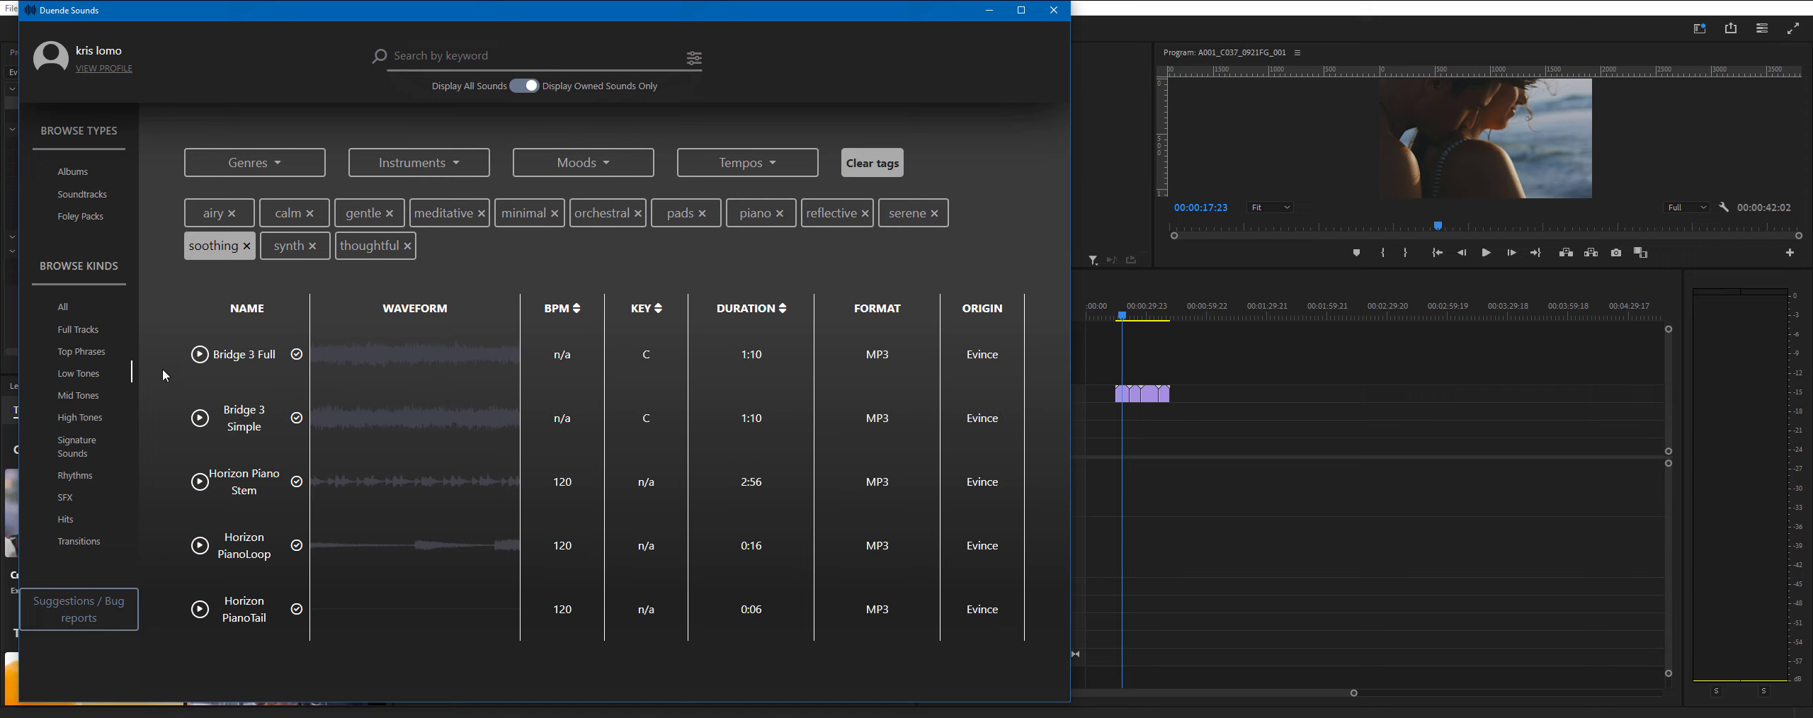
left_click(200, 354)
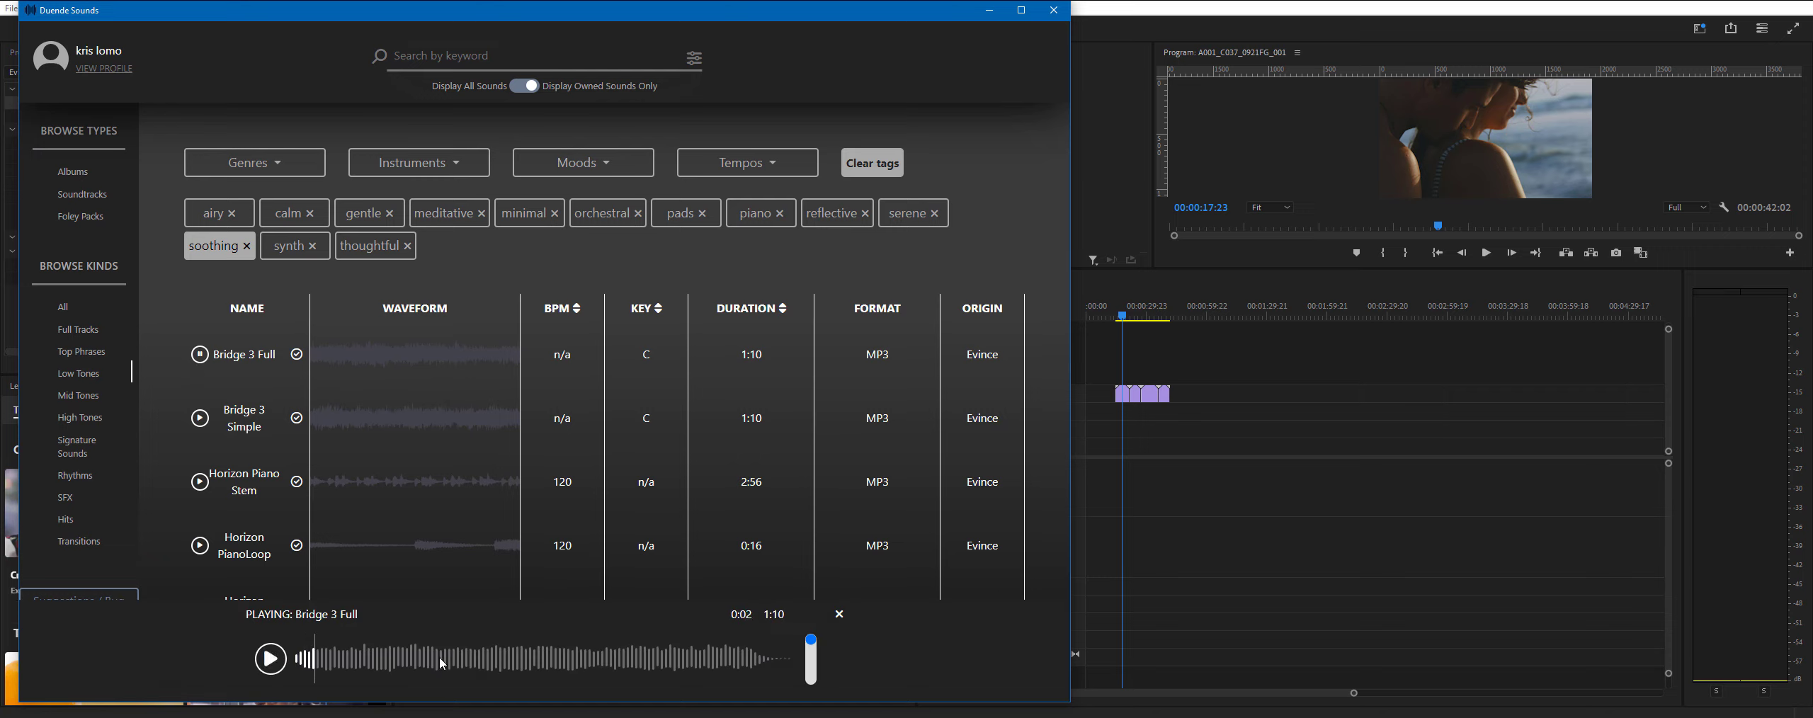
left_click_drag(368, 658, 1119, 472)
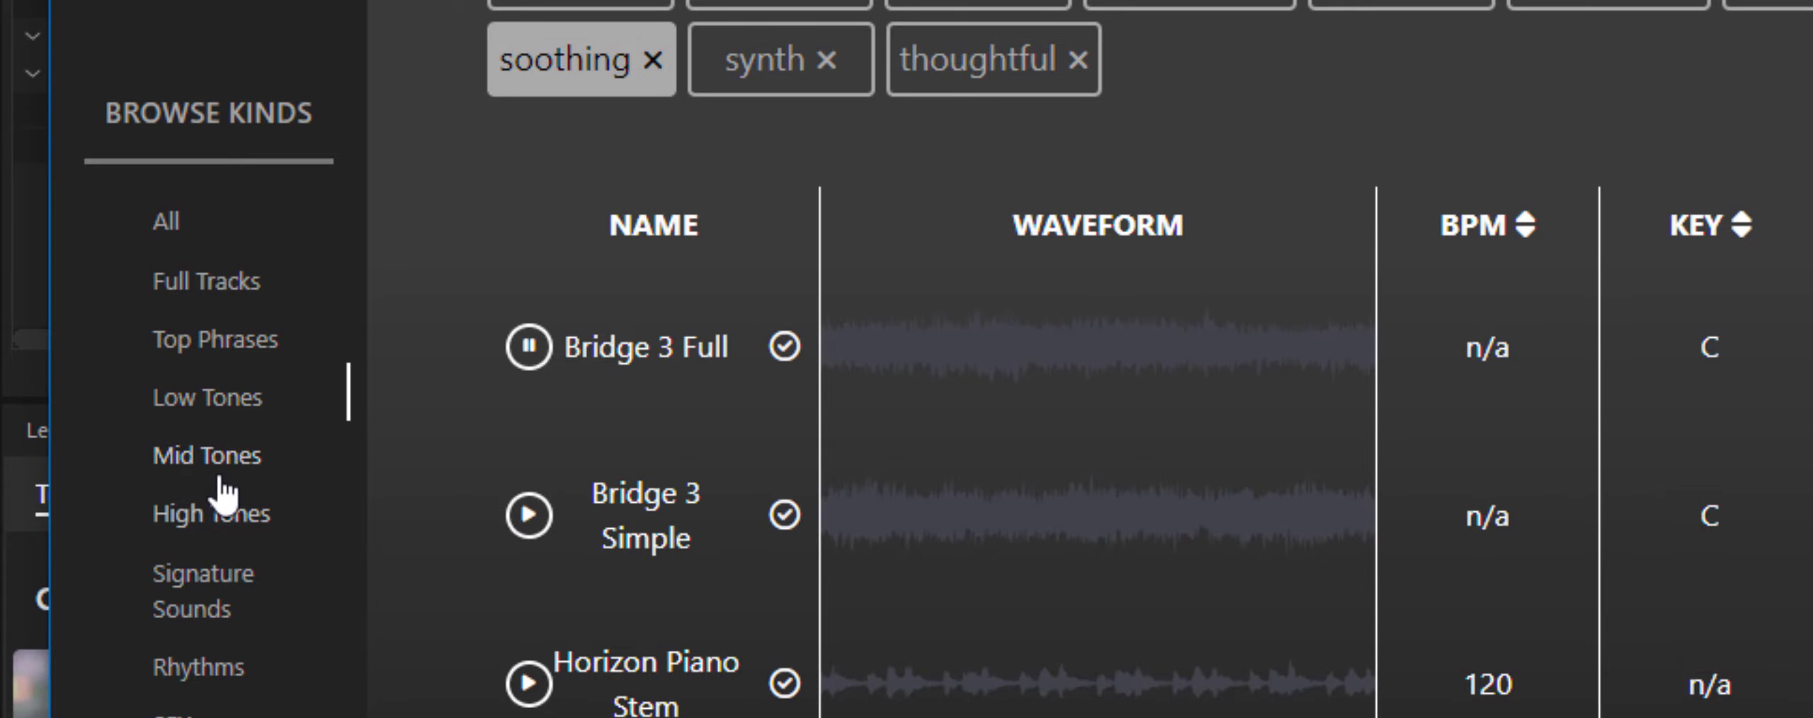
- List the Mid Tones sounds, look through the Instruments filter options and filter the list by the light tag
left_click(226, 464)
scroll(599, 418, "down", 10)
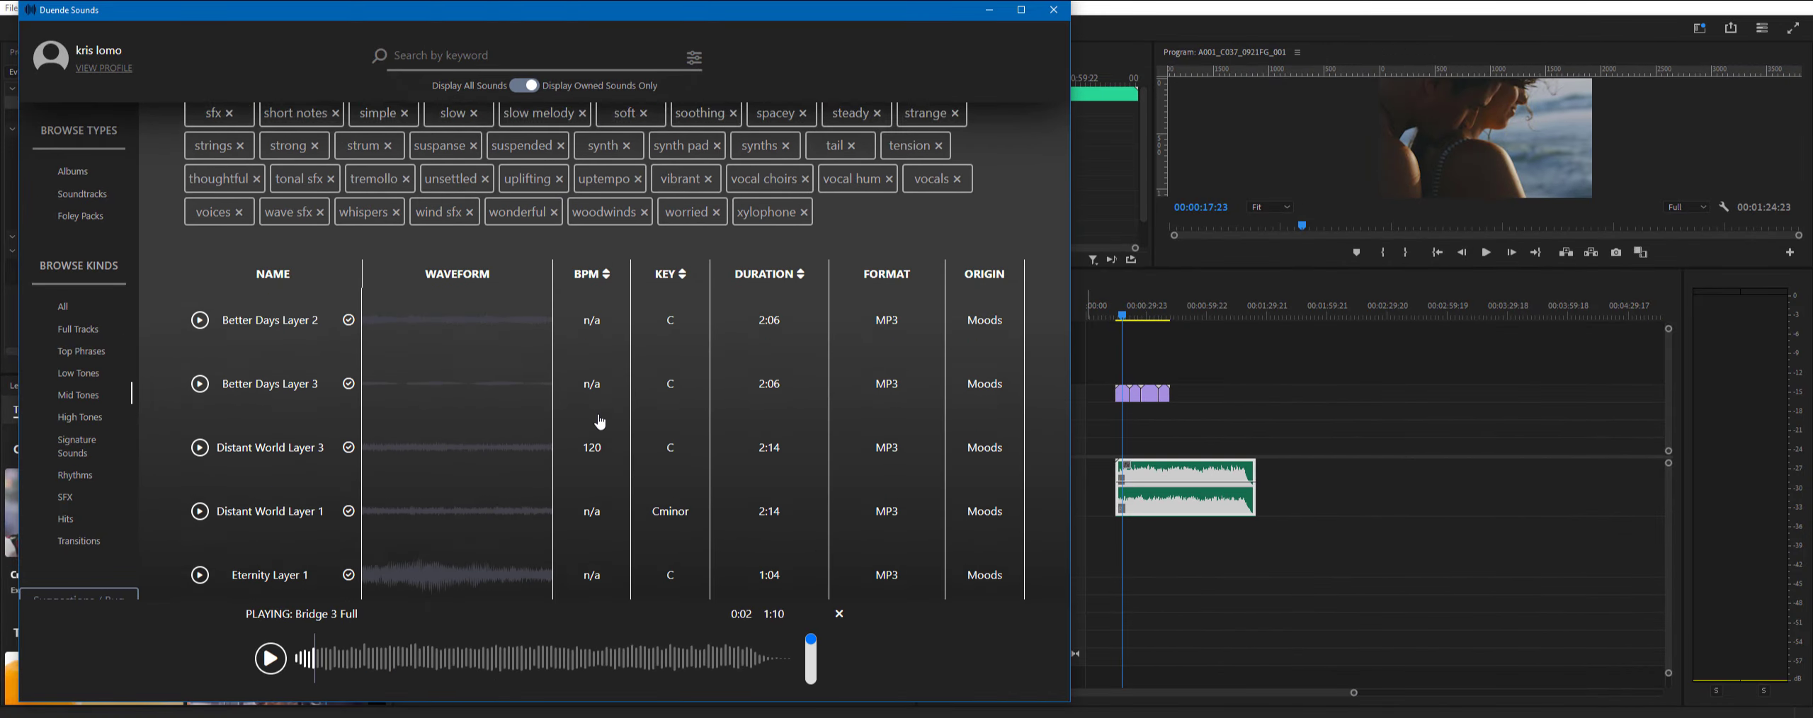
scroll(599, 422, "up", 10)
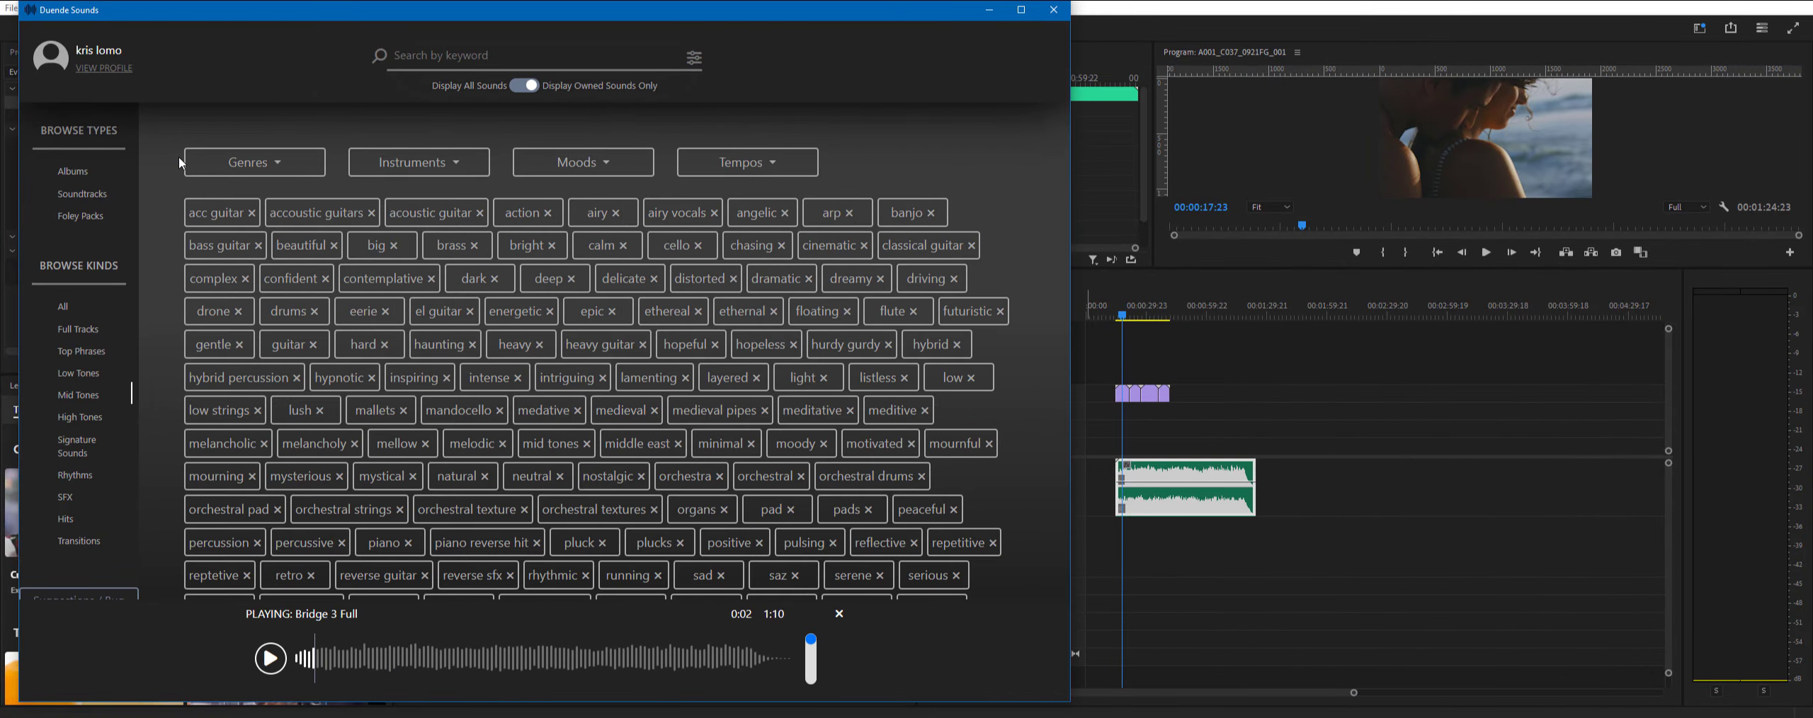
key("alt+Tab")
left_click(418, 162)
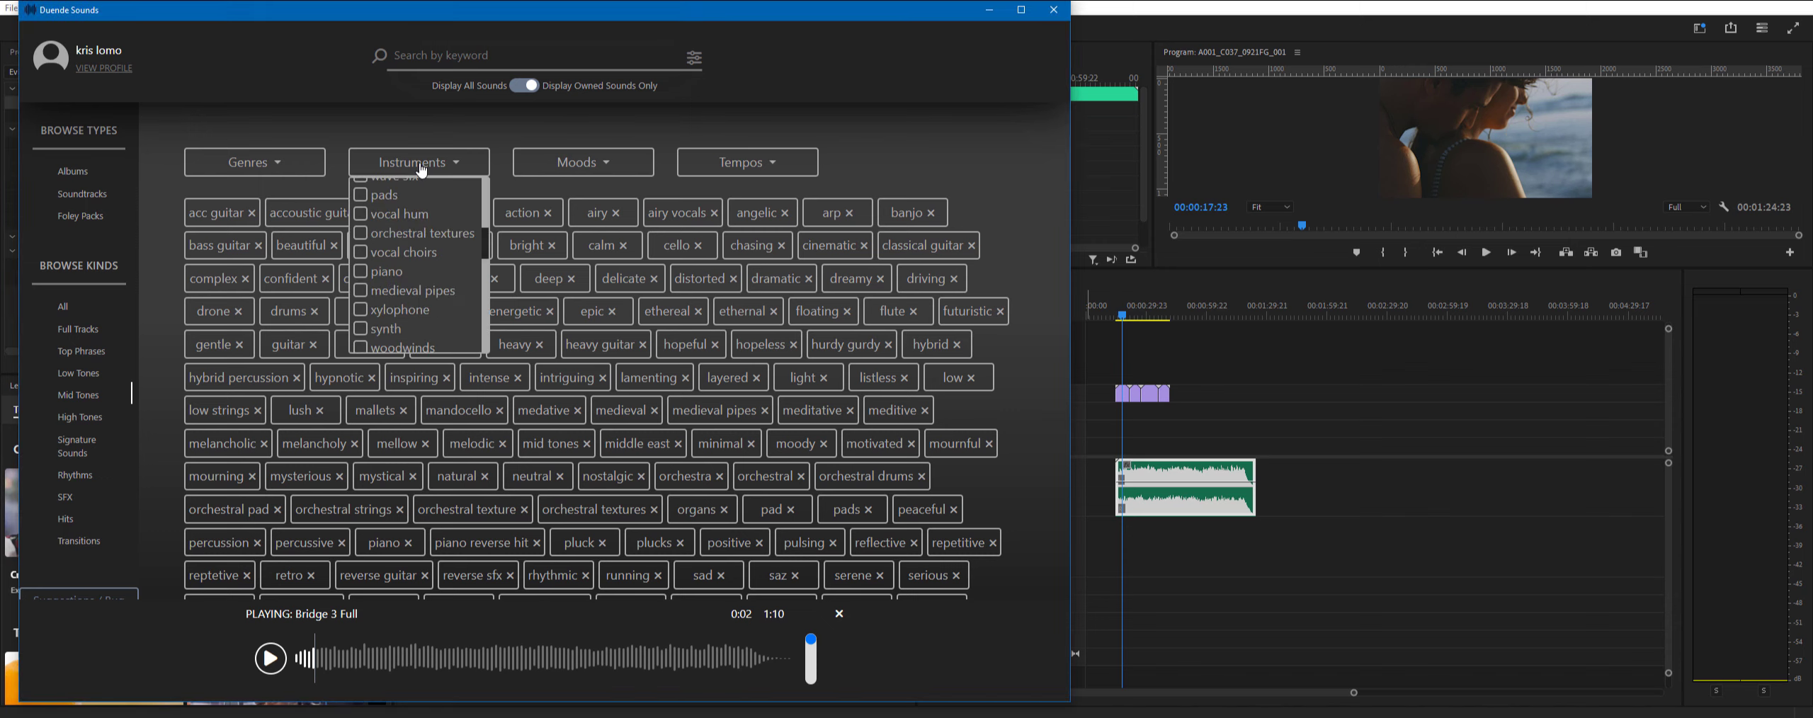
scroll(420, 217, "down", 3)
scroll(419, 217, "down", 3)
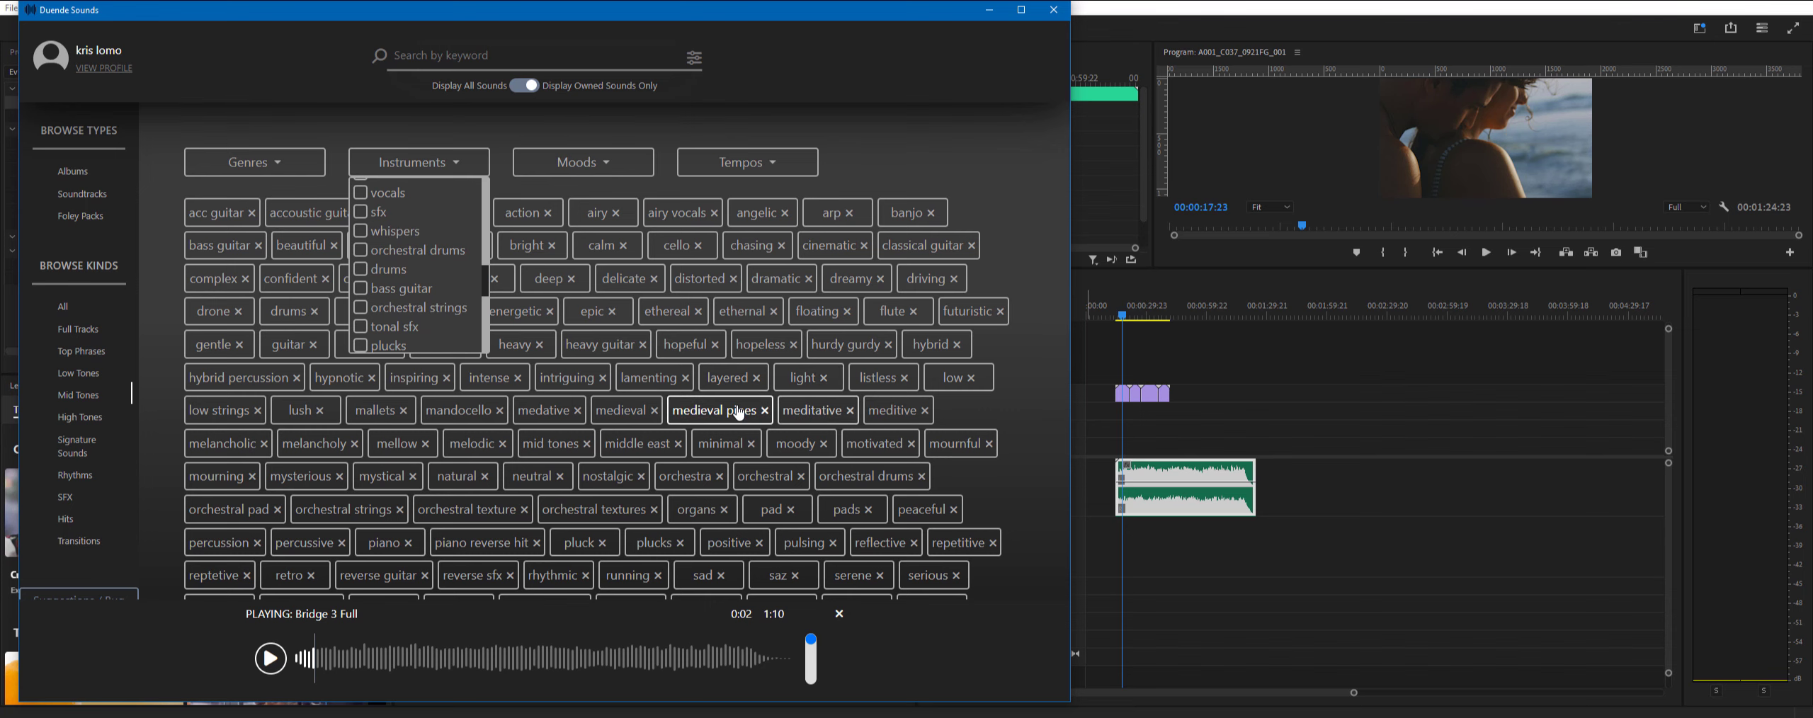
scroll(814, 340, "down", 1)
left_click(807, 306)
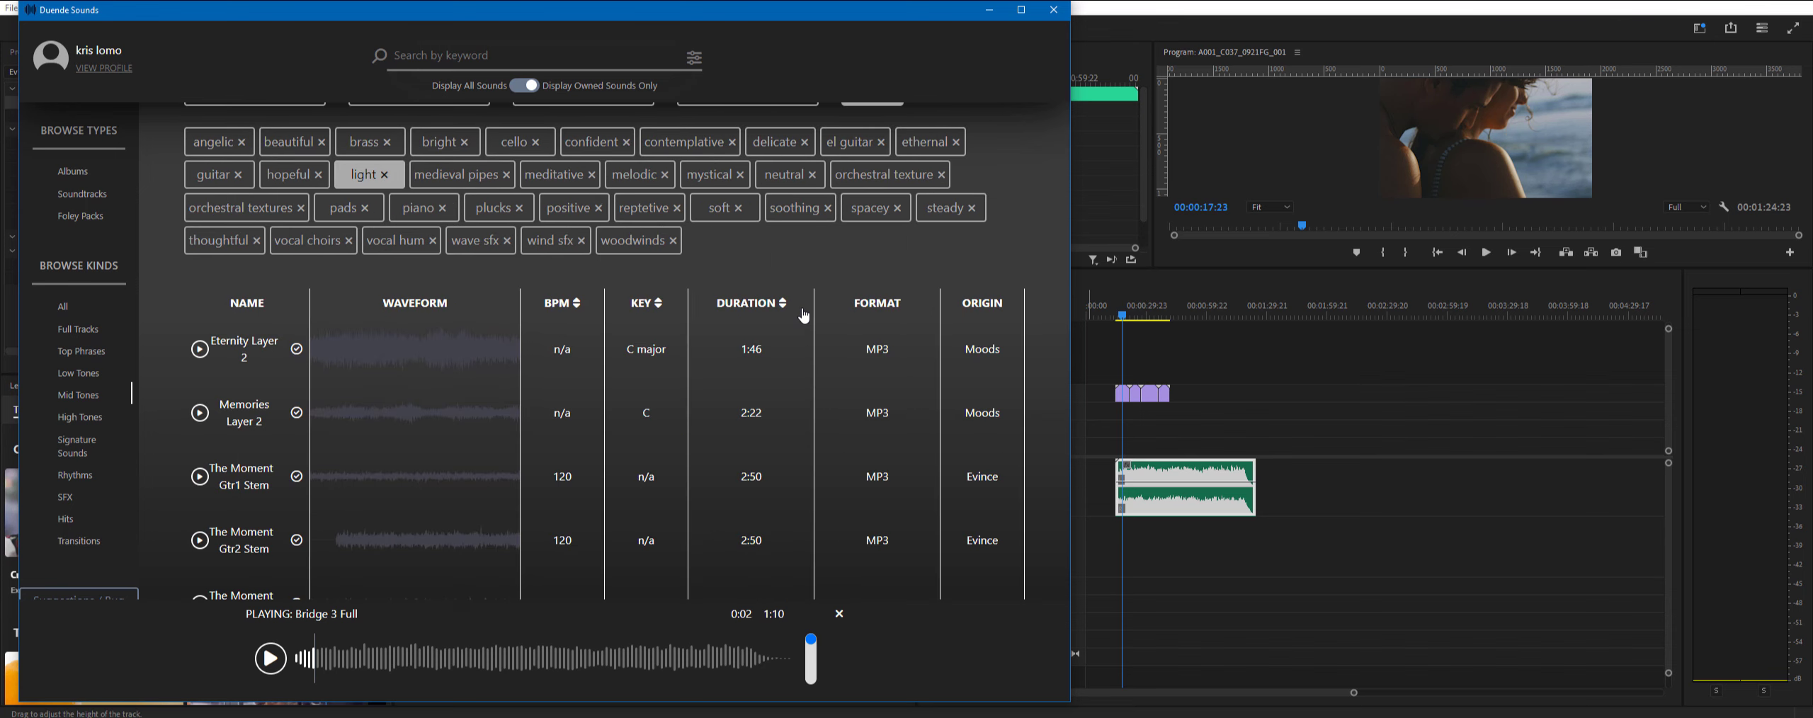
- Preview Intimacy Cello Arp Loop and Intimacy Orch Texture Loop, and place the Orch Texture Loop on the Premiere Pro Audio 2 track
scroll(550, 449, "down", 2)
left_click(200, 447)
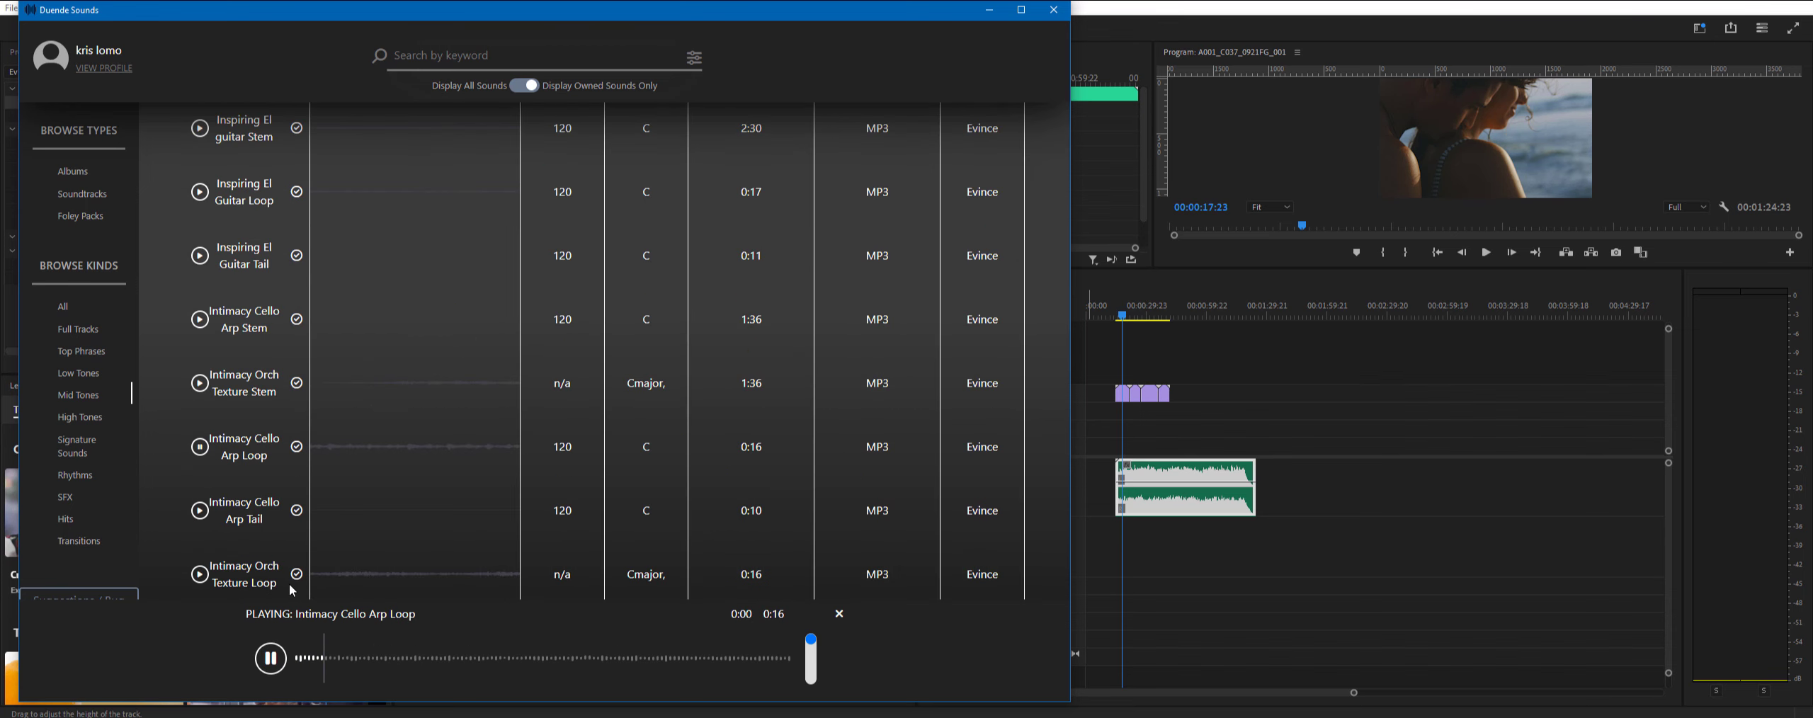
left_click(339, 577)
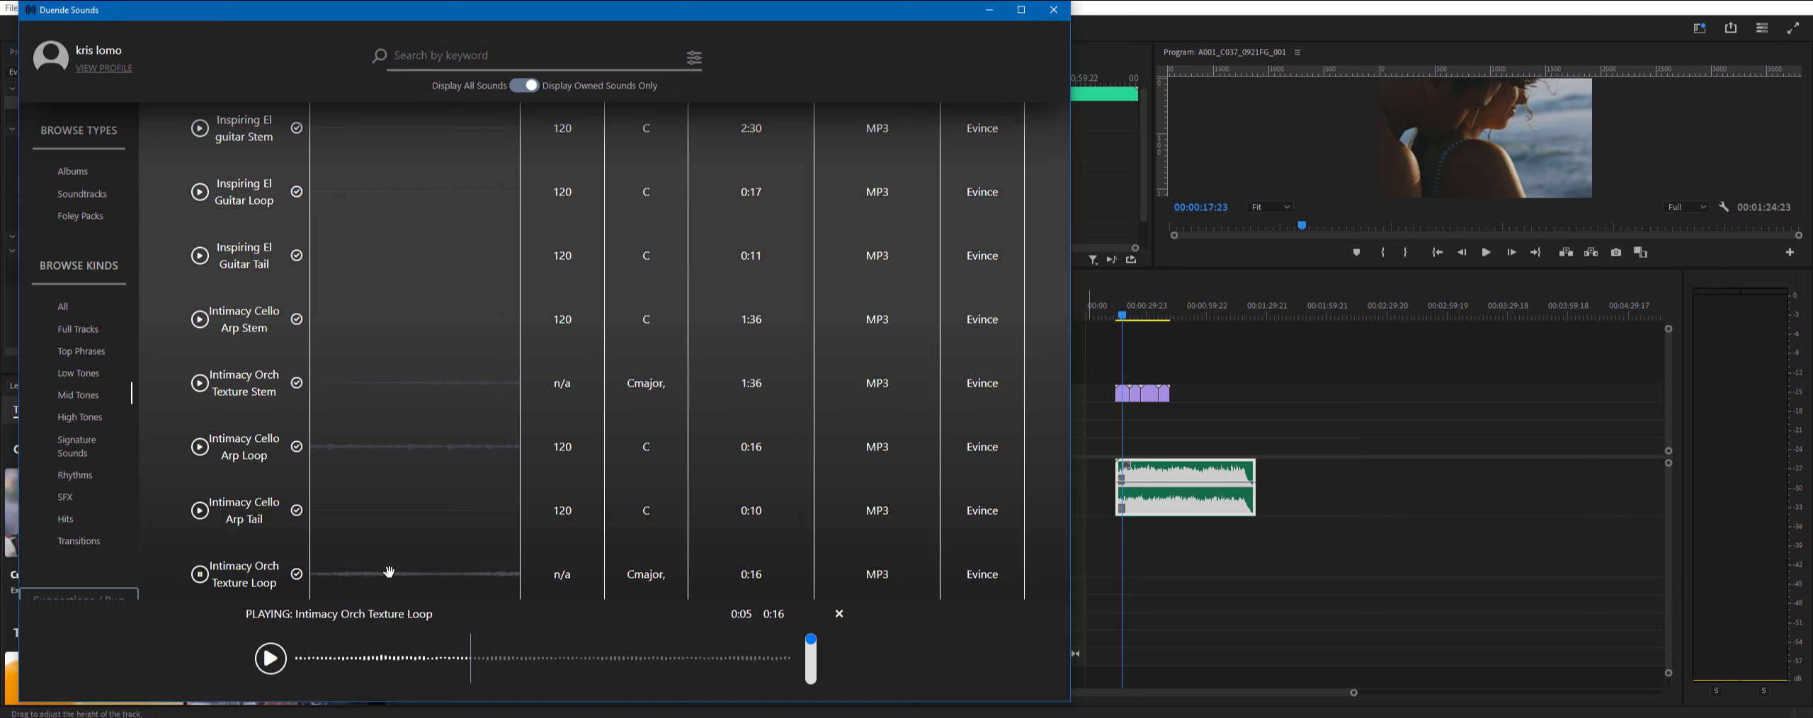
left_click_drag(389, 572, 1175, 566)
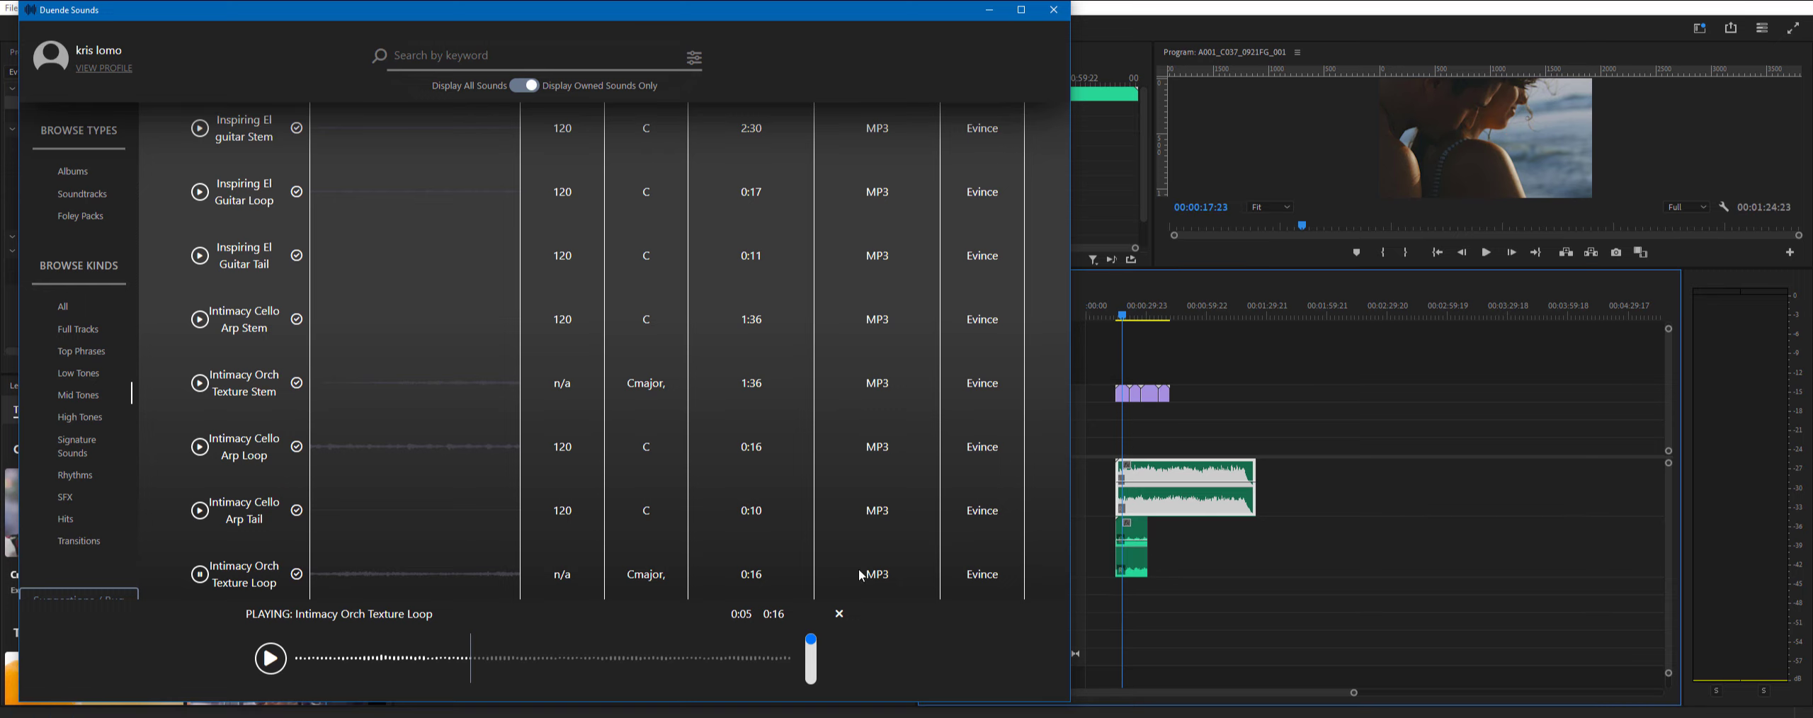
- Switch to Premiere Pro and paste repeated copies of the Intimacy Orch Texture Loop clip end to end along Audio 2
left_click(1198, 564)
left_click(1131, 560)
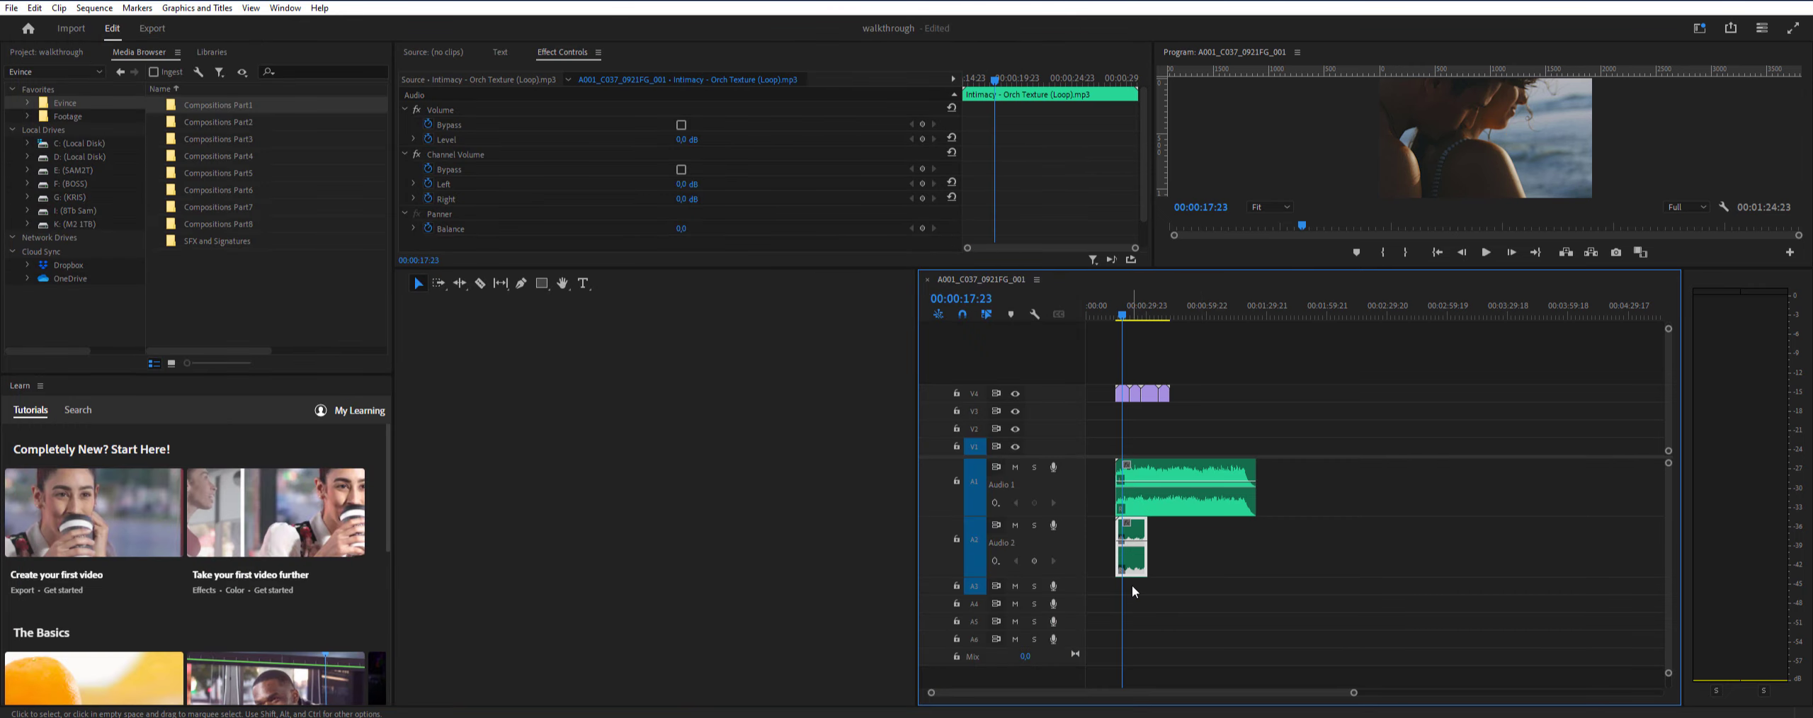
key("ctrl+v")
key("ctrl+v")
key("ctrl+v")
key("ctrl+v")
key("ctrl+v")
key("ctrl+v")
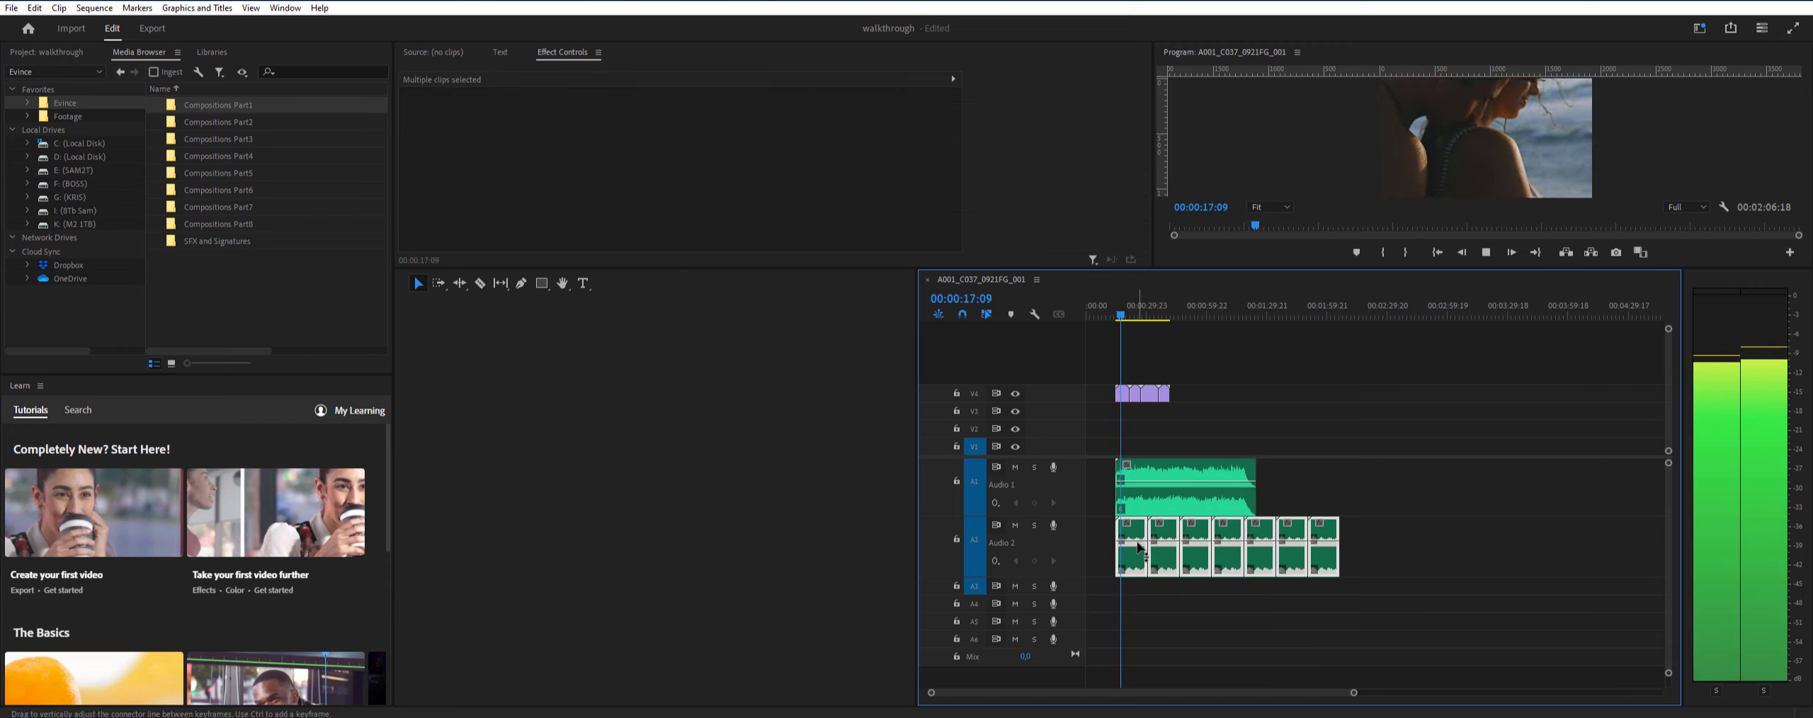
- Raise the volume of the first Orch Texture Loop clip and lower the Bridge 3 Full clip's volume during playback, then stop playback
left_click_drag(1141, 541, 1141, 535)
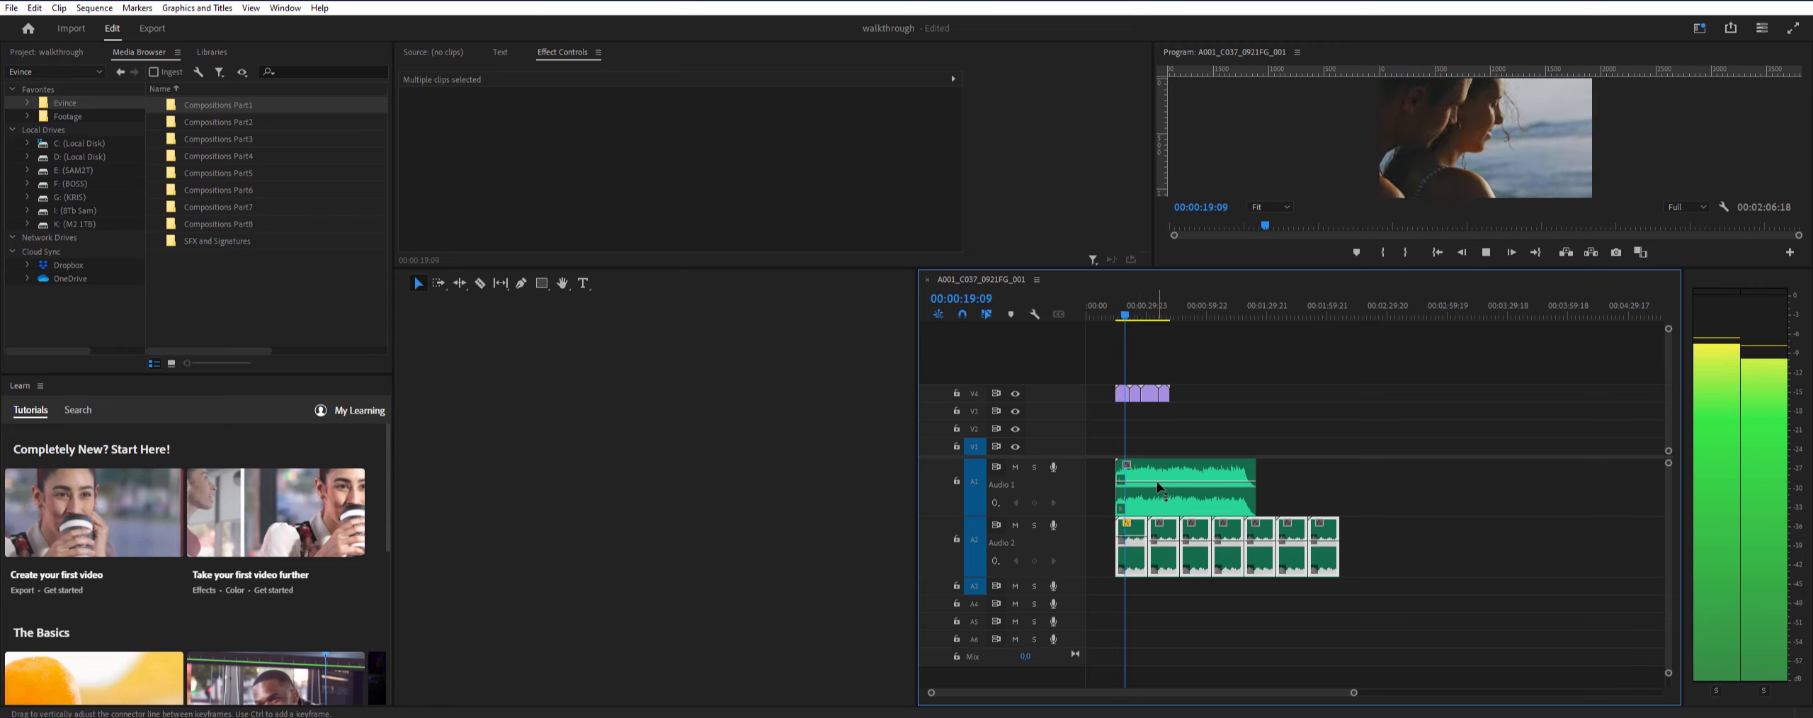
left_click_drag(1157, 481, 1157, 485)
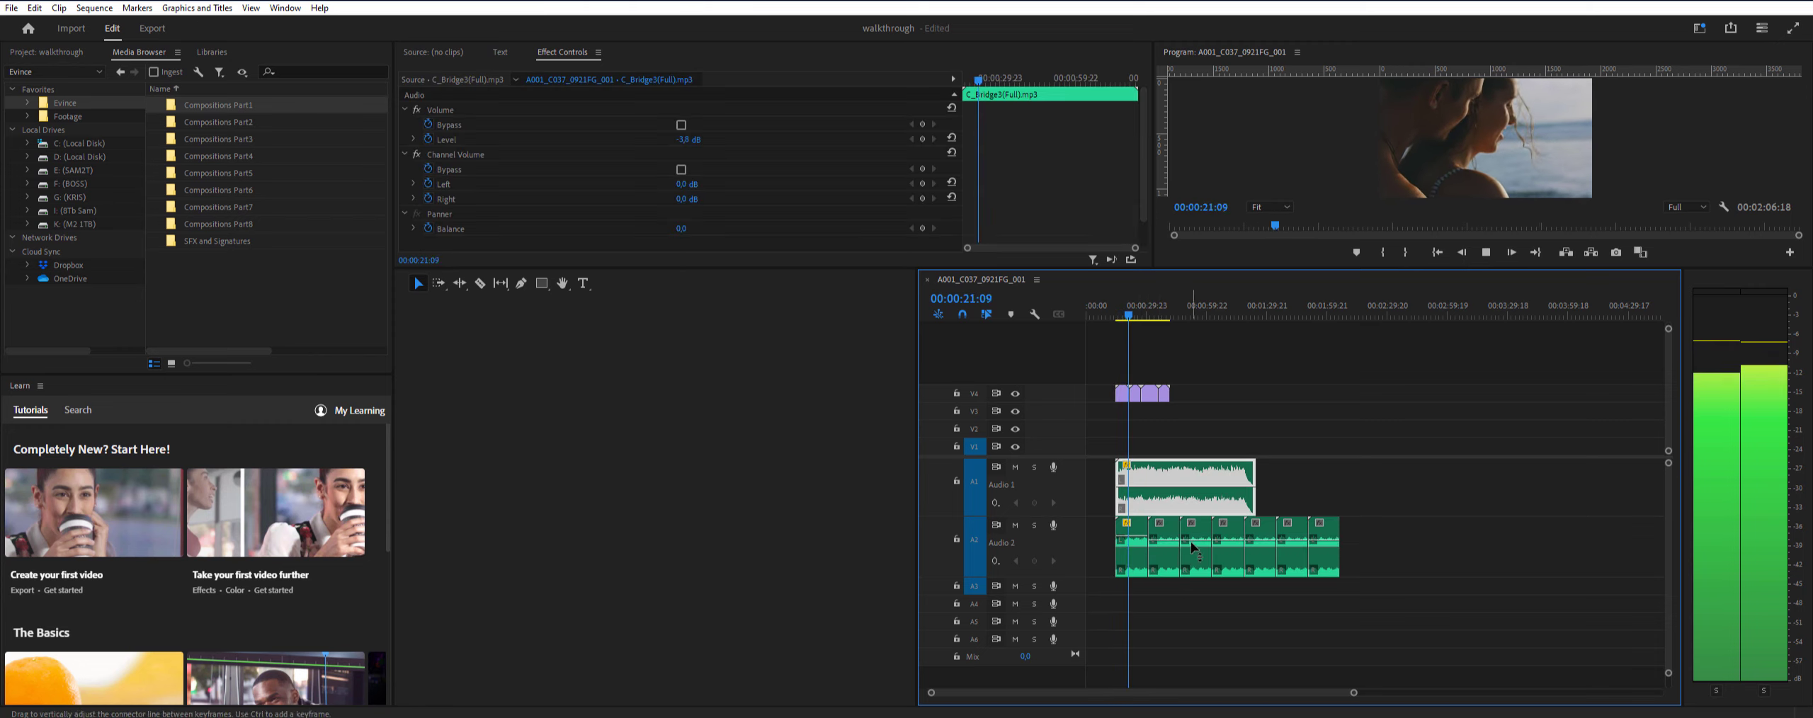
key("space")
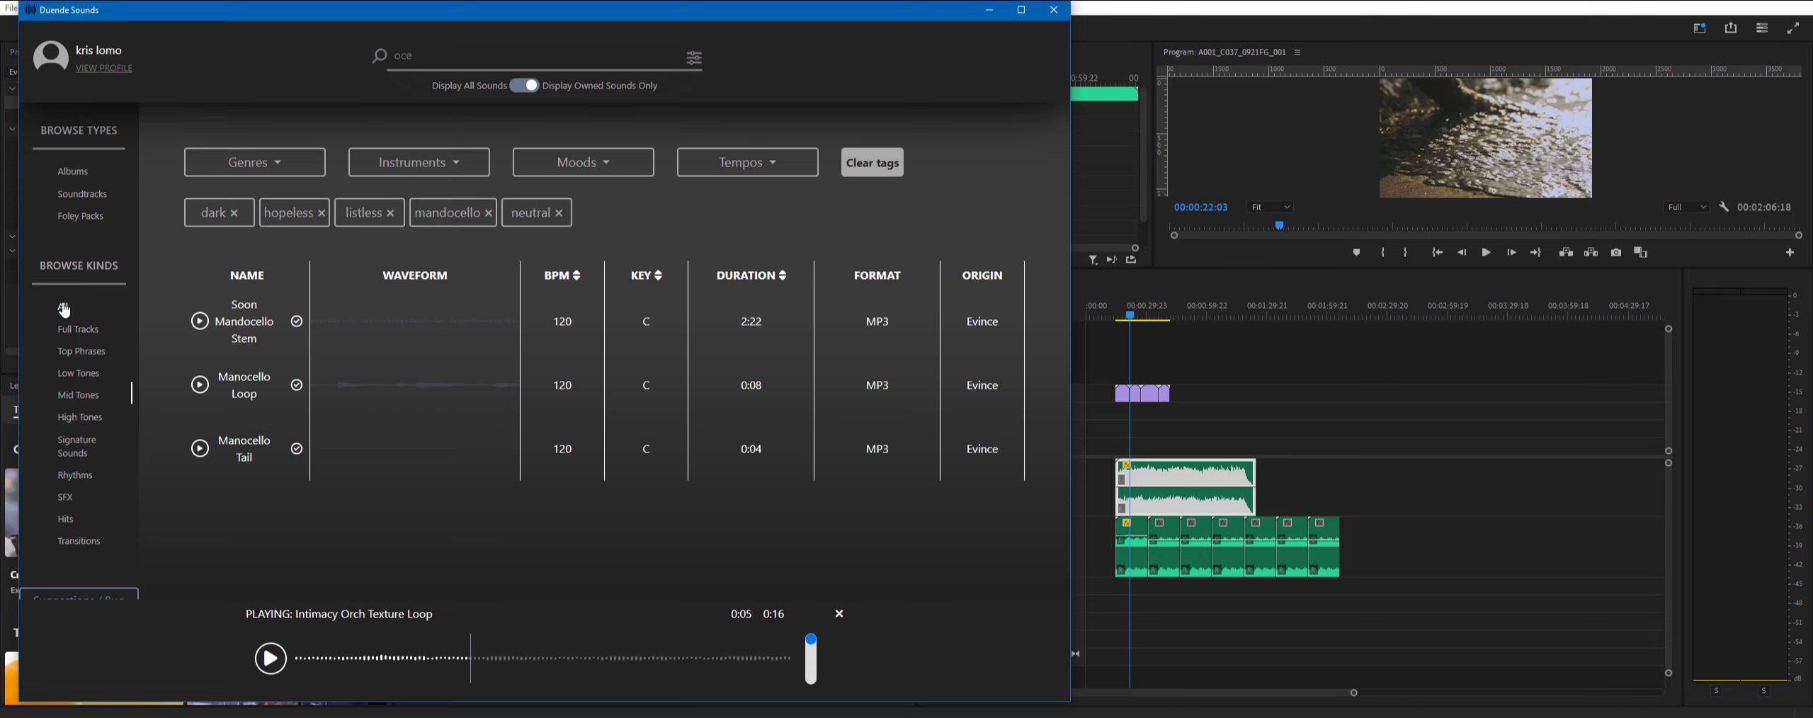
- Search all Duende Sounds for "oce" and place Ocean Vr1 on the Premiere Pro Audio 4 track at the playhead
left_click(63, 307)
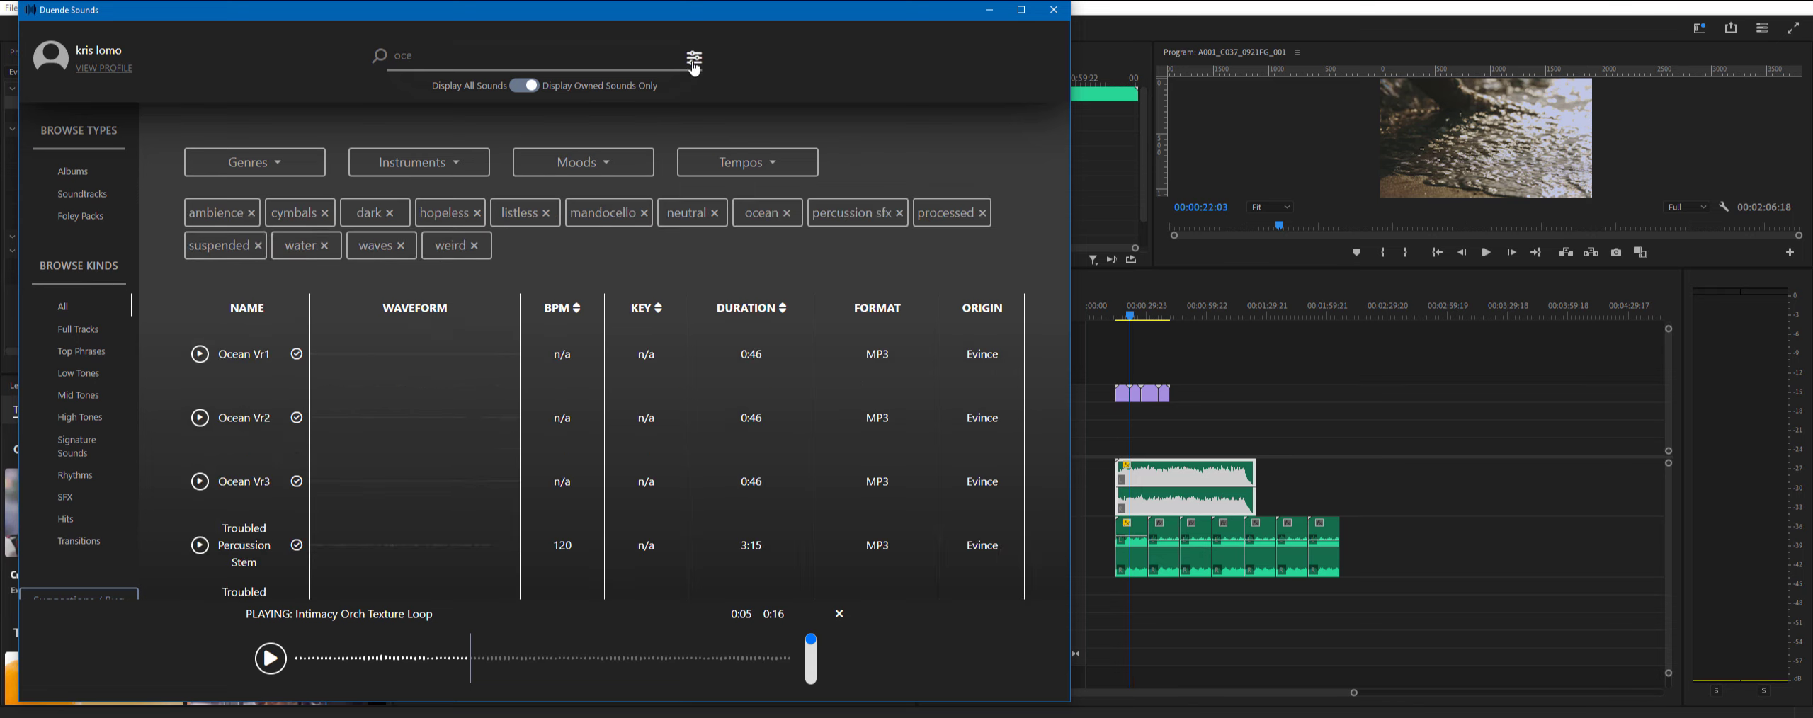
left_click(538, 57)
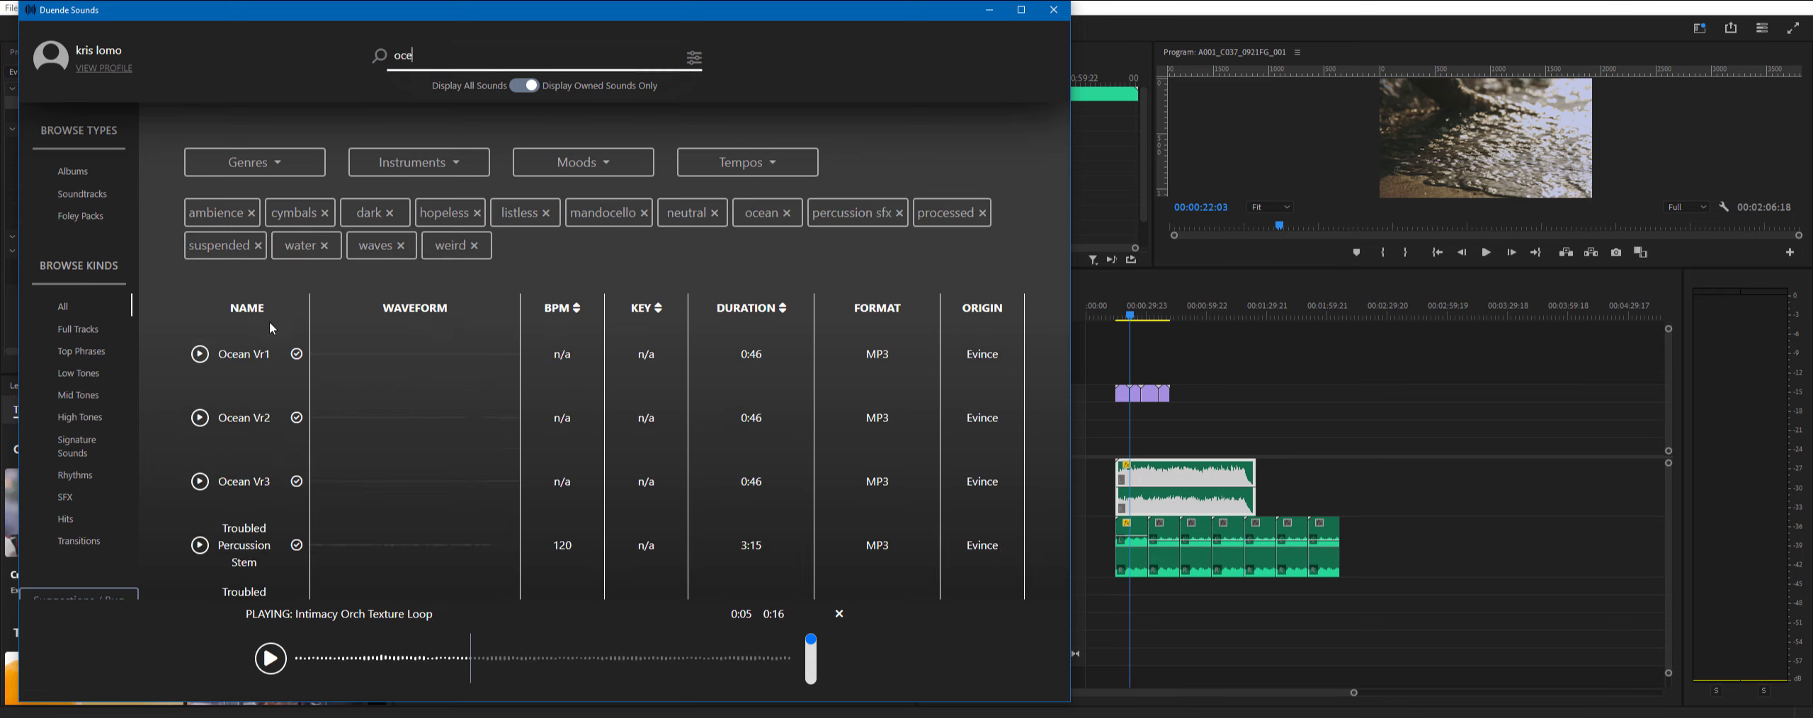
left_click_drag(370, 356, 1131, 602)
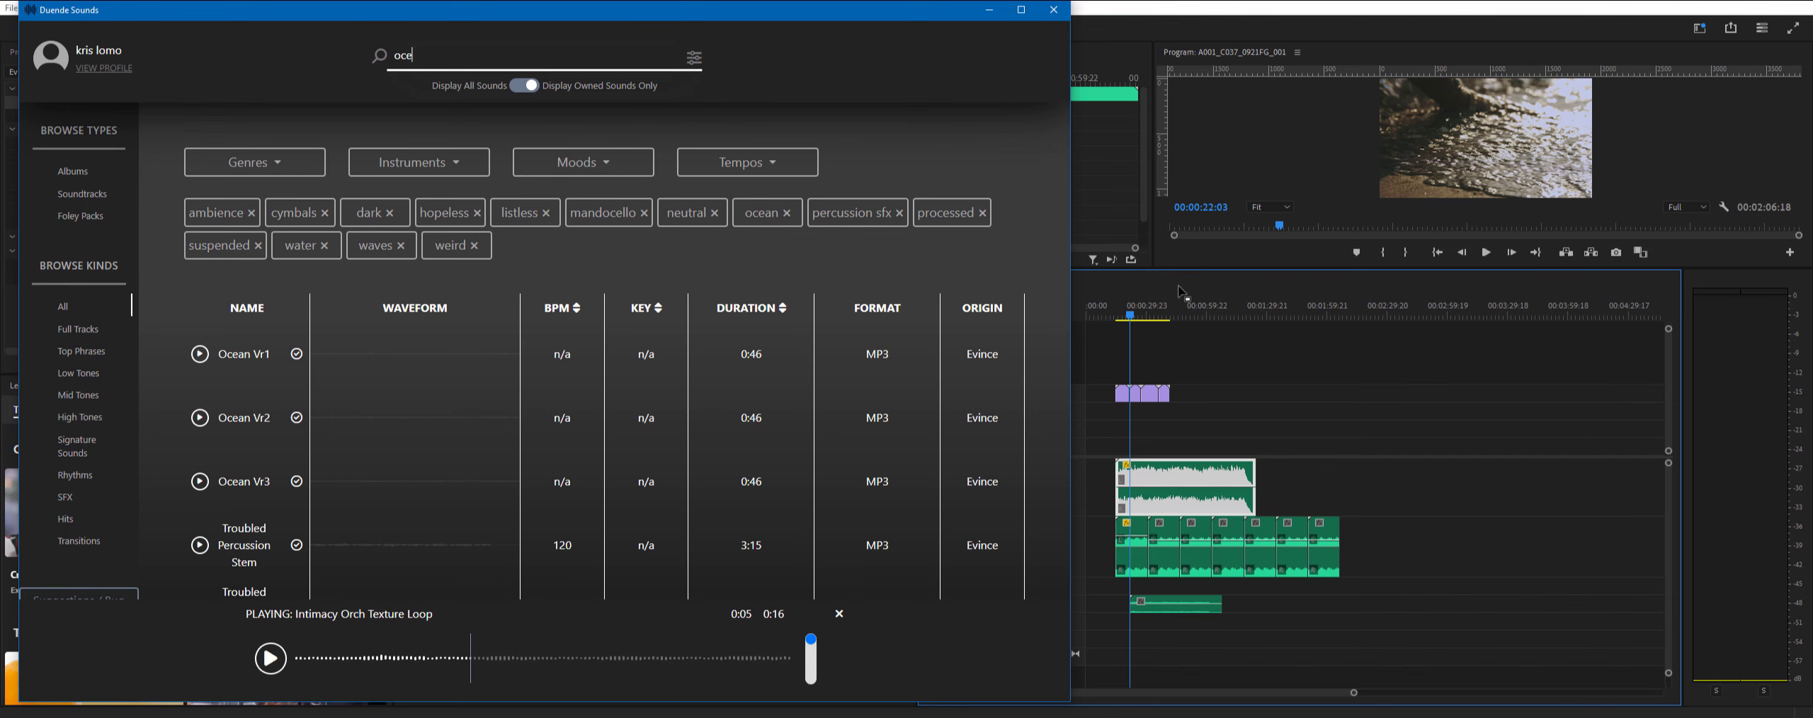
- In Premiere Pro, enlarge the Audio 4 track's height and shift the Ocean Vr1 clip to the playhead at 00:00:22:13
left_click(1130, 320)
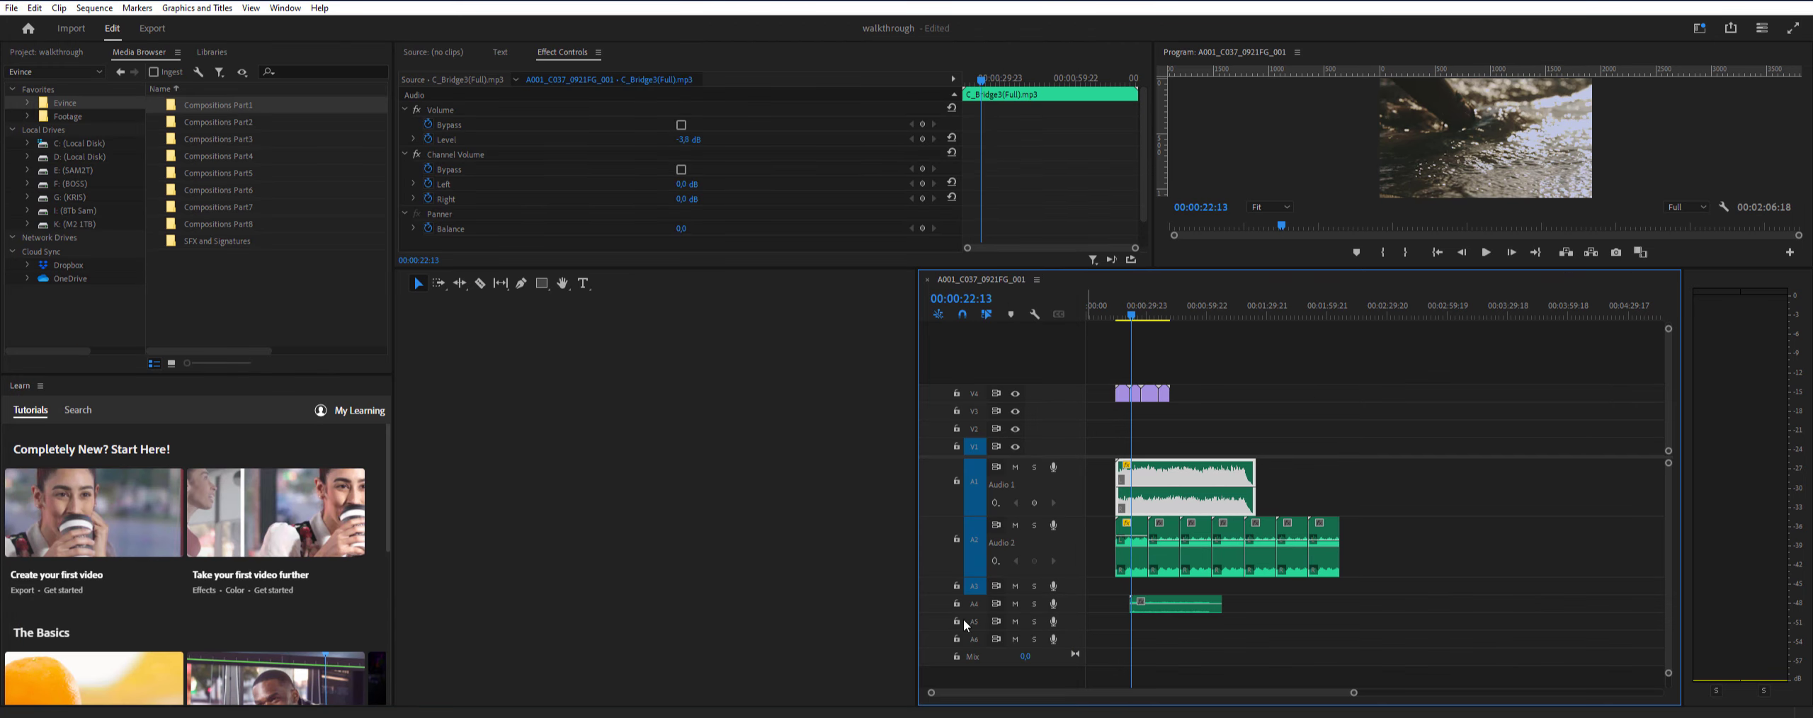
left_click_drag(1354, 694, 1176, 694)
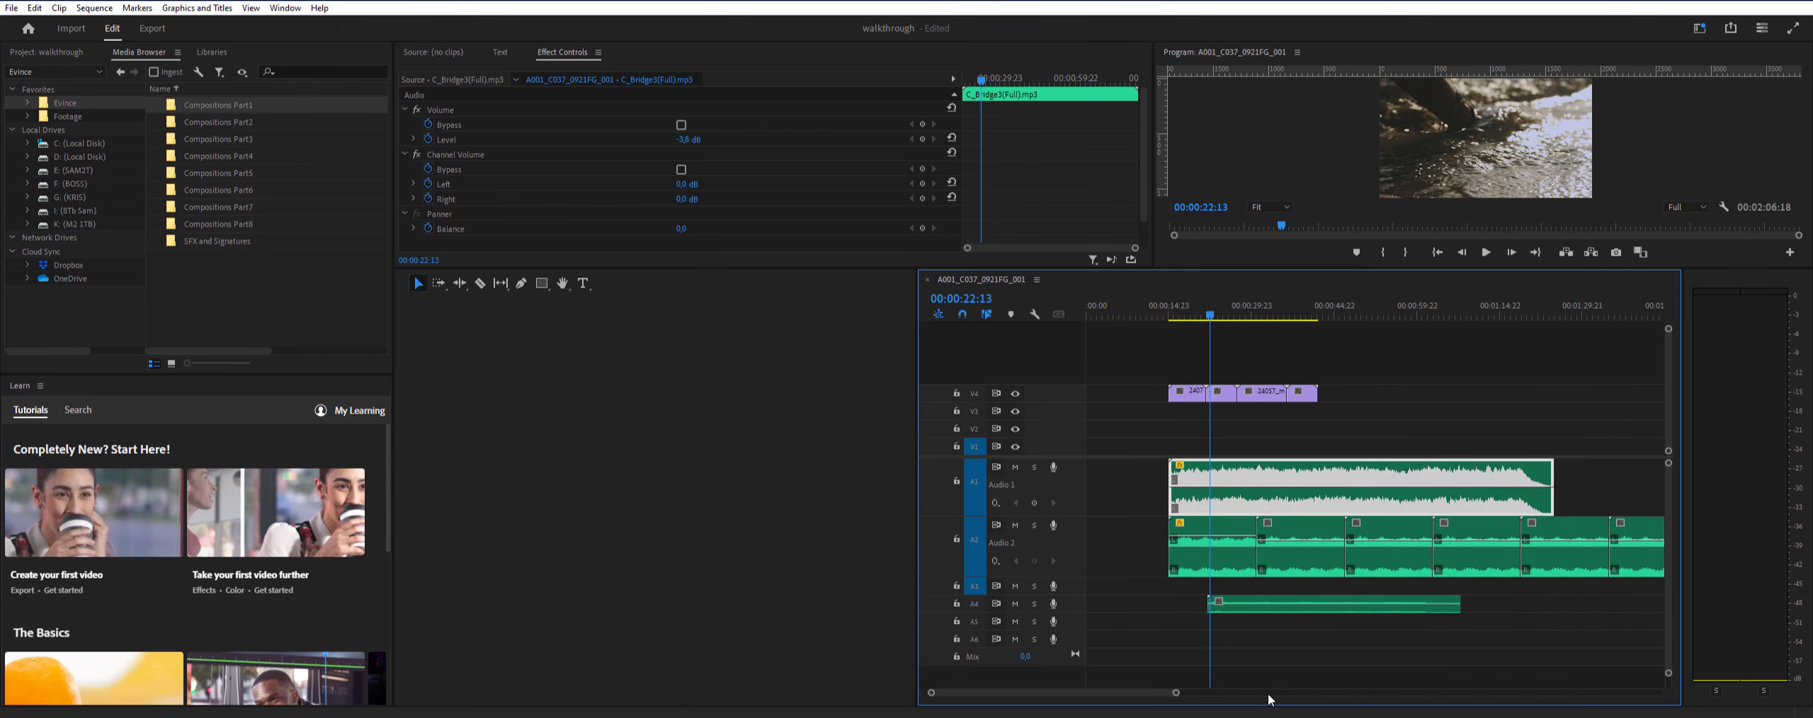
left_click_drag(1065, 612, 1065, 642)
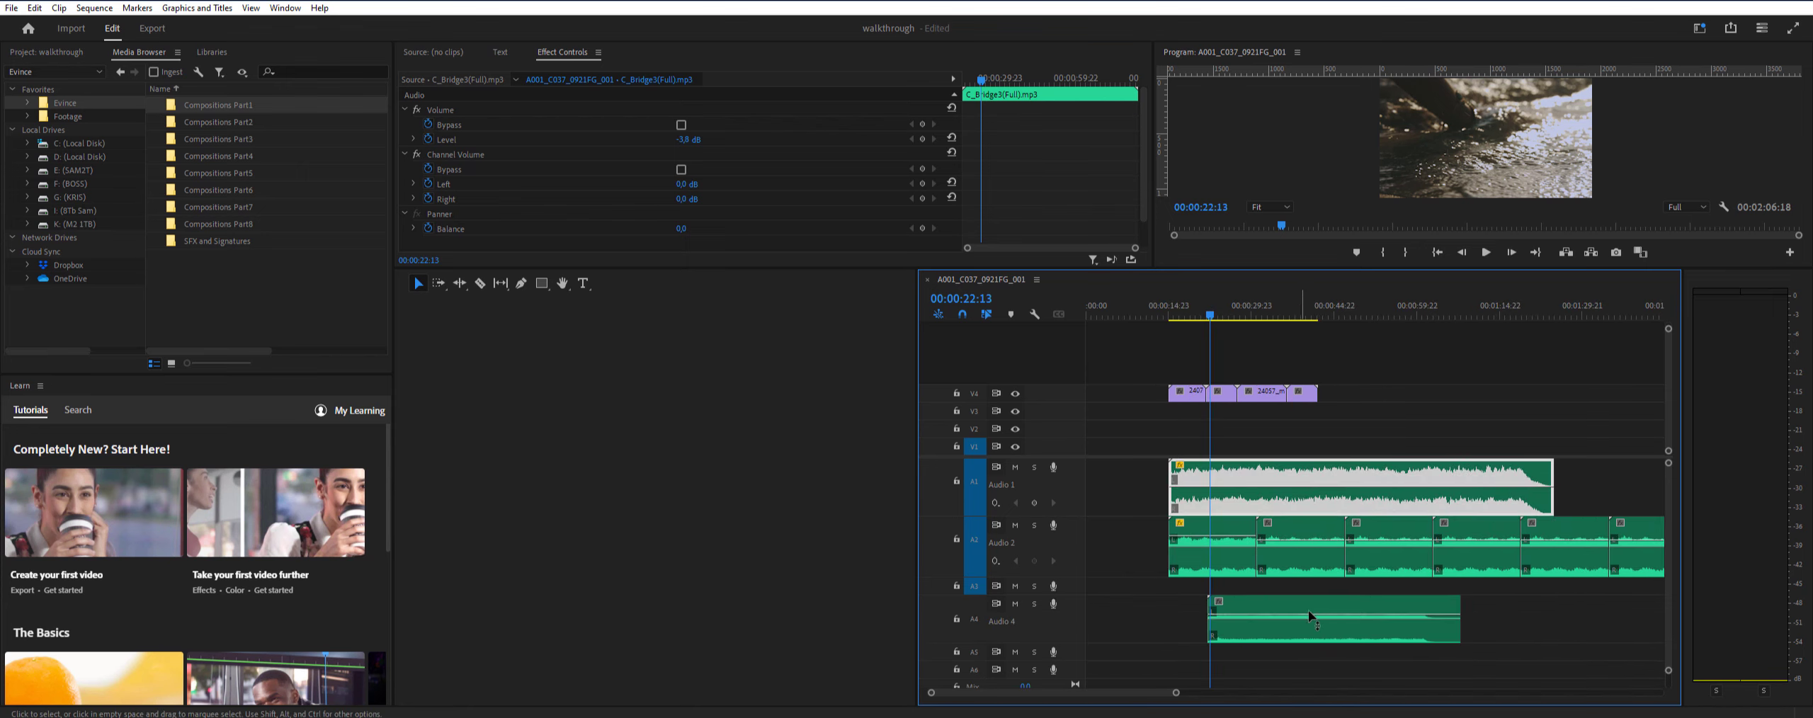
mouse_move(1292, 638)
left_mouse_down()
mouse_move(1321, 637)
mouse_move(1296, 638)
left_mouse_up()
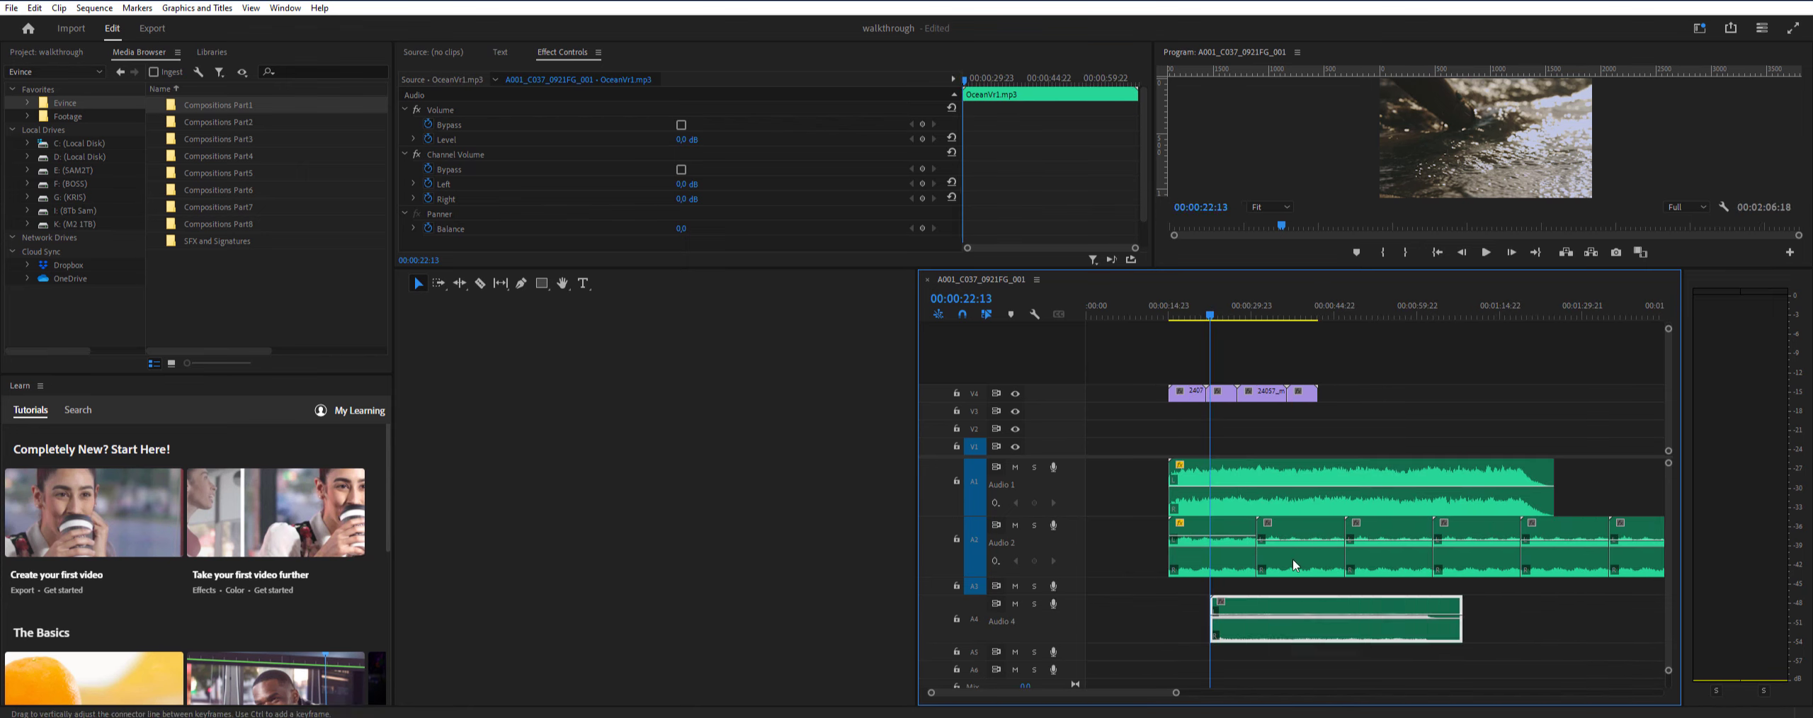
- Raise the Ocean Vr1 clip's level to 5.3 dB, trim its end much shorter and play the sequence from 00:00:21:22
left_click_drag(1222, 316, 1206, 317)
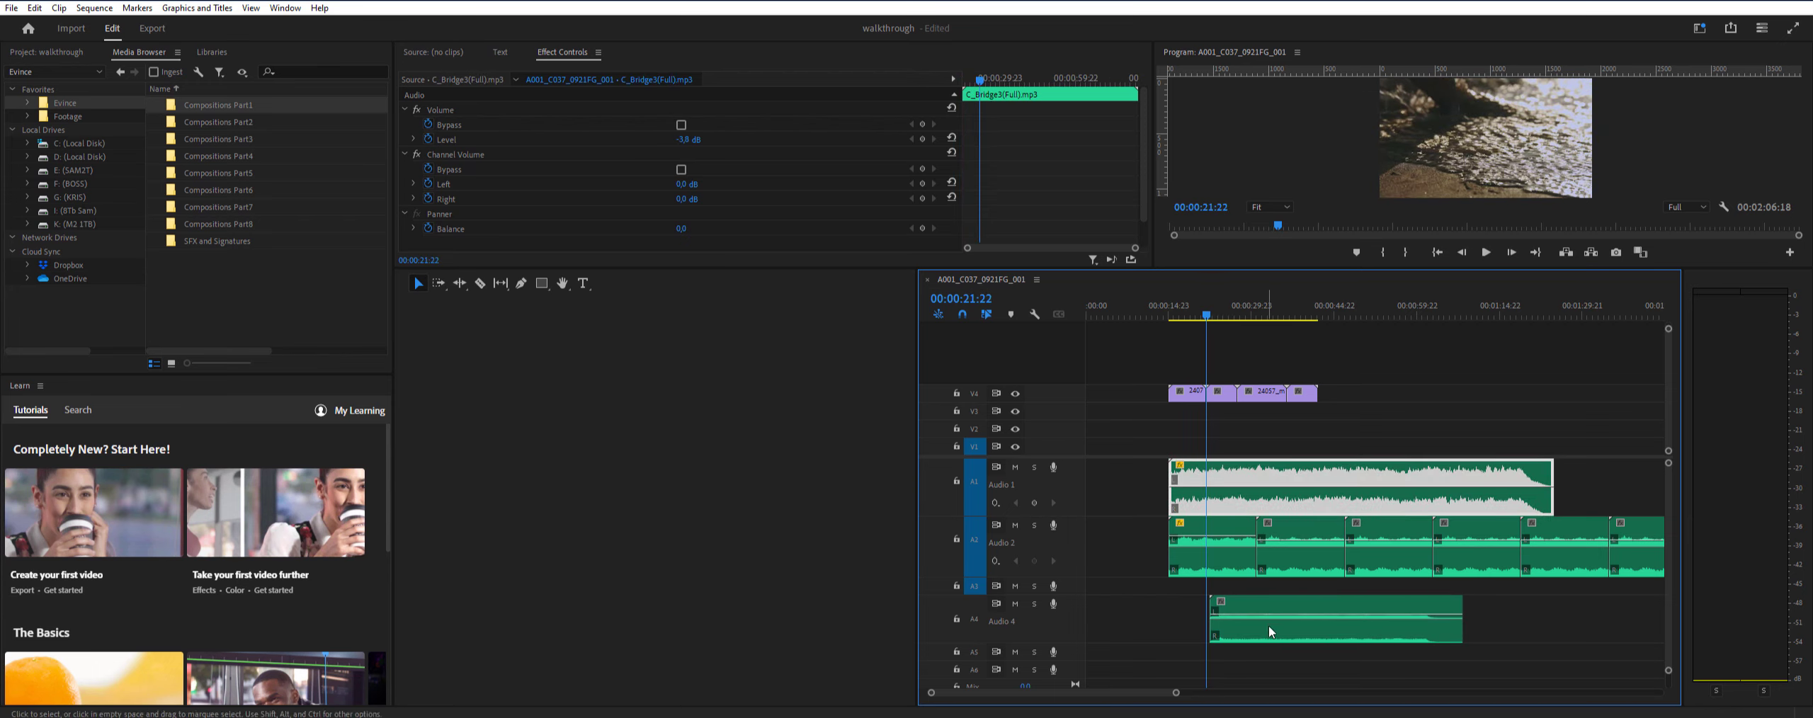
left_click_drag(1272, 632, 1269, 611)
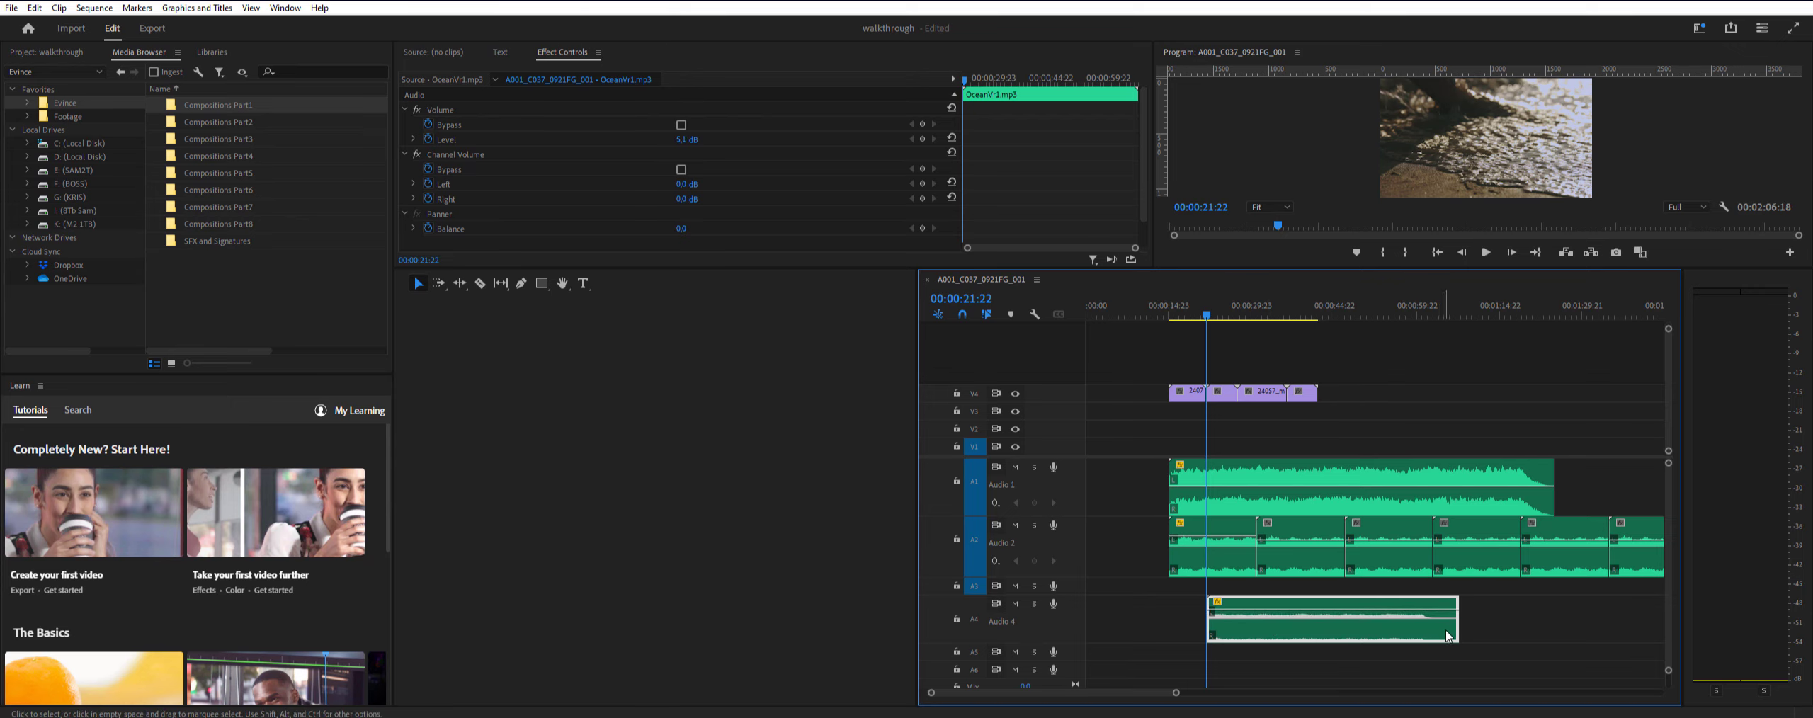
left_click_drag(1450, 626, 1255, 626)
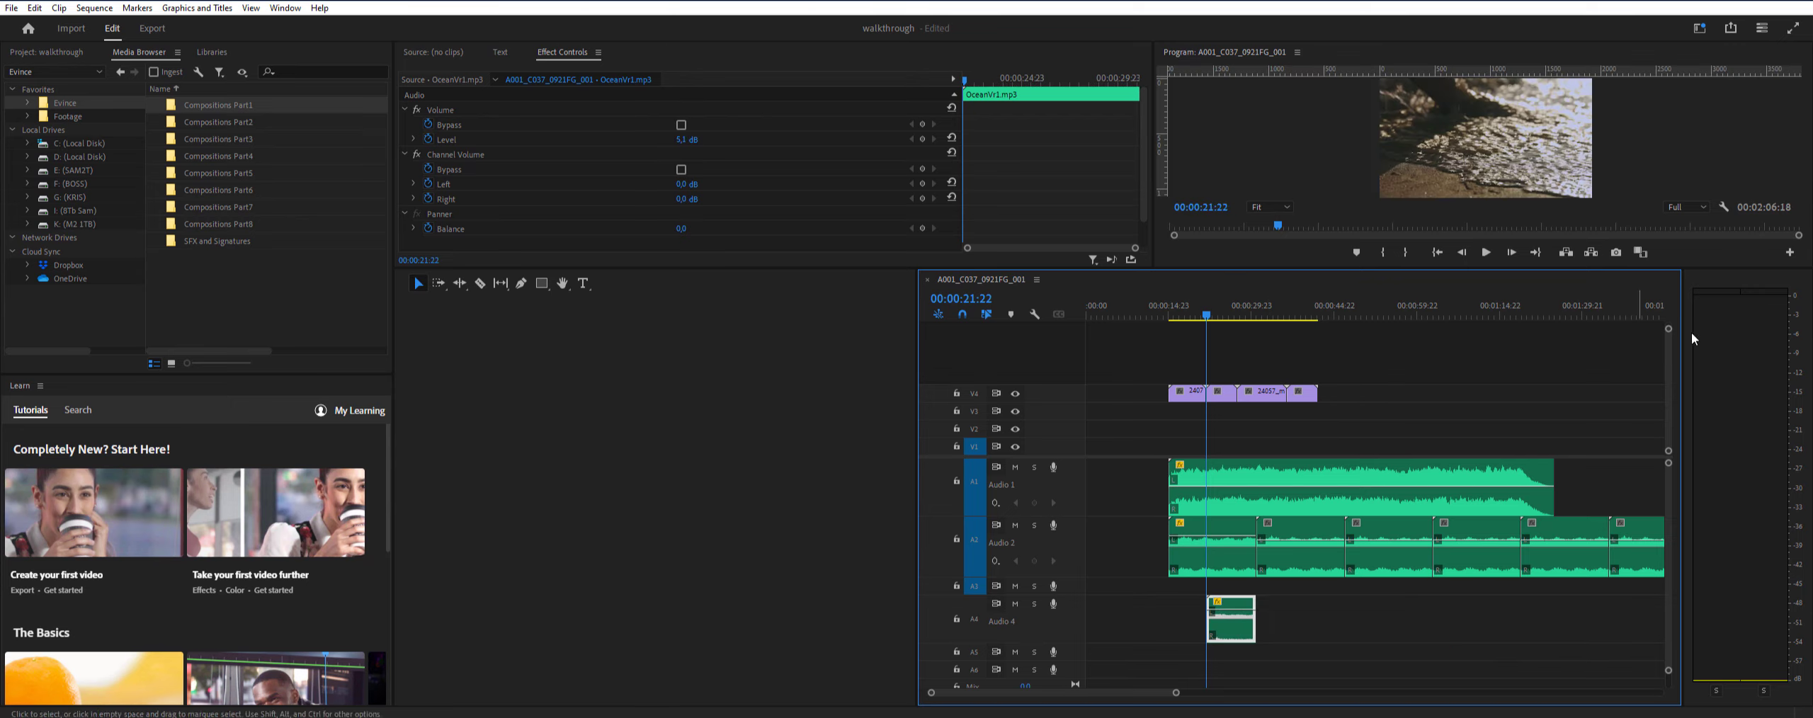
left_click(1485, 254)
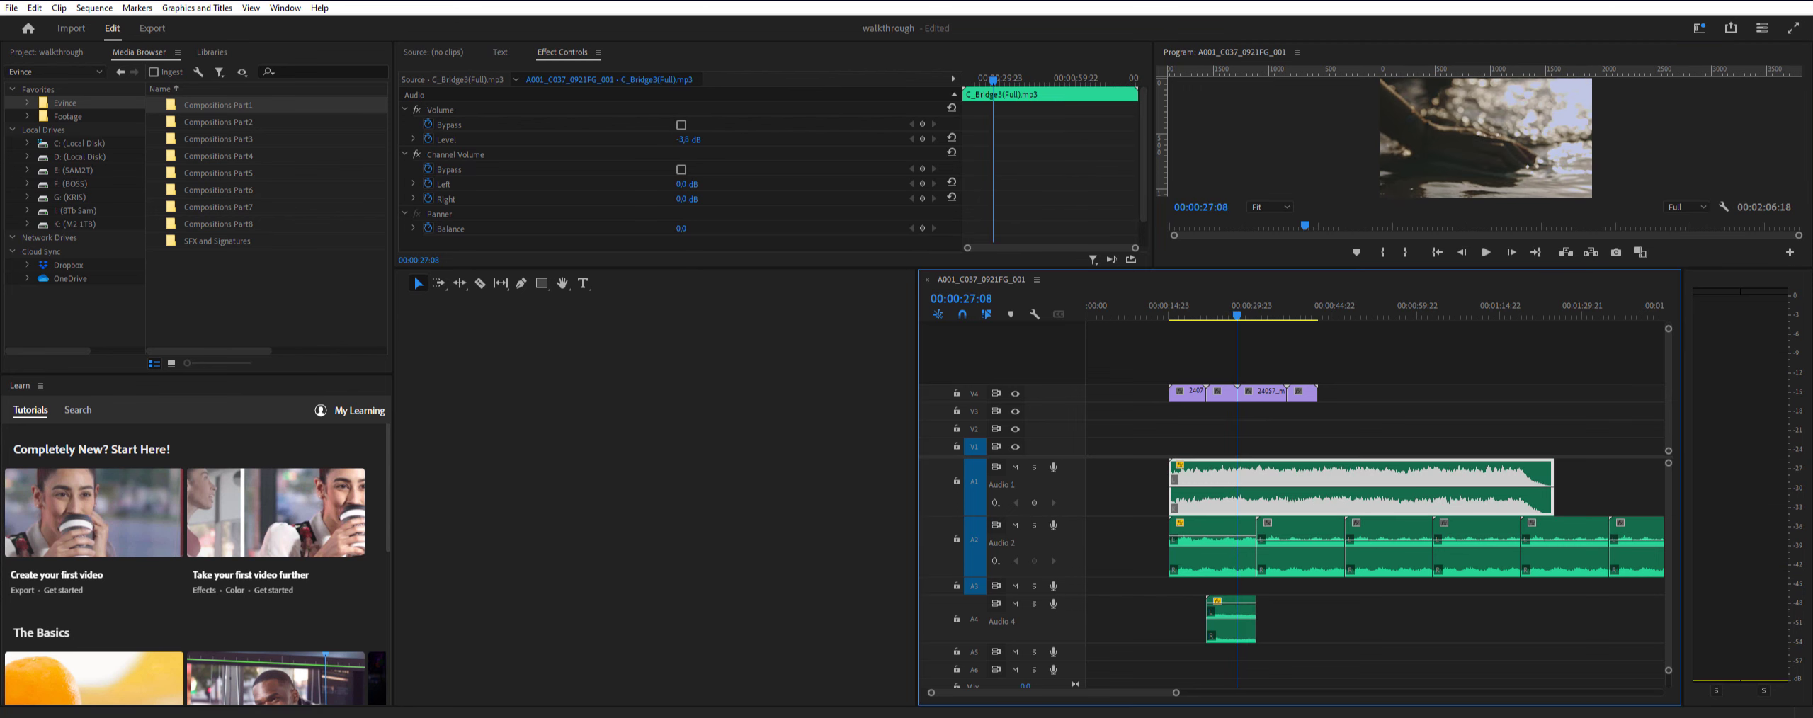
- Switch to Duende Sounds, clear the keyword search, preview Distant World Moment 2 and browse the owned Signature Sounds
key("alt+Tab")
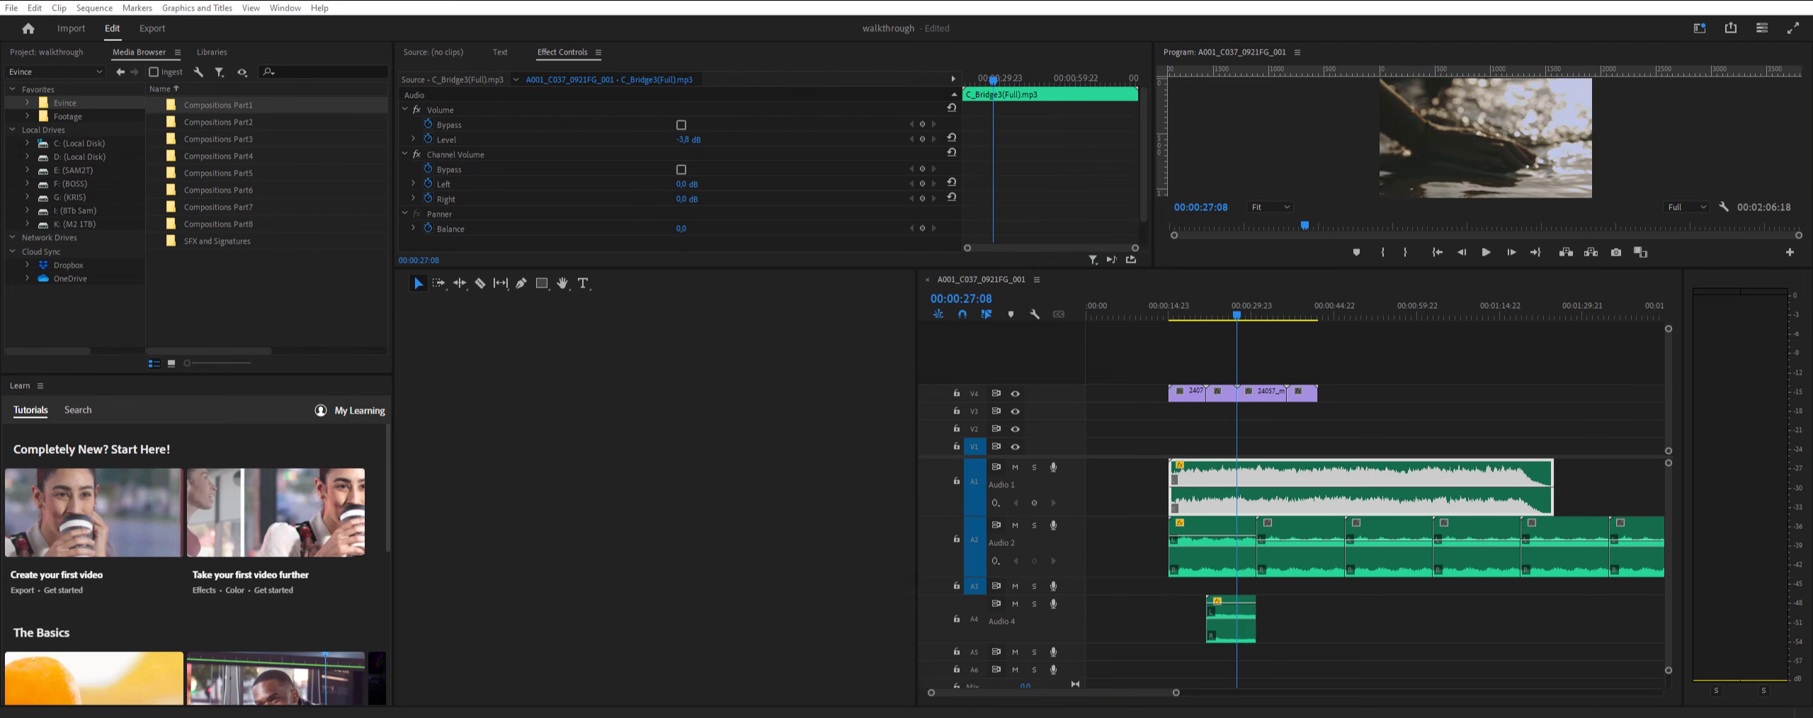
left_click(70, 457)
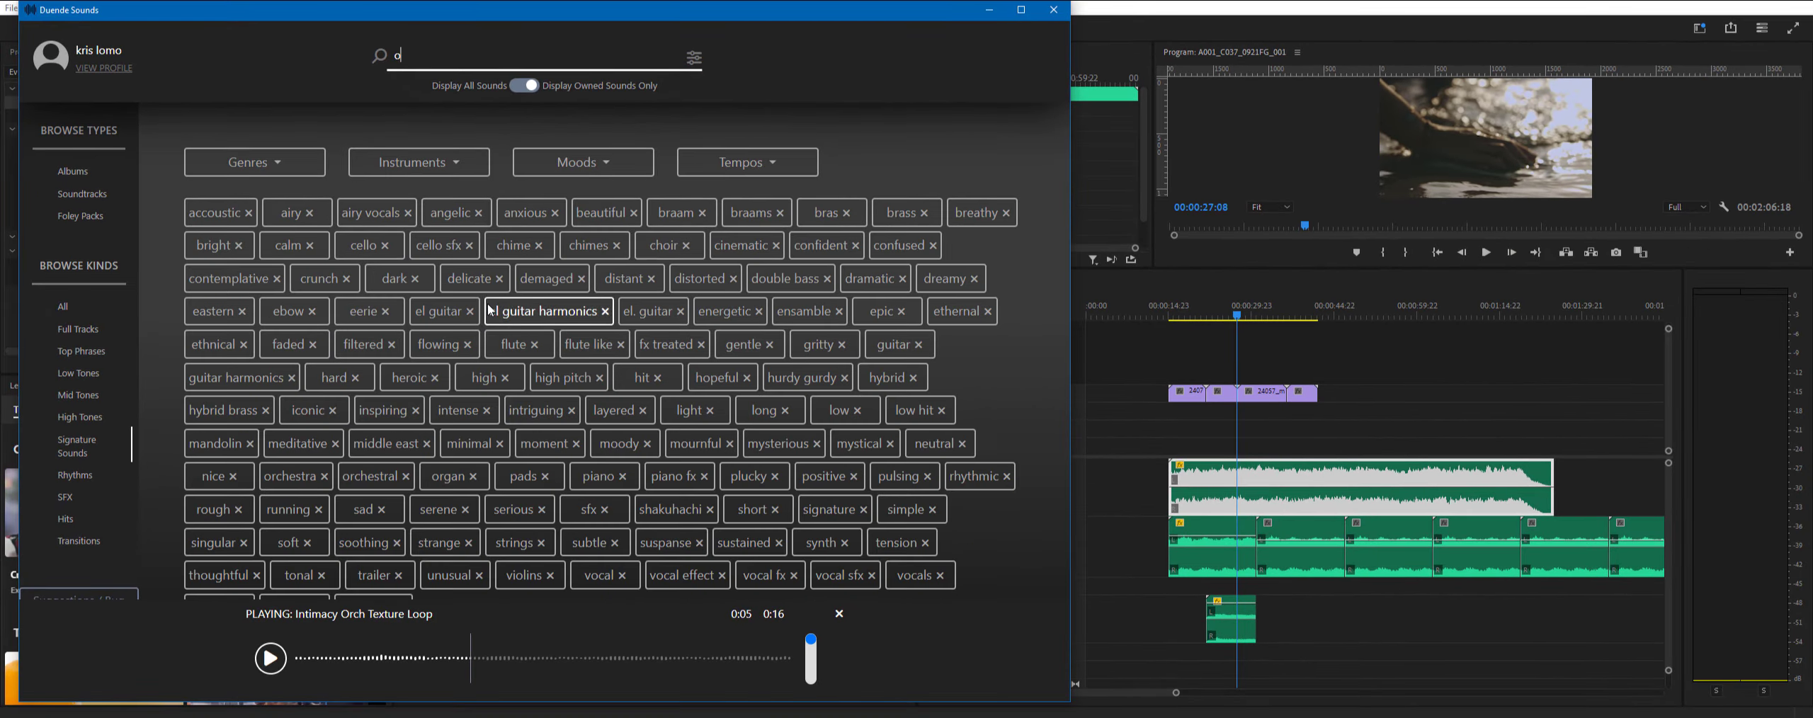
key("BackSpace")
scroll(592, 463, "down", 5)
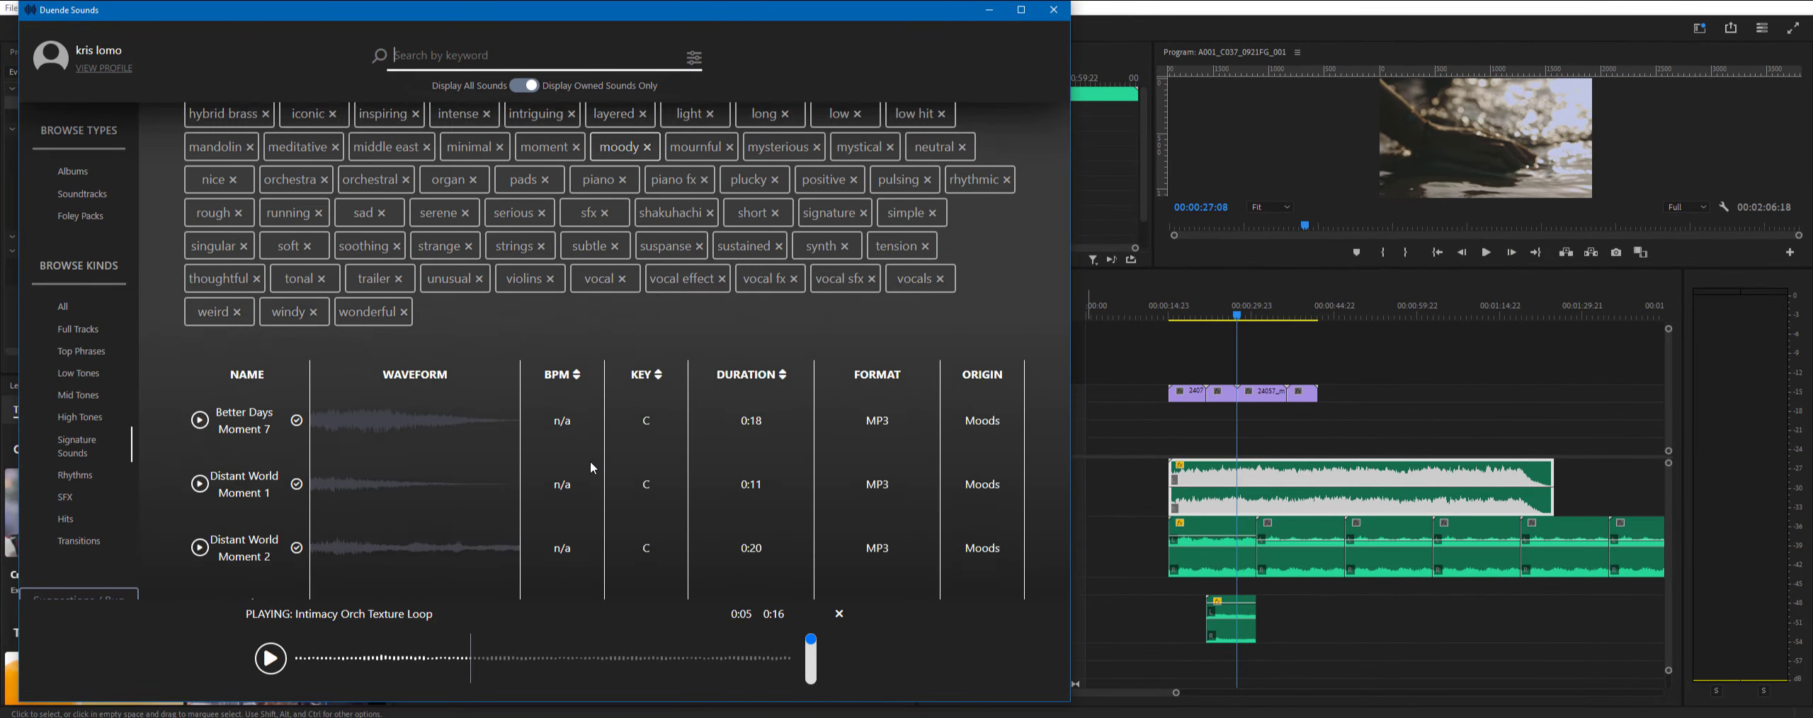
left_click(201, 496)
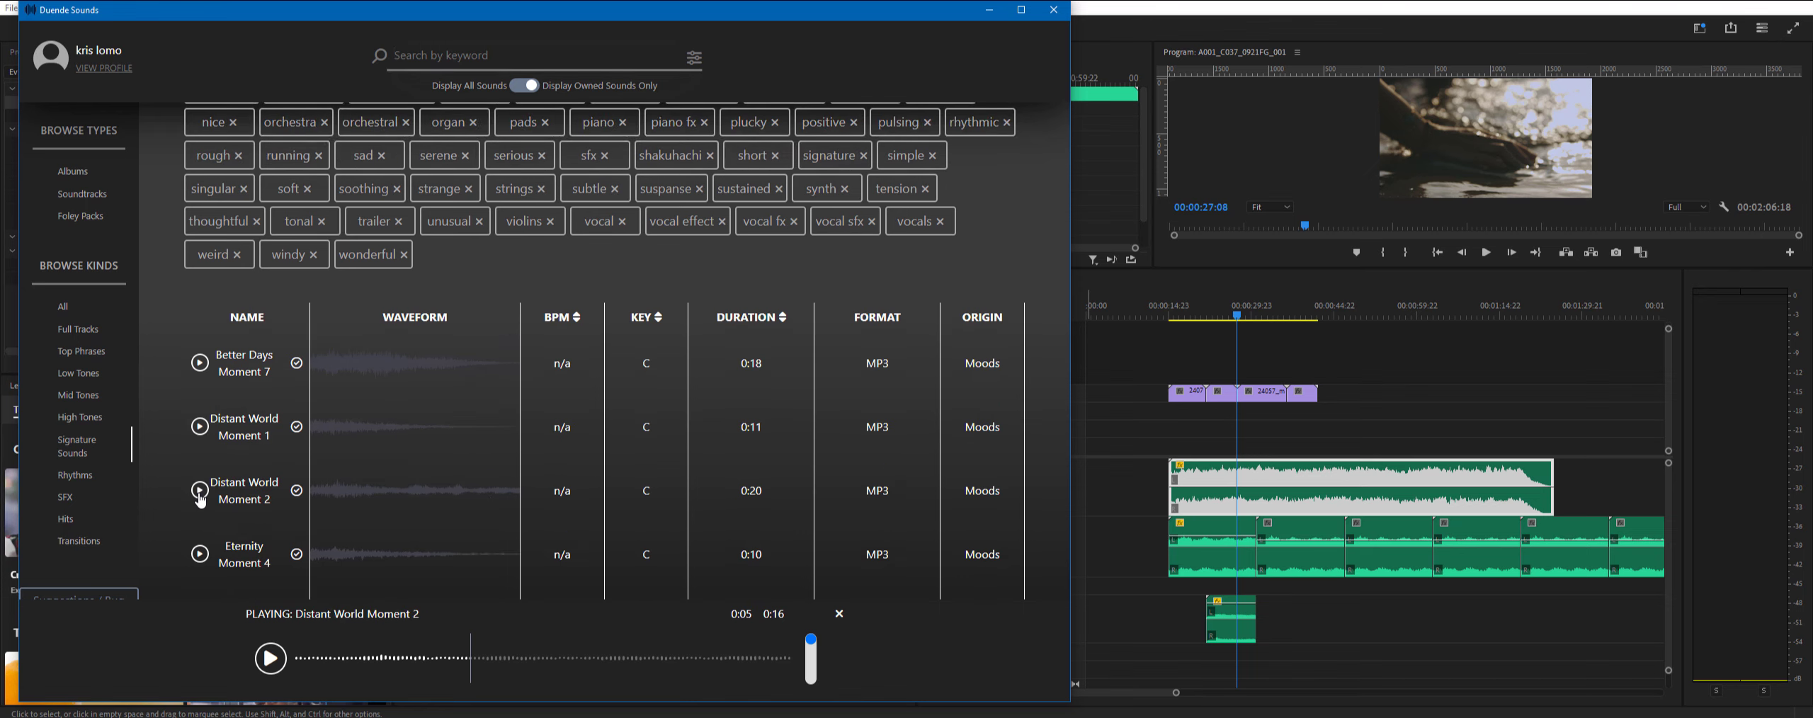
left_click(447, 666)
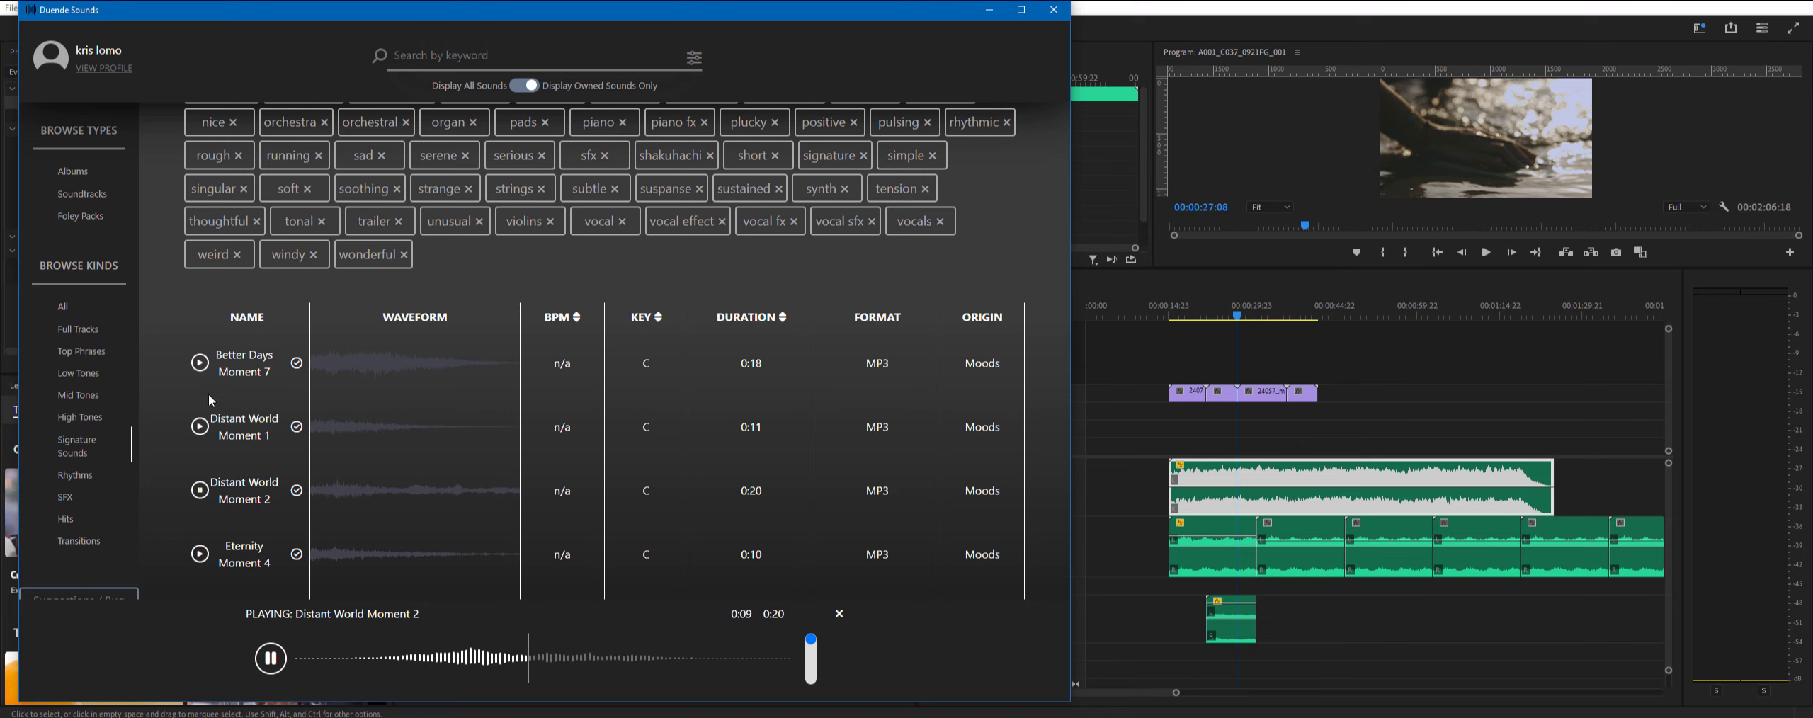
scroll(347, 446, "down", 5)
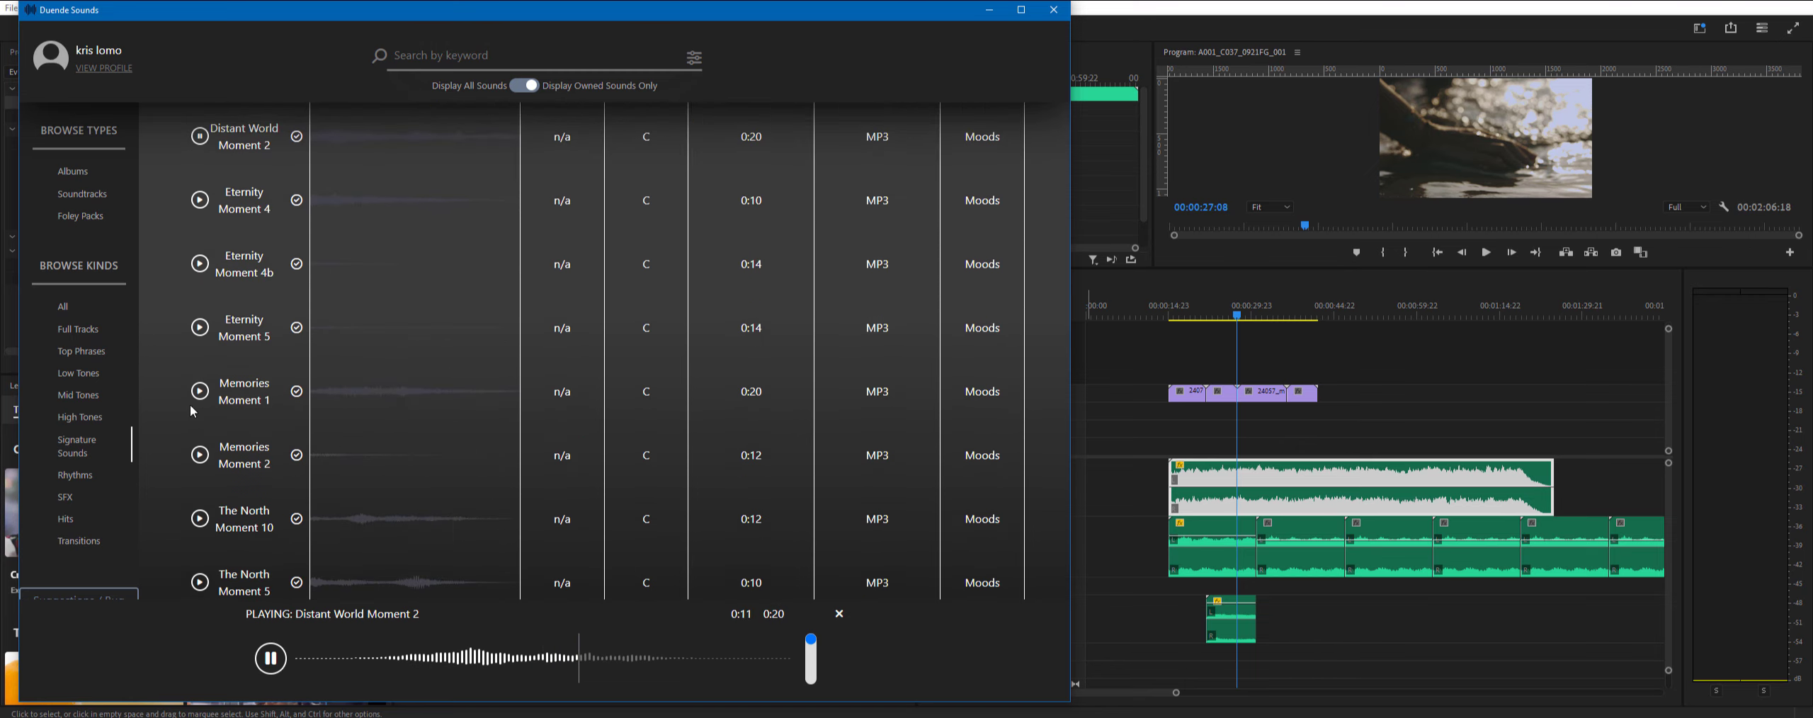
- Preview Memories Moment 1, place it on the Premiere Pro Audio 5 track and shift the clip earlier in the sequence
left_click(201, 391)
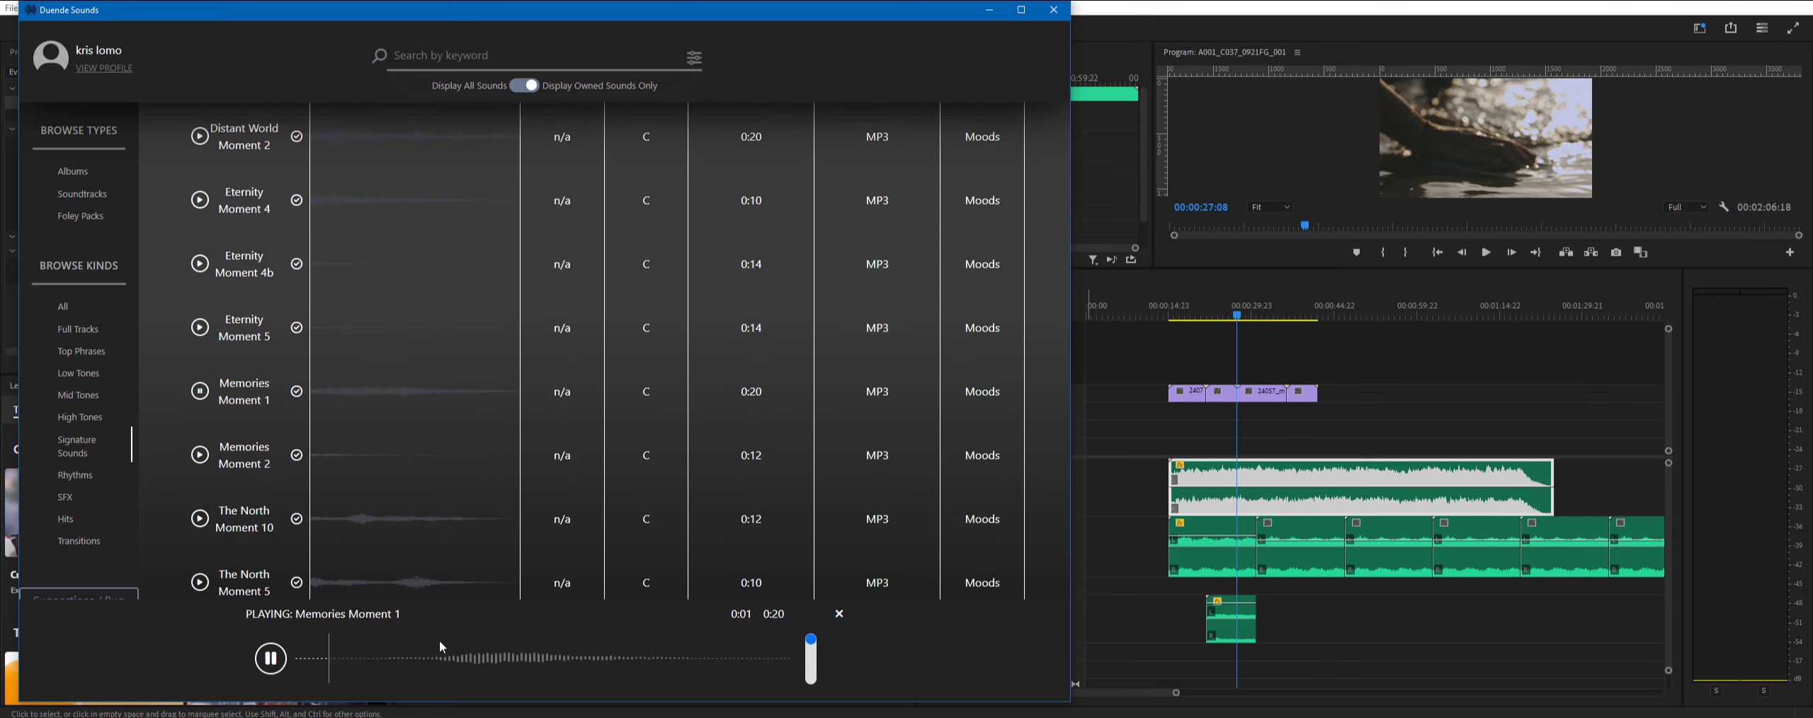
left_click(199, 391)
left_click_drag(348, 386, 1230, 653)
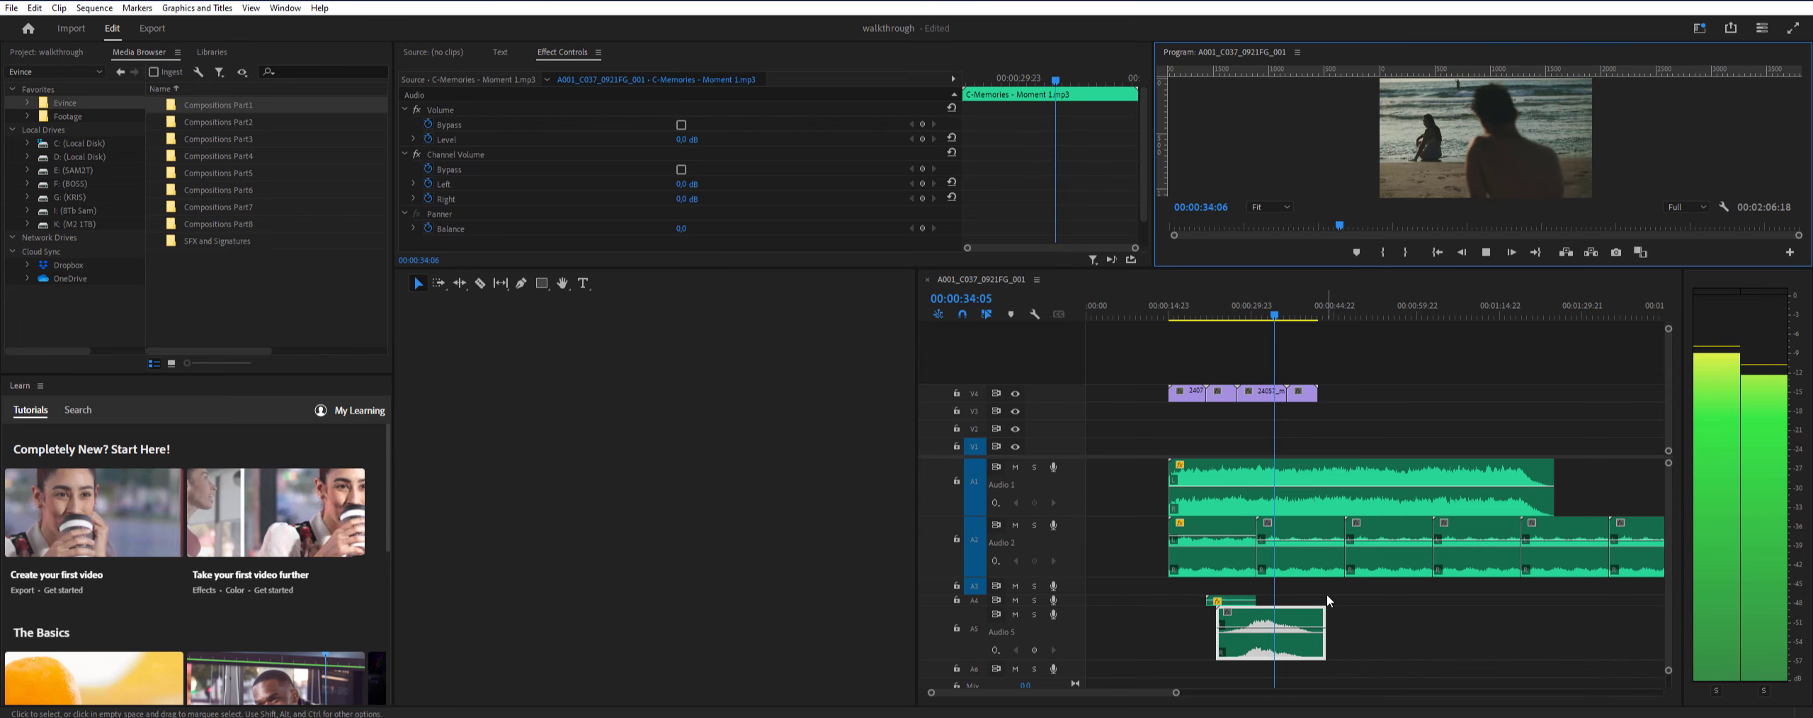
left_click_drag(1311, 650, 1288, 651)
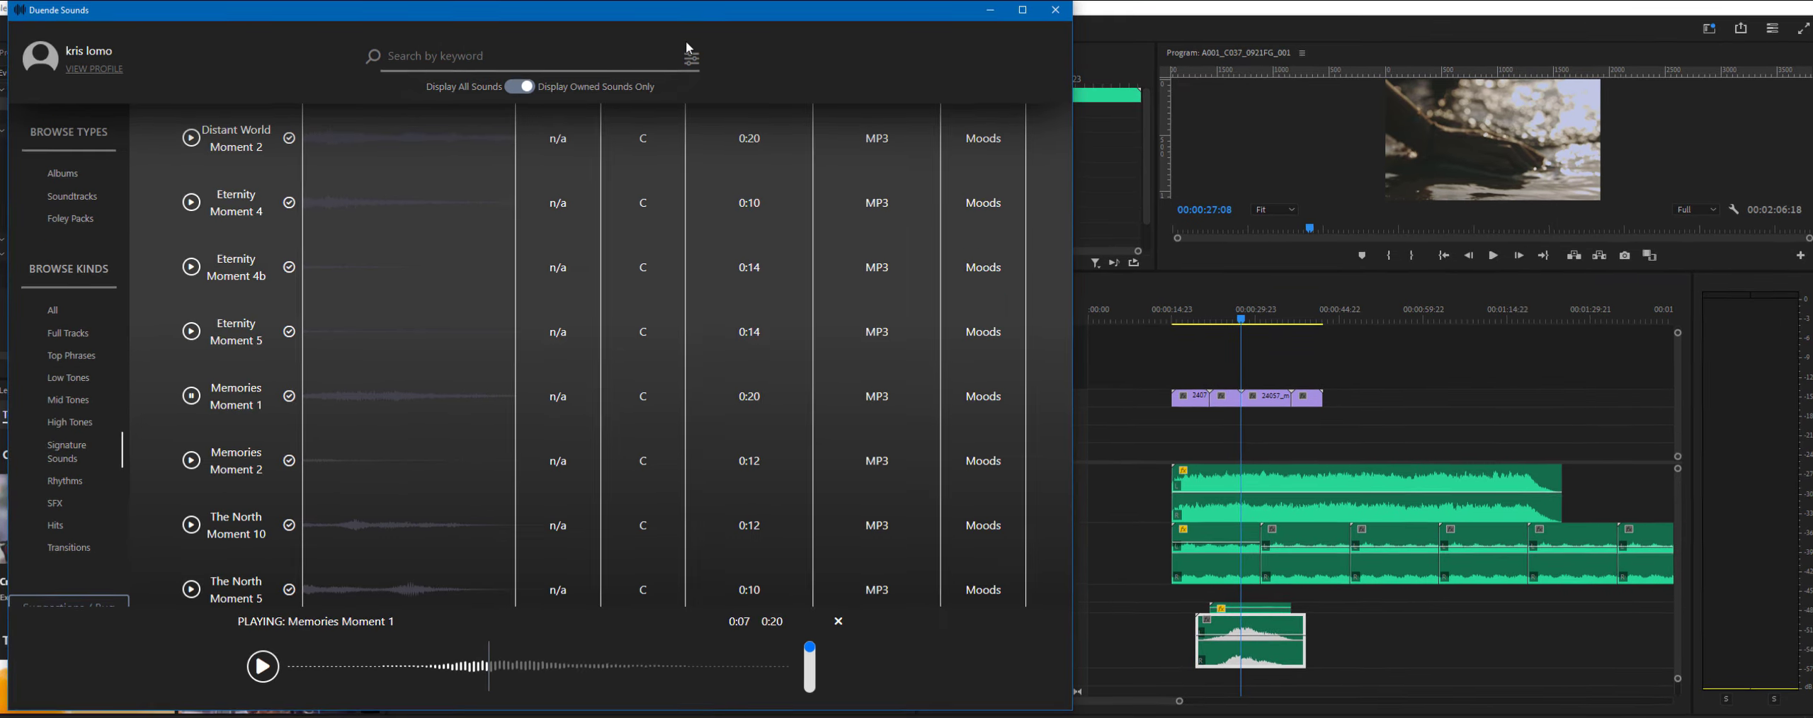
- Filter the Signature Sounds in Duende Sounds to those that work on C
left_click(693, 57)
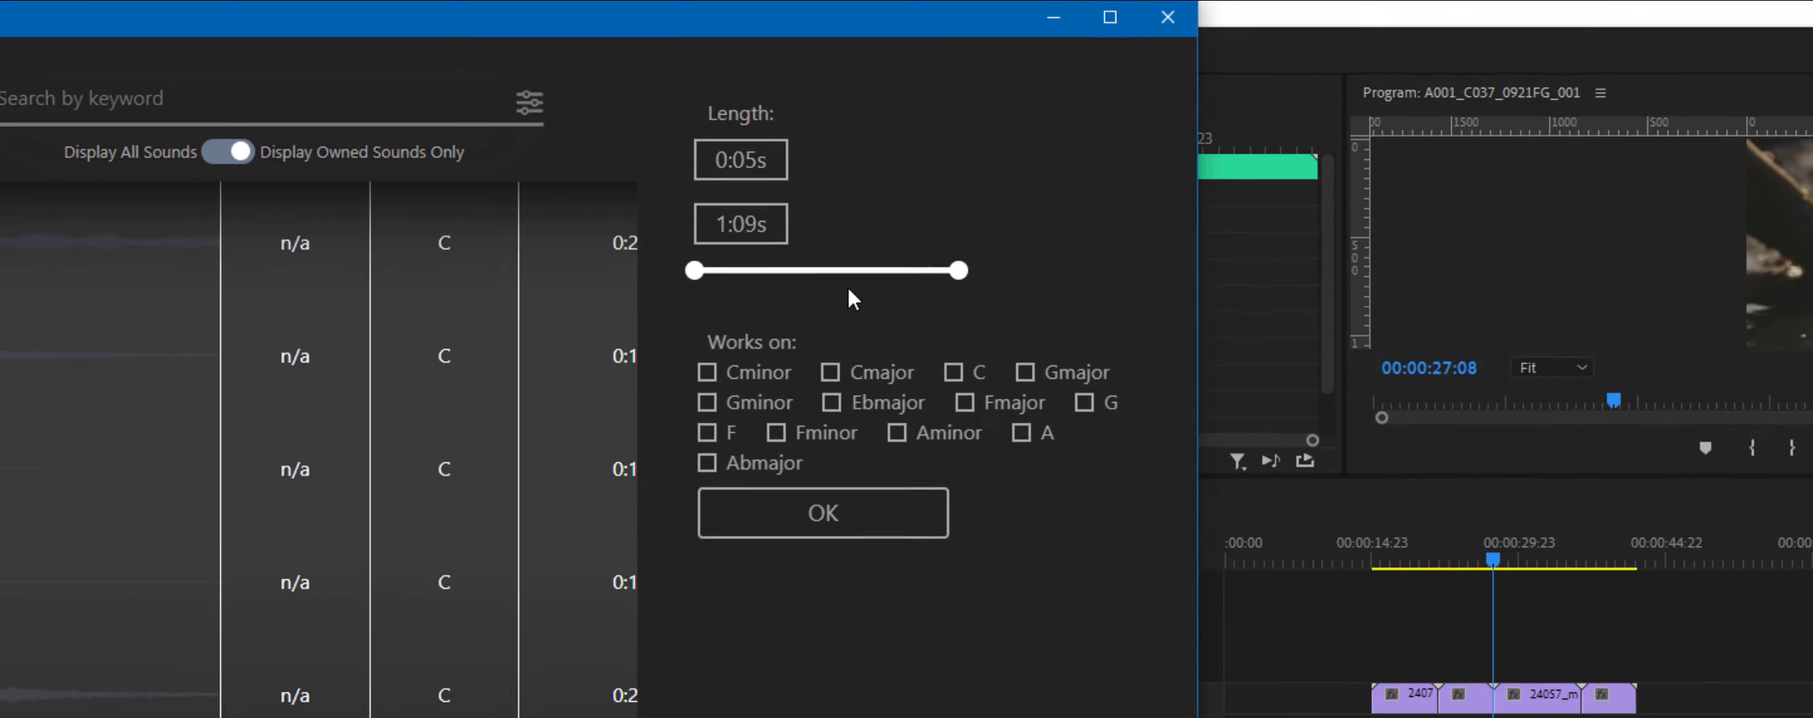
left_click(949, 336)
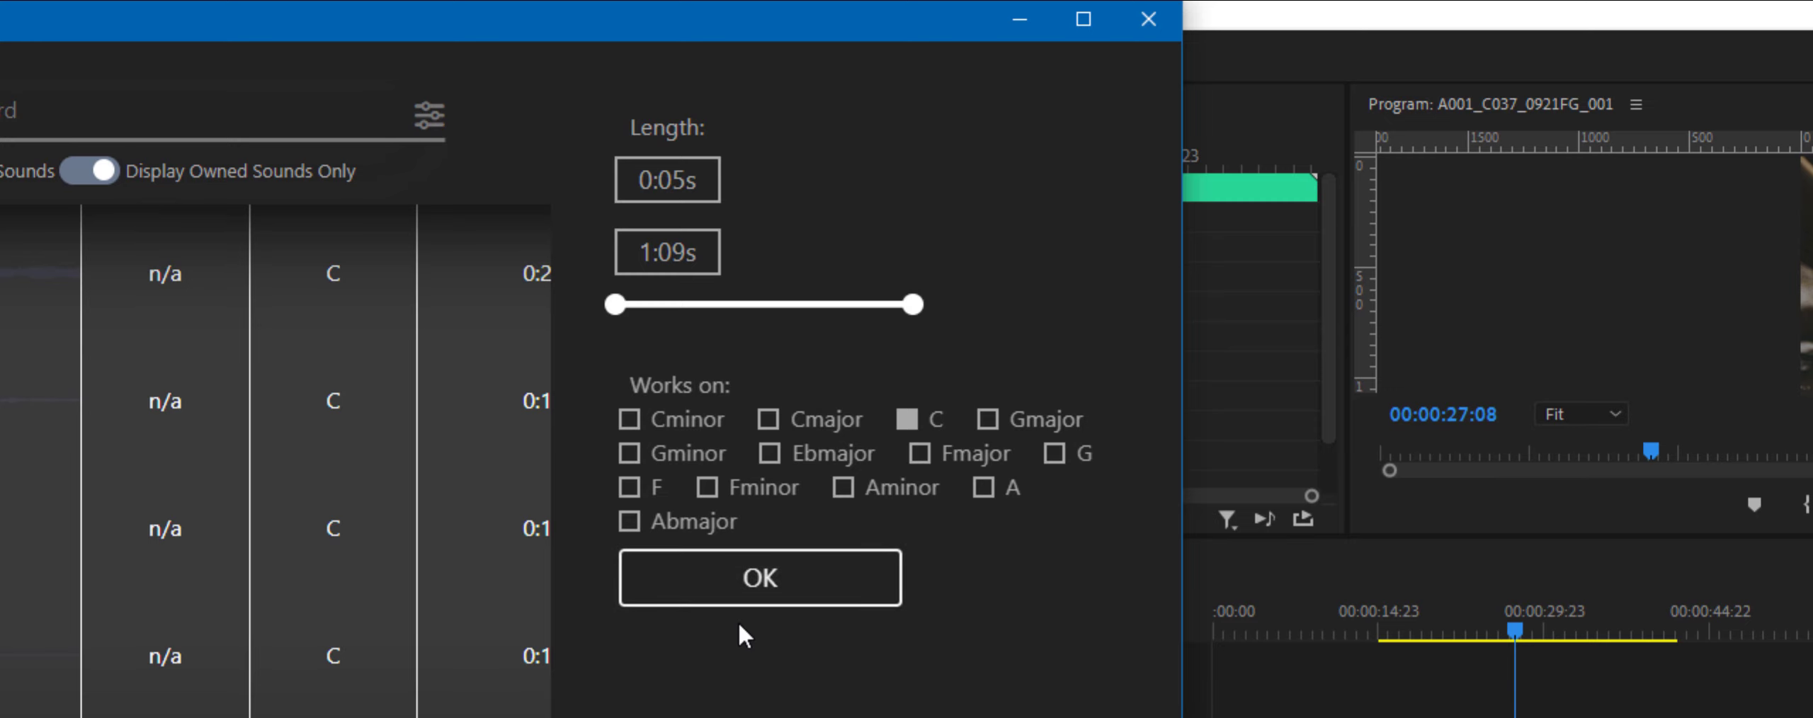
left_click(764, 596)
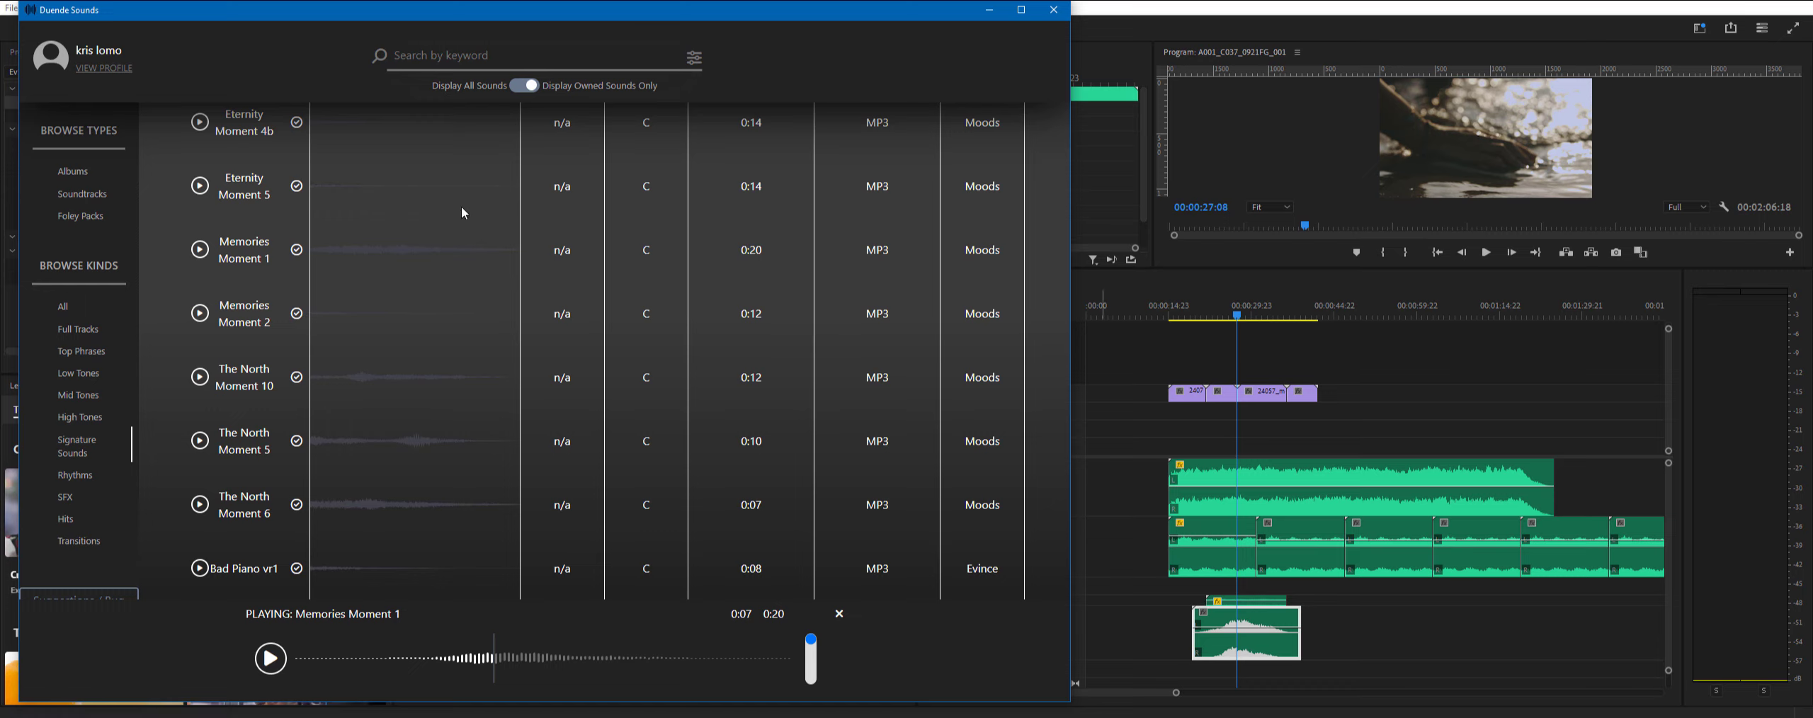
- Preview New Piano vr5 and place it in the Premiere Pro sequence on a track below Memories Moment 1, at the playhead
scroll(316, 364, "down", 5)
left_click(198, 375)
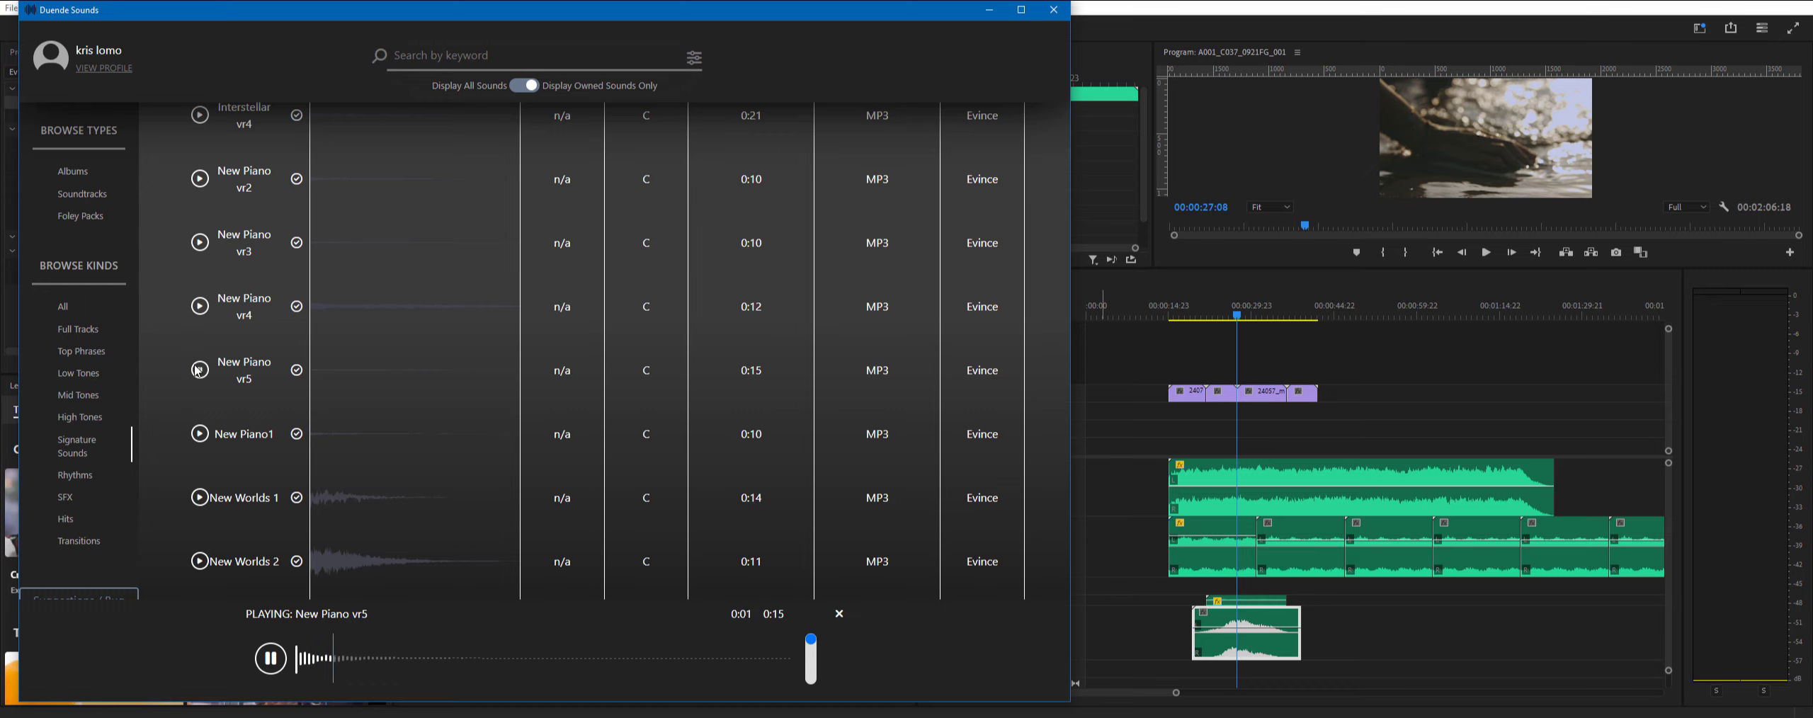
left_click_drag(200, 370, 1238, 674)
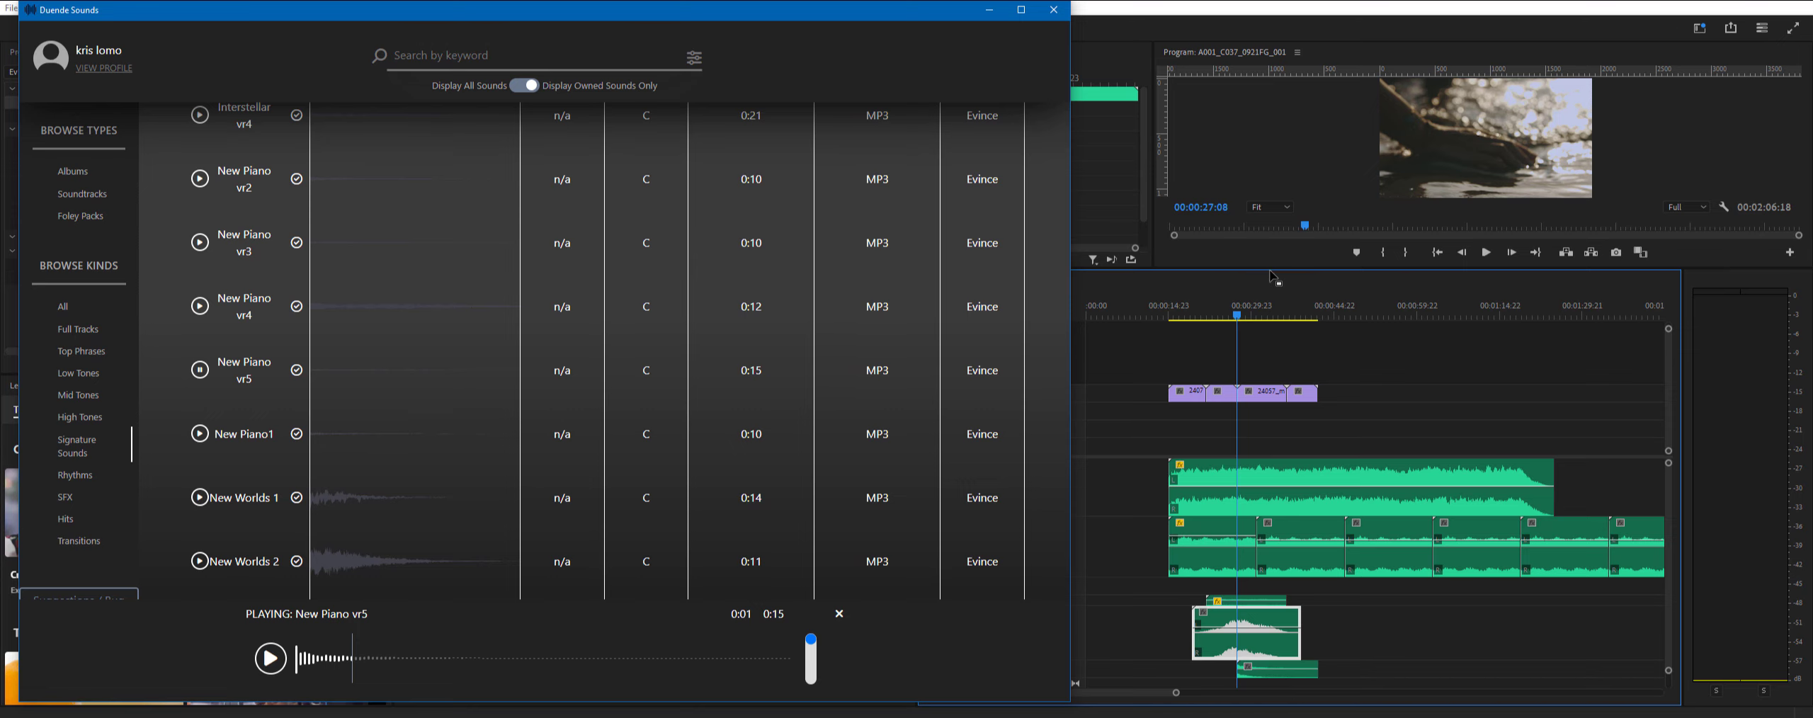
- In Premiere Pro, enlarge the timeline area and the Audio 6 track, and shift the New Piano vr5 clip slightly later to the video cut
left_click_drag(1270, 268, 1270, 239)
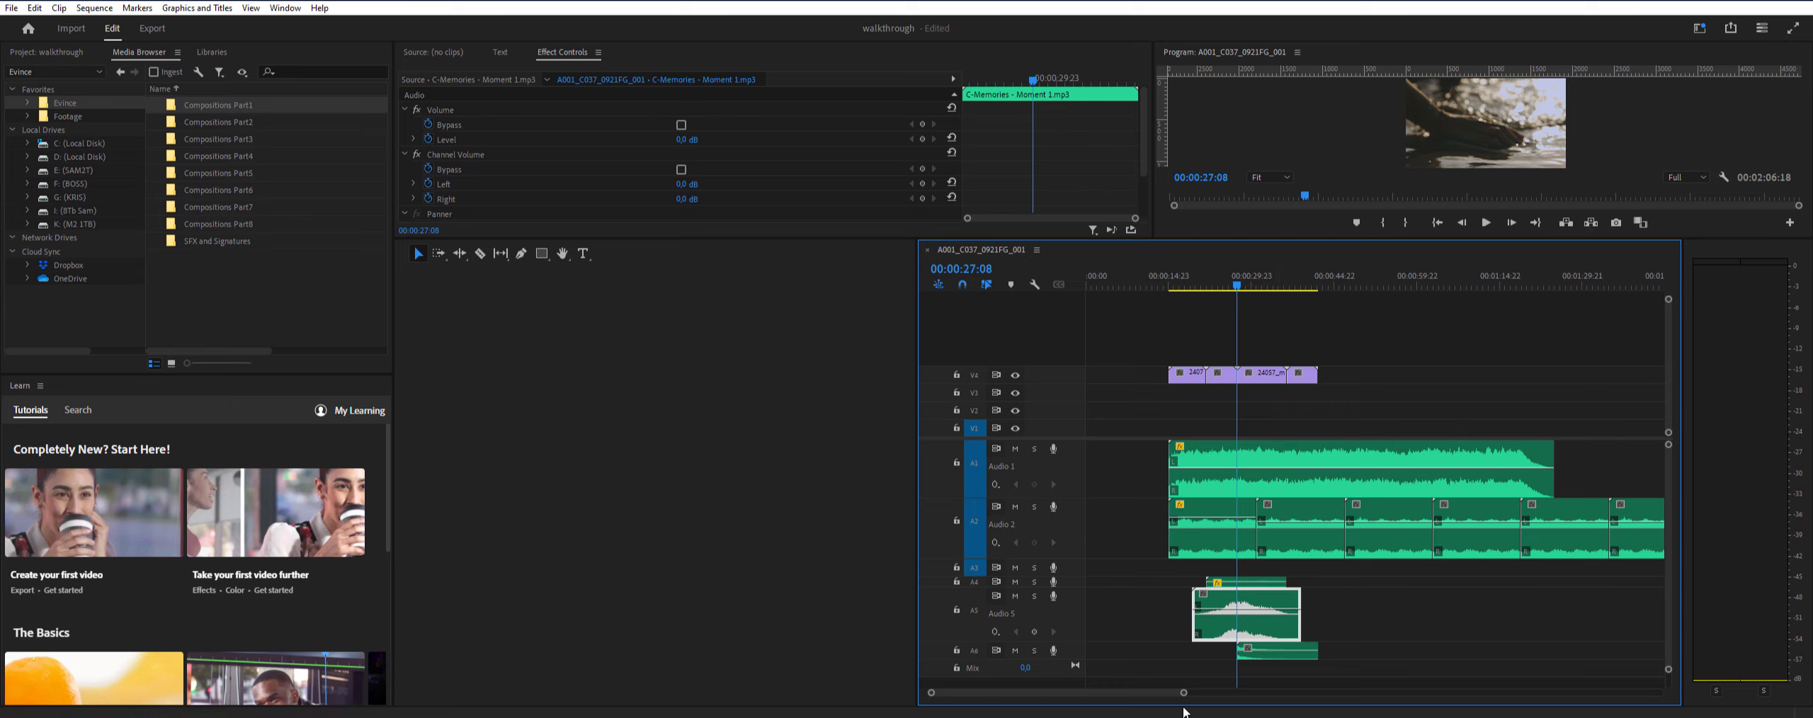
mouse_move(1668, 671)
left_mouse_down()
mouse_move(1668, 687)
mouse_move(1668, 646)
left_mouse_up()
key("equal")
key("equal")
key("equal")
left_click_drag(1413, 604, 1421, 613)
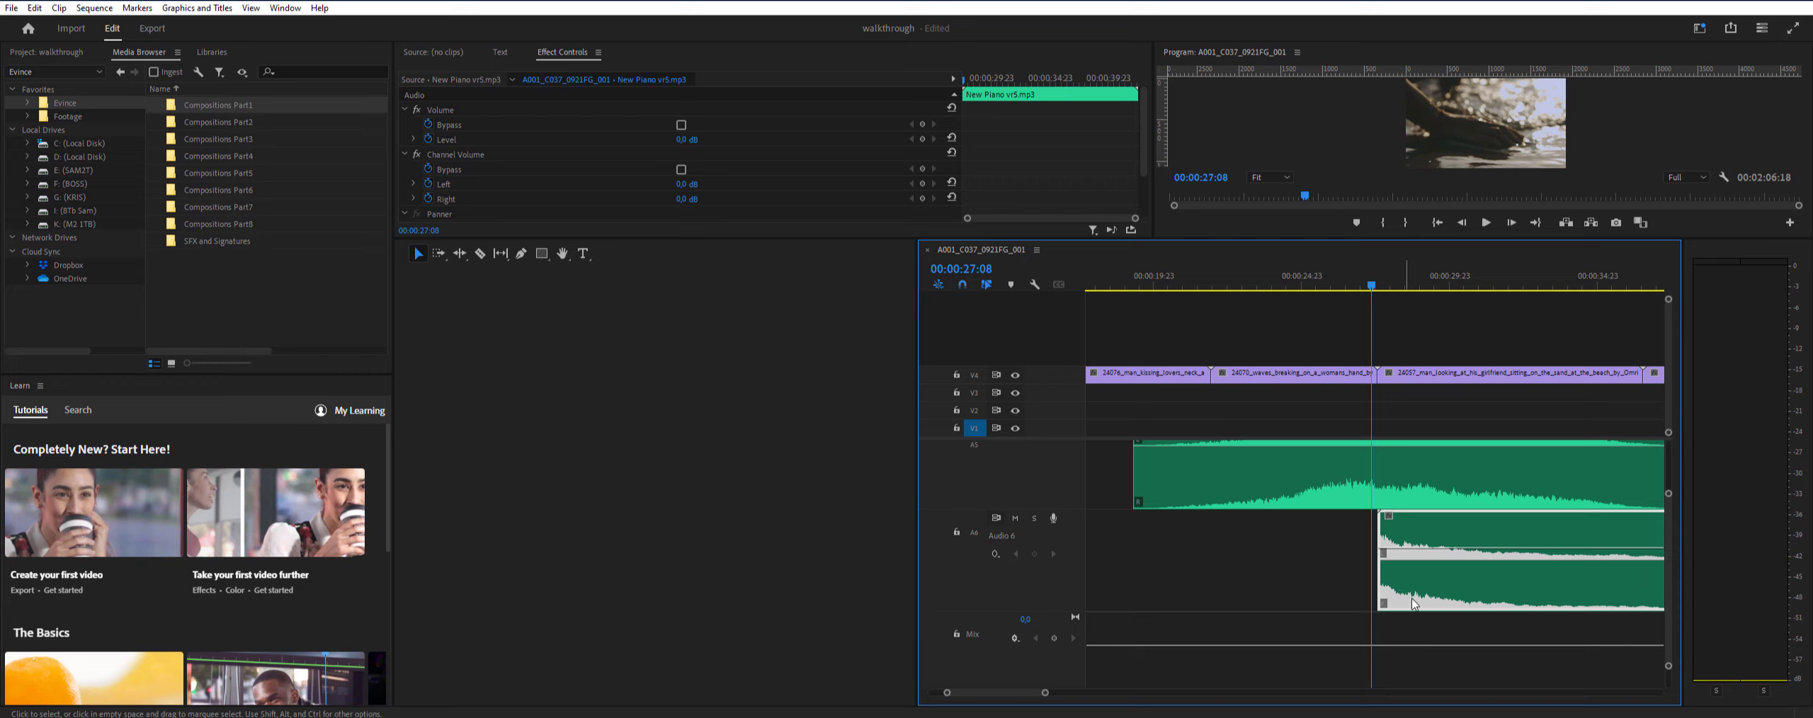
- Inspect the video cut at 00:00:27:13, shift the New Piano vr5 clip slightly ahead of it and play back that passage
left_click(1376, 284)
left_click(1380, 279)
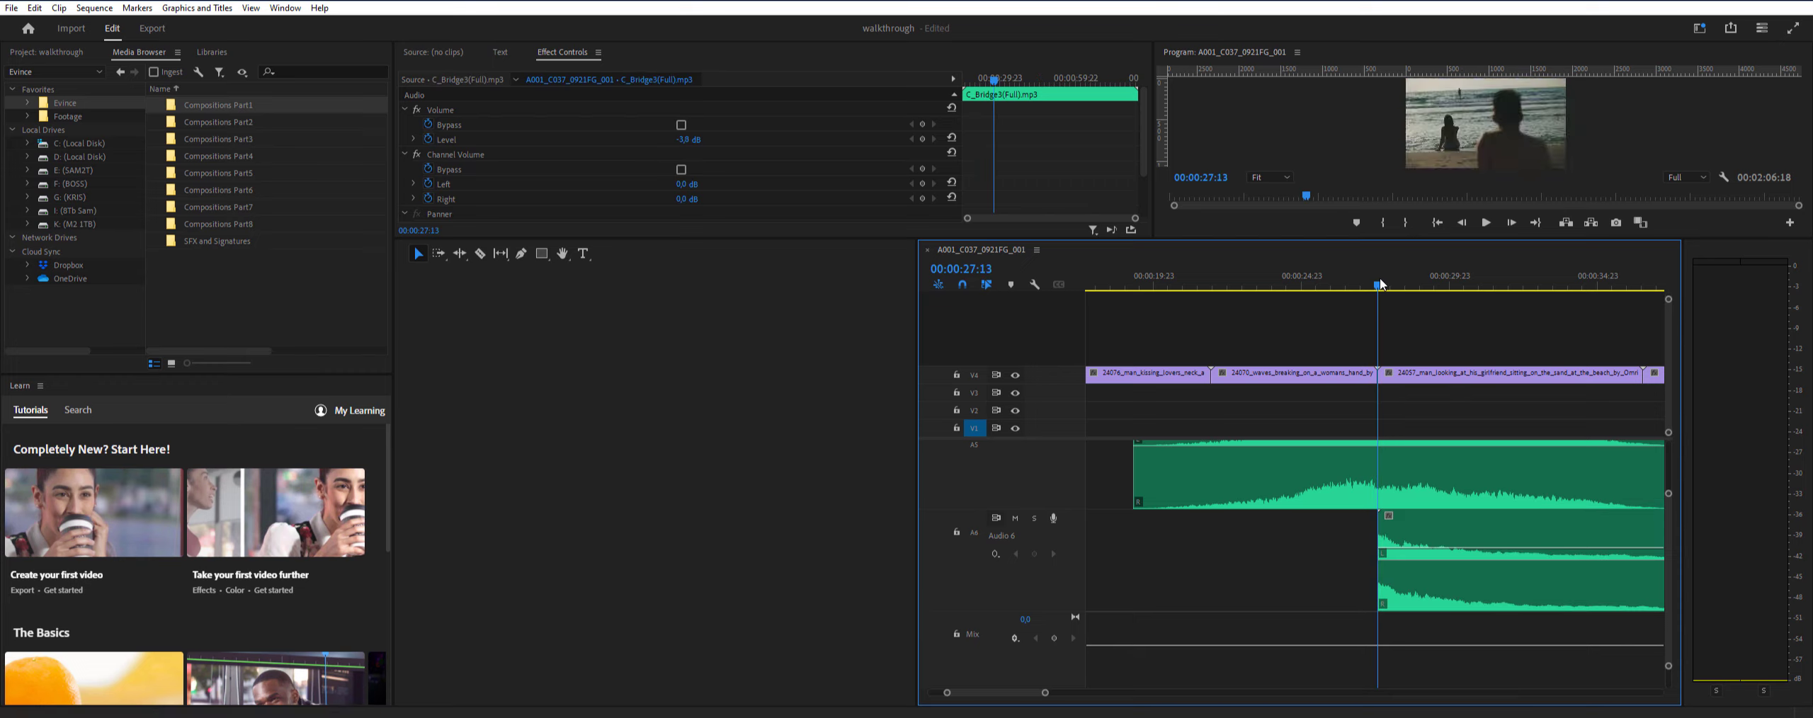
mouse_move(1380, 279)
left_mouse_down()
mouse_move(1197, 289)
mouse_move(1347, 289)
left_mouse_up()
key("space")
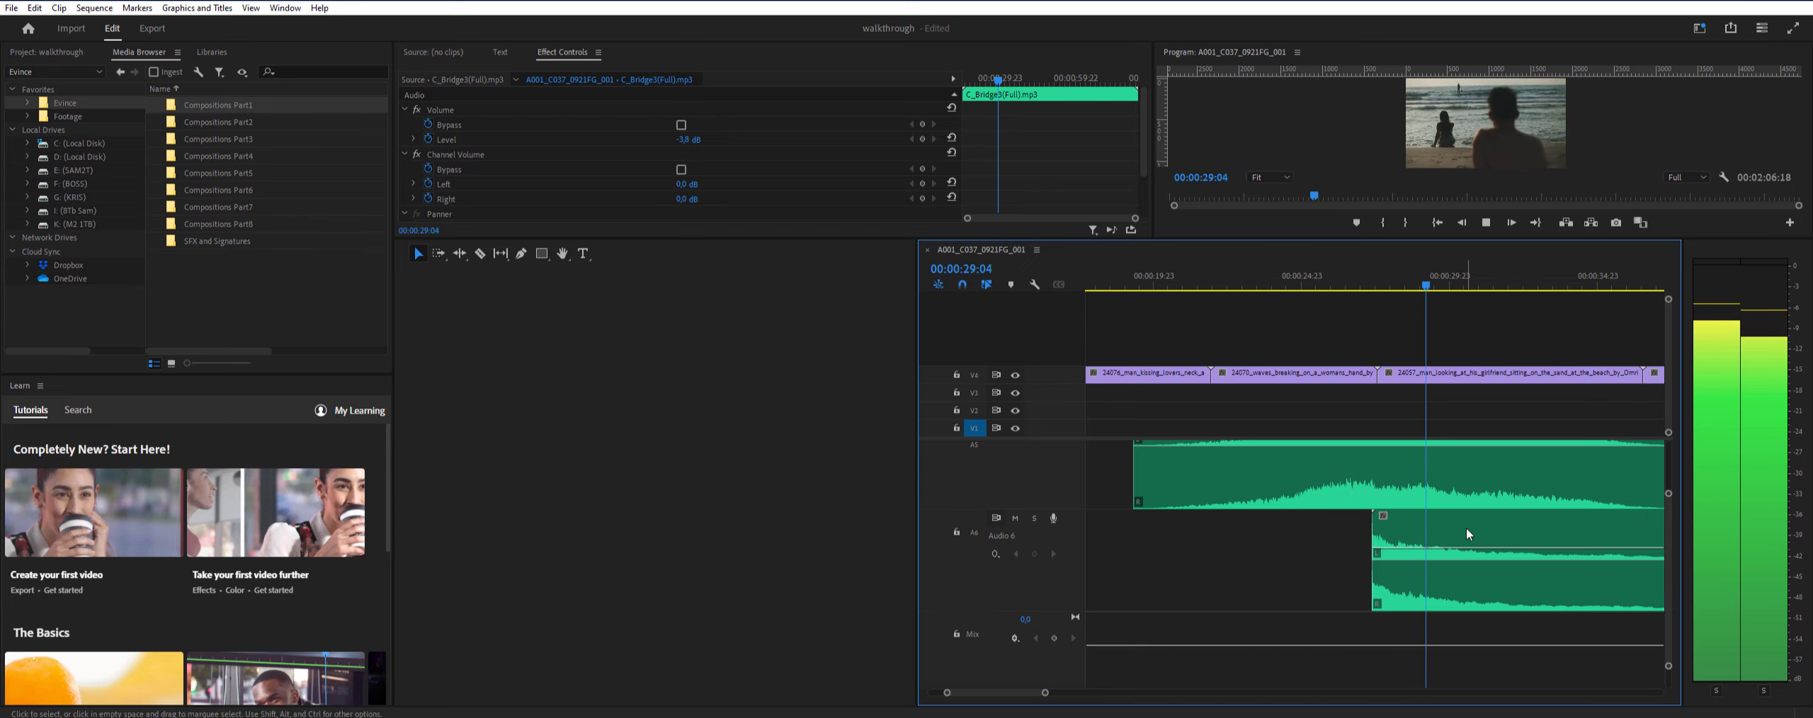
left_click_drag(1044, 694, 1171, 693)
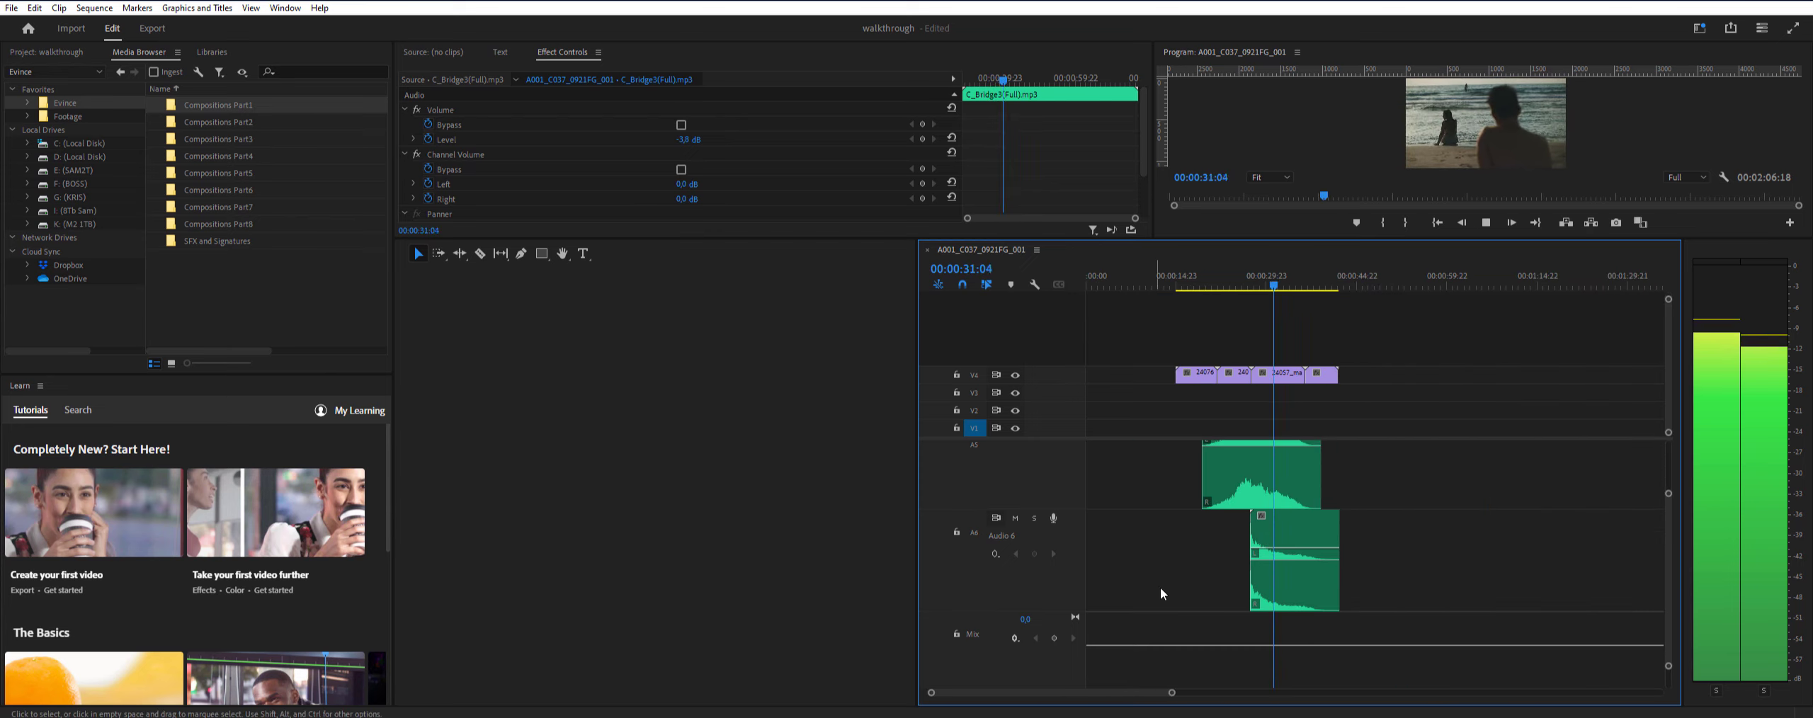
key("space")
- Browse Rhythms in Duende Sounds, preview Drums Loop, place the Soon Drums Stem on Premiere Pro's Audio 7 track and play the sequence
left_click(644, 717)
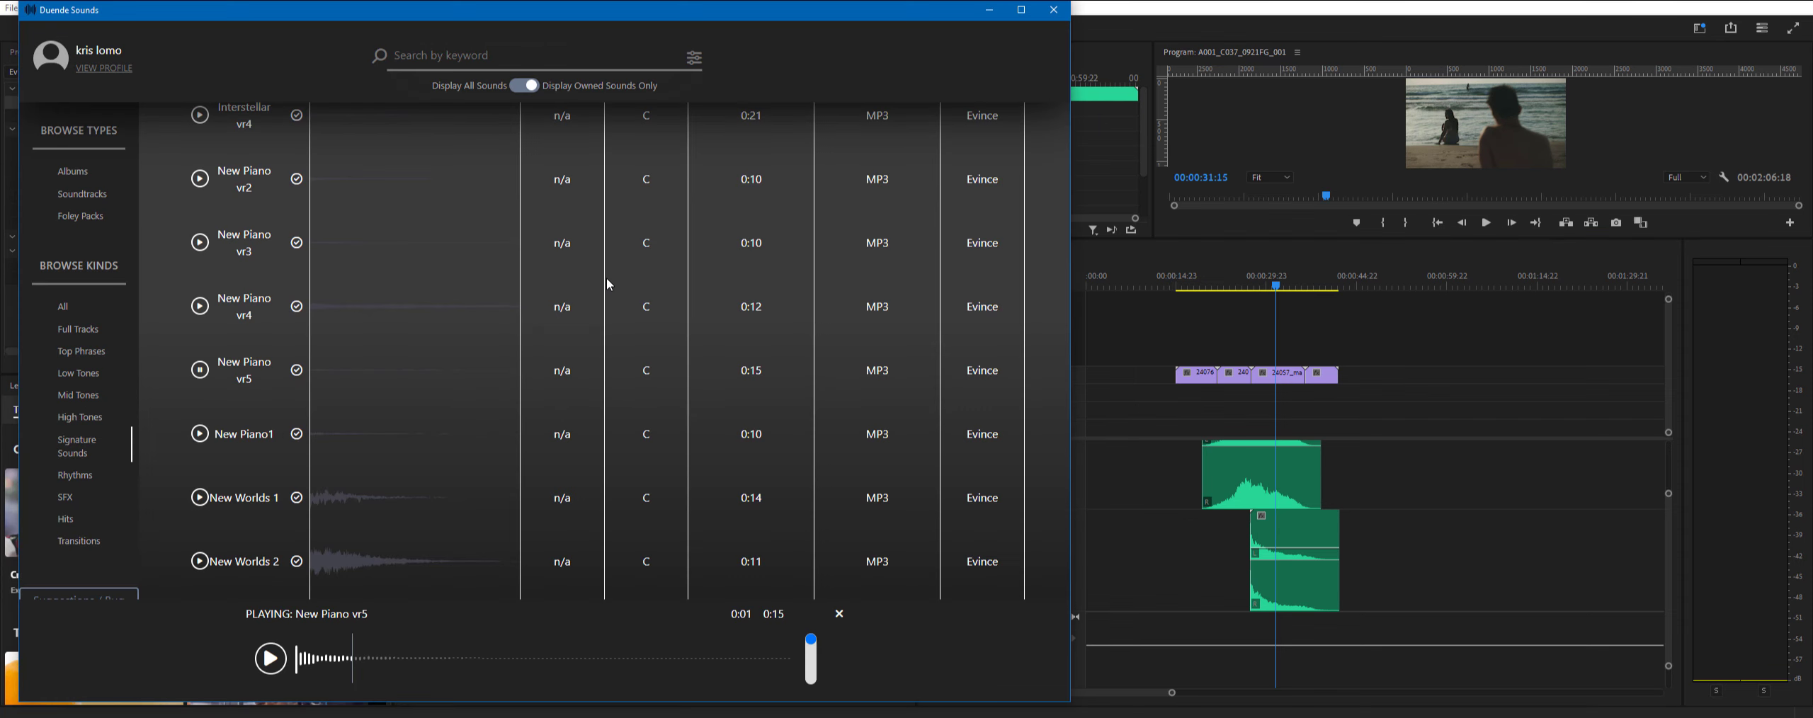
left_click(78, 475)
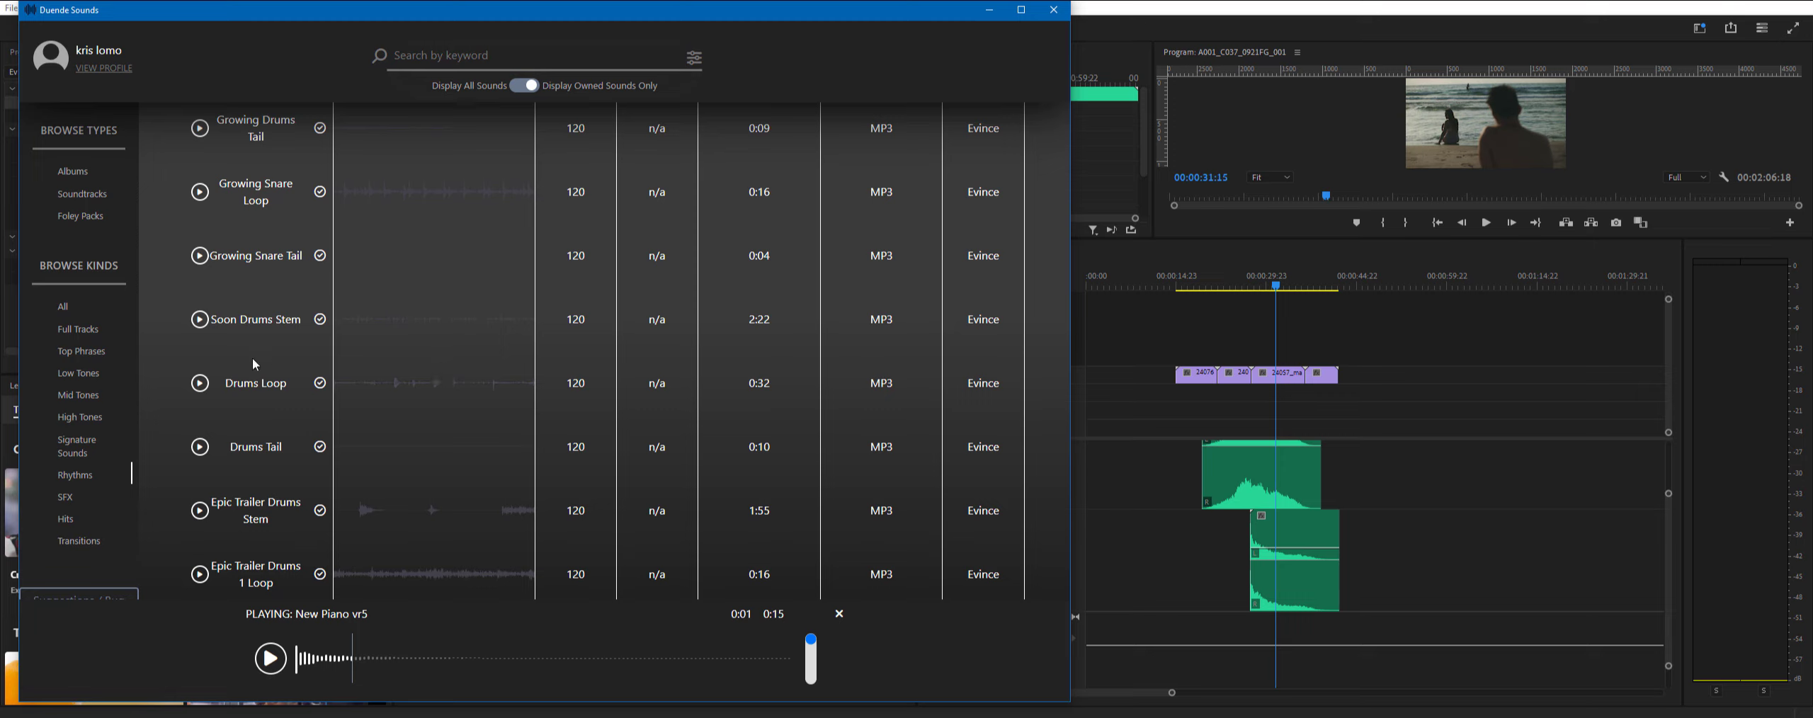
left_click(199, 387)
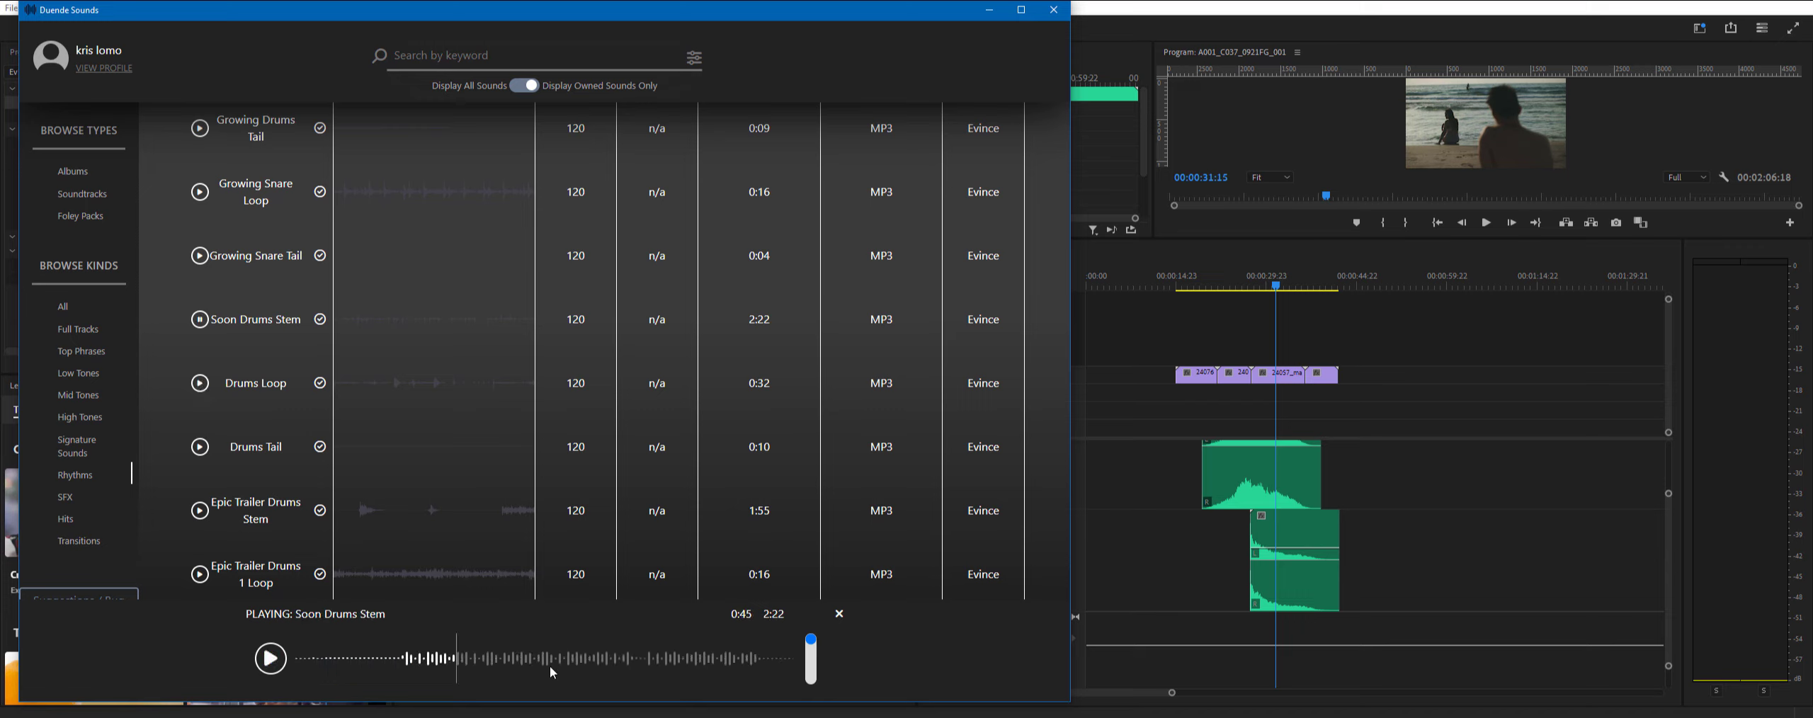
left_click_drag(550, 662, 1388, 536)
left_click_drag(1410, 552, 1409, 553)
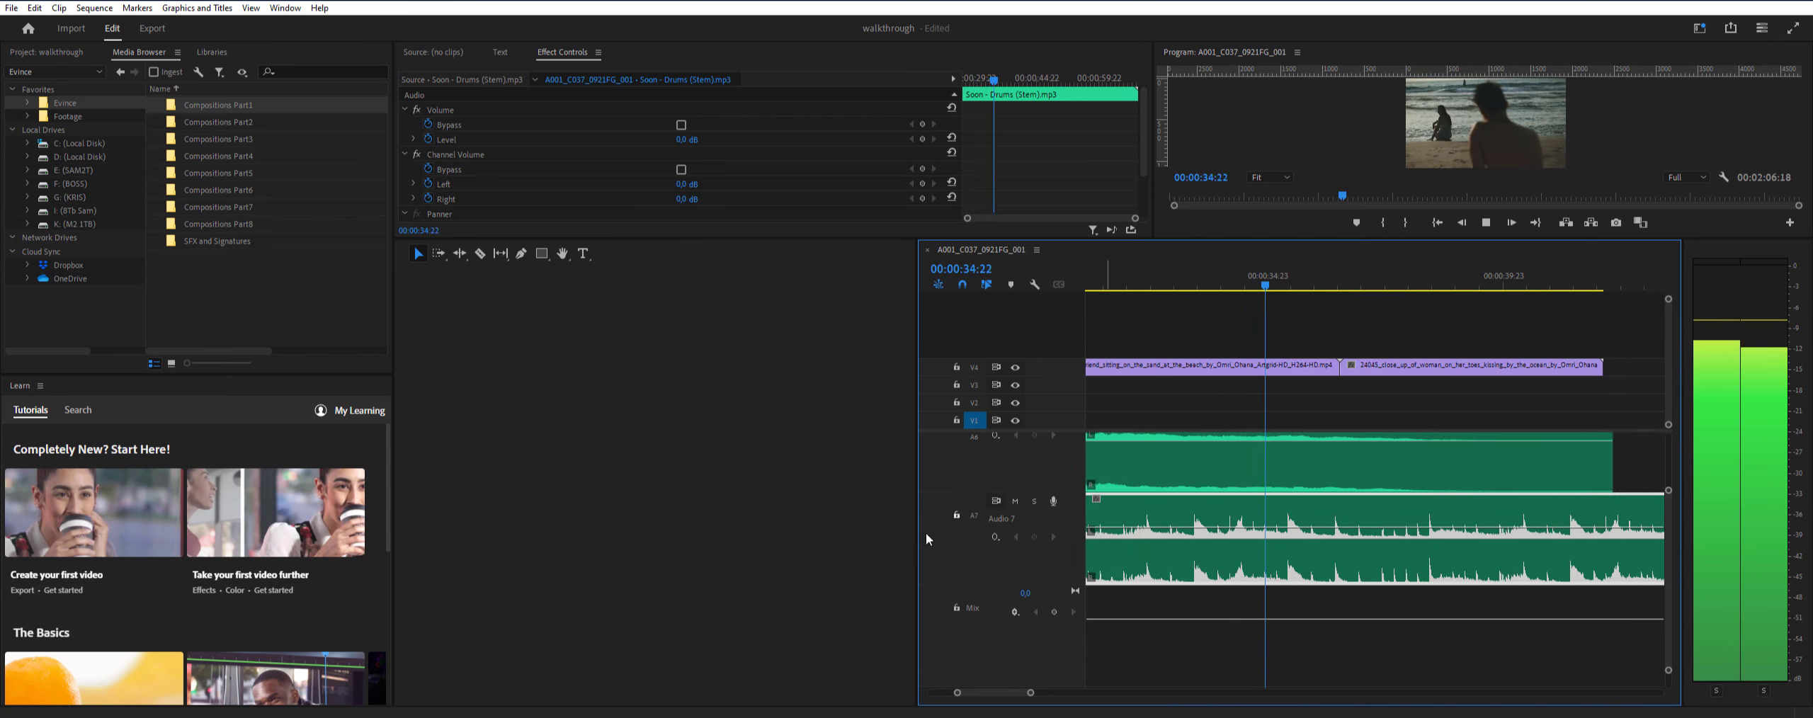
- Return to Duende Sounds and browse the owned sounds under Hits, Transitions, Signature Sounds and All
key("alt+Tab")
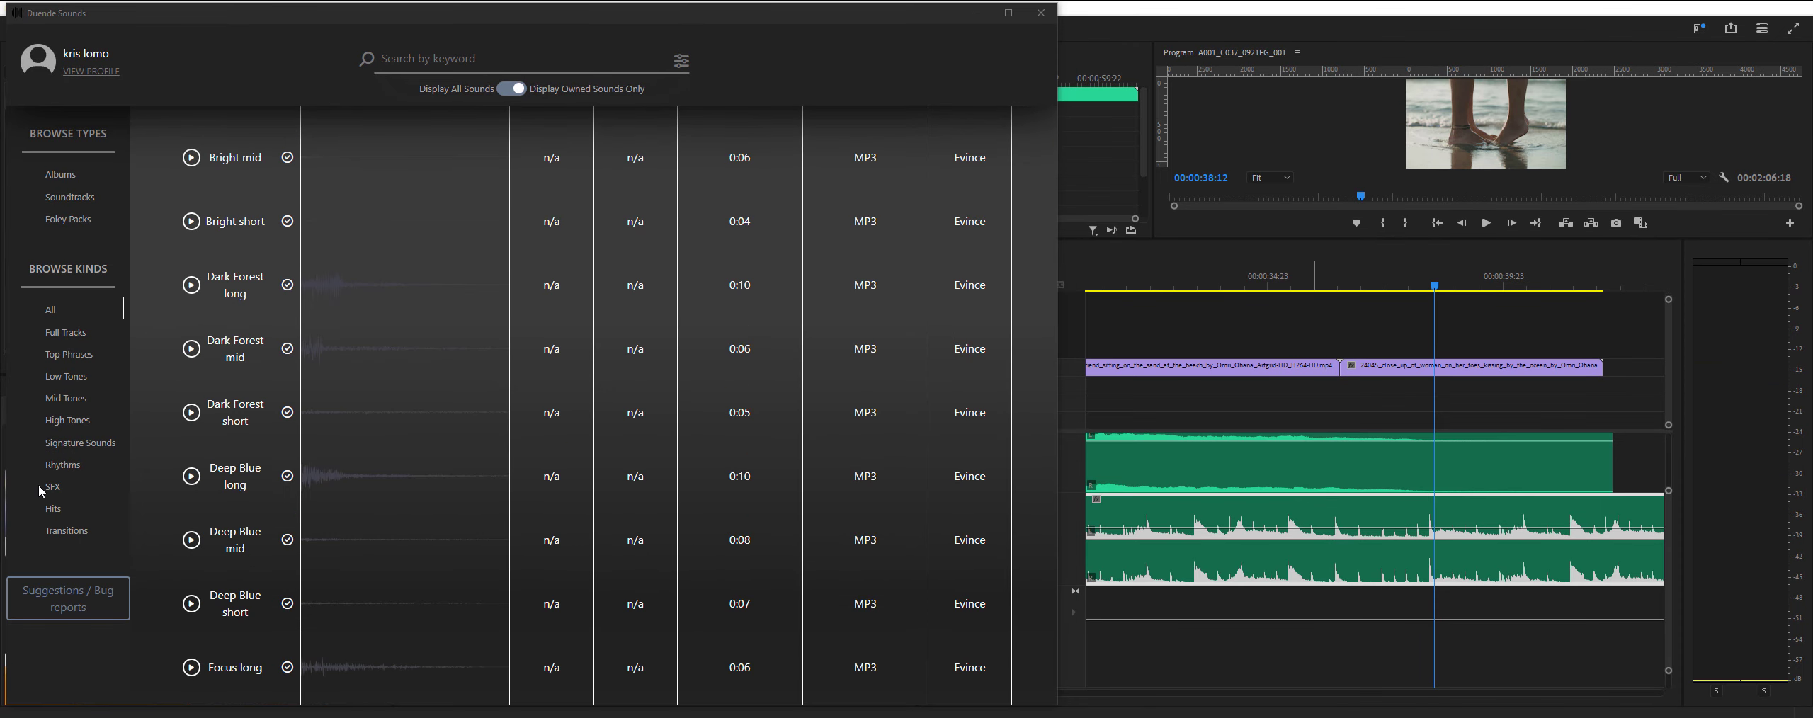
left_click(53, 509)
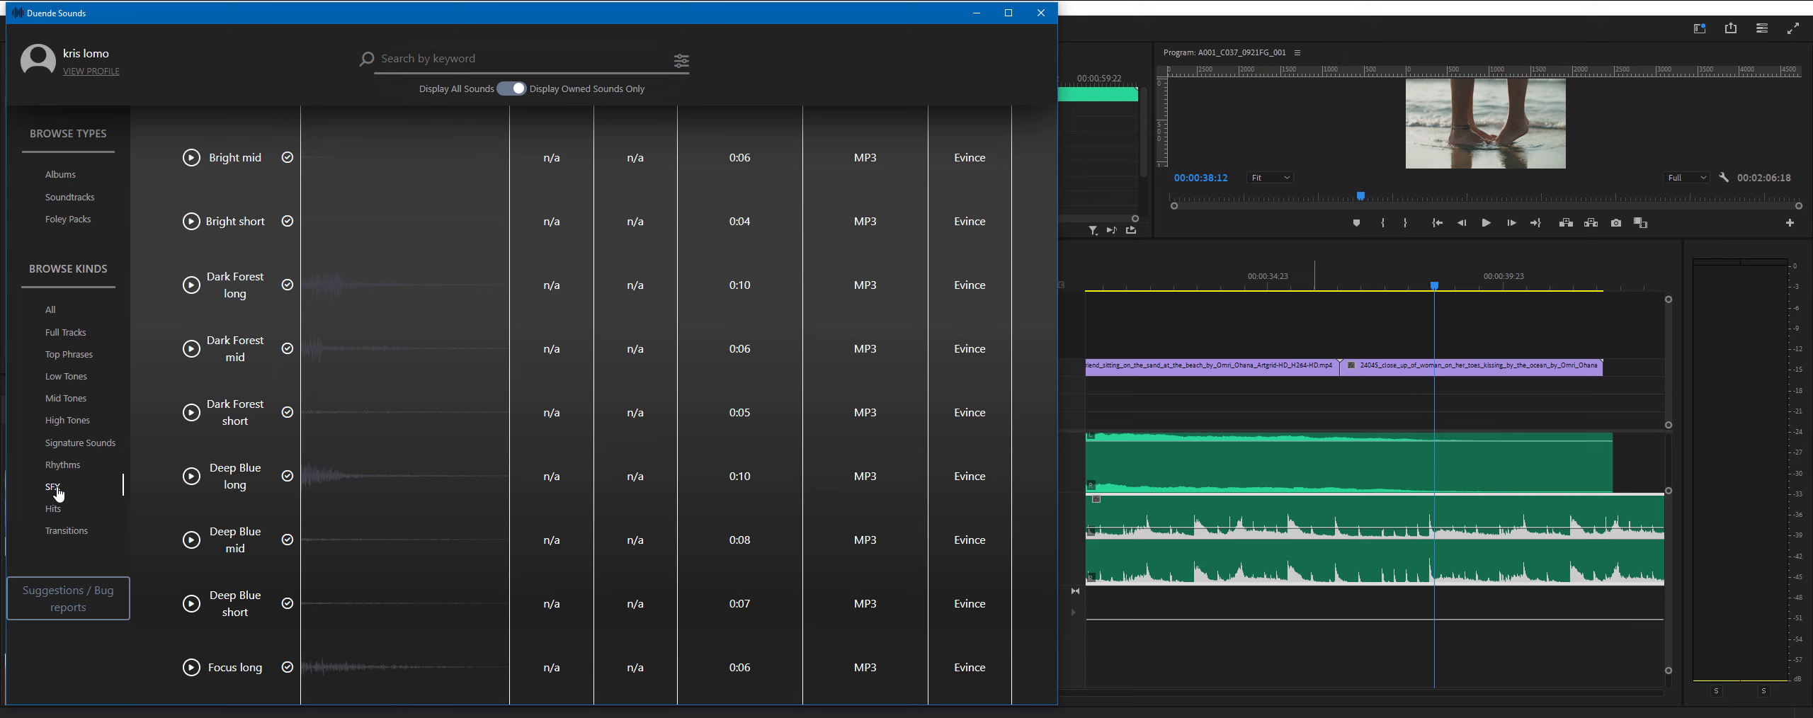
left_click(82, 532)
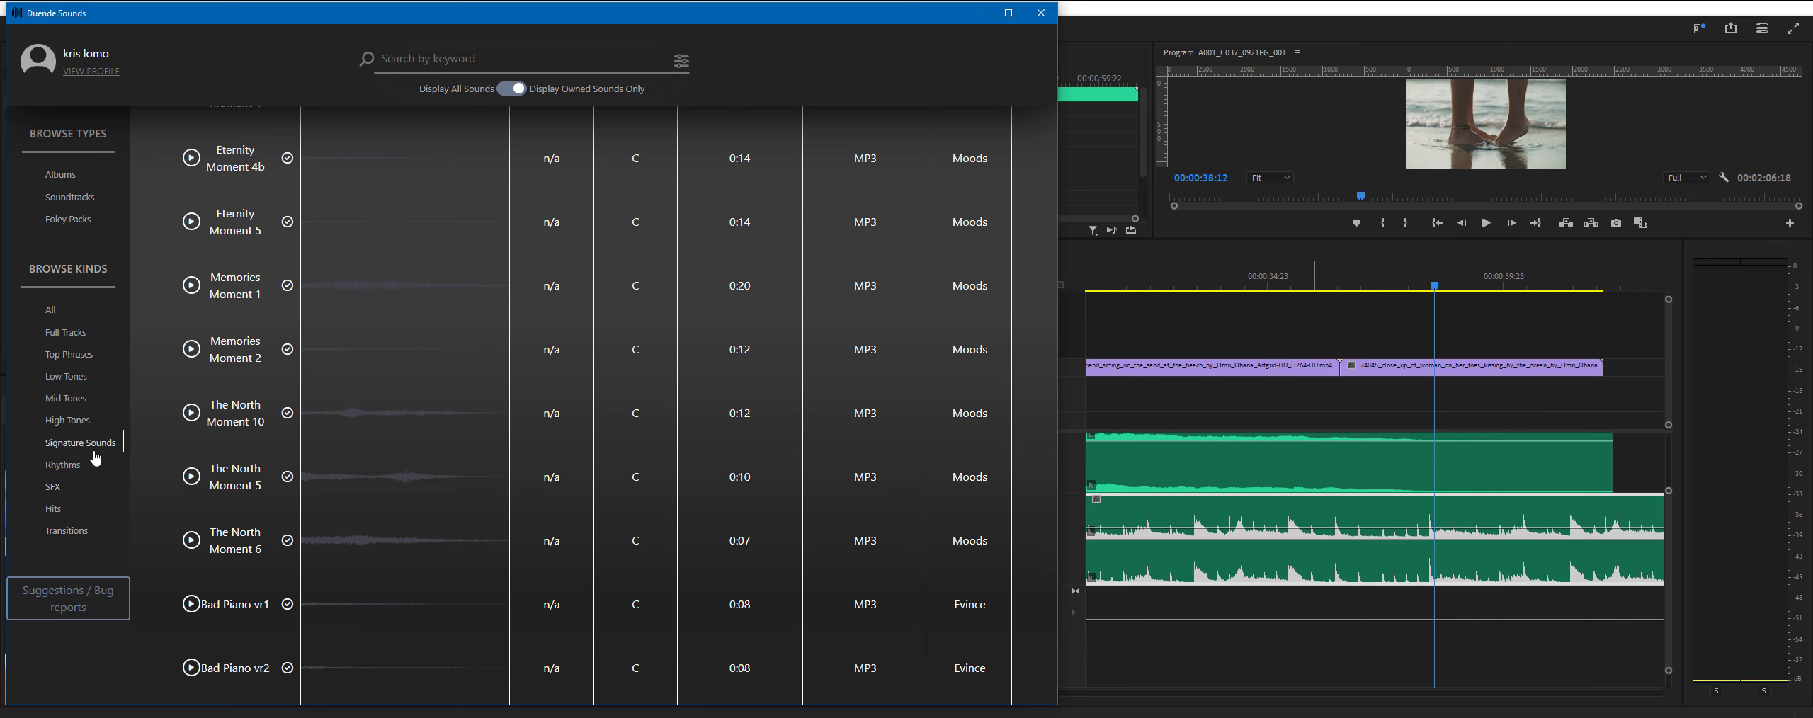
left_click(51, 310)
scroll(603, 440, "up", 10)
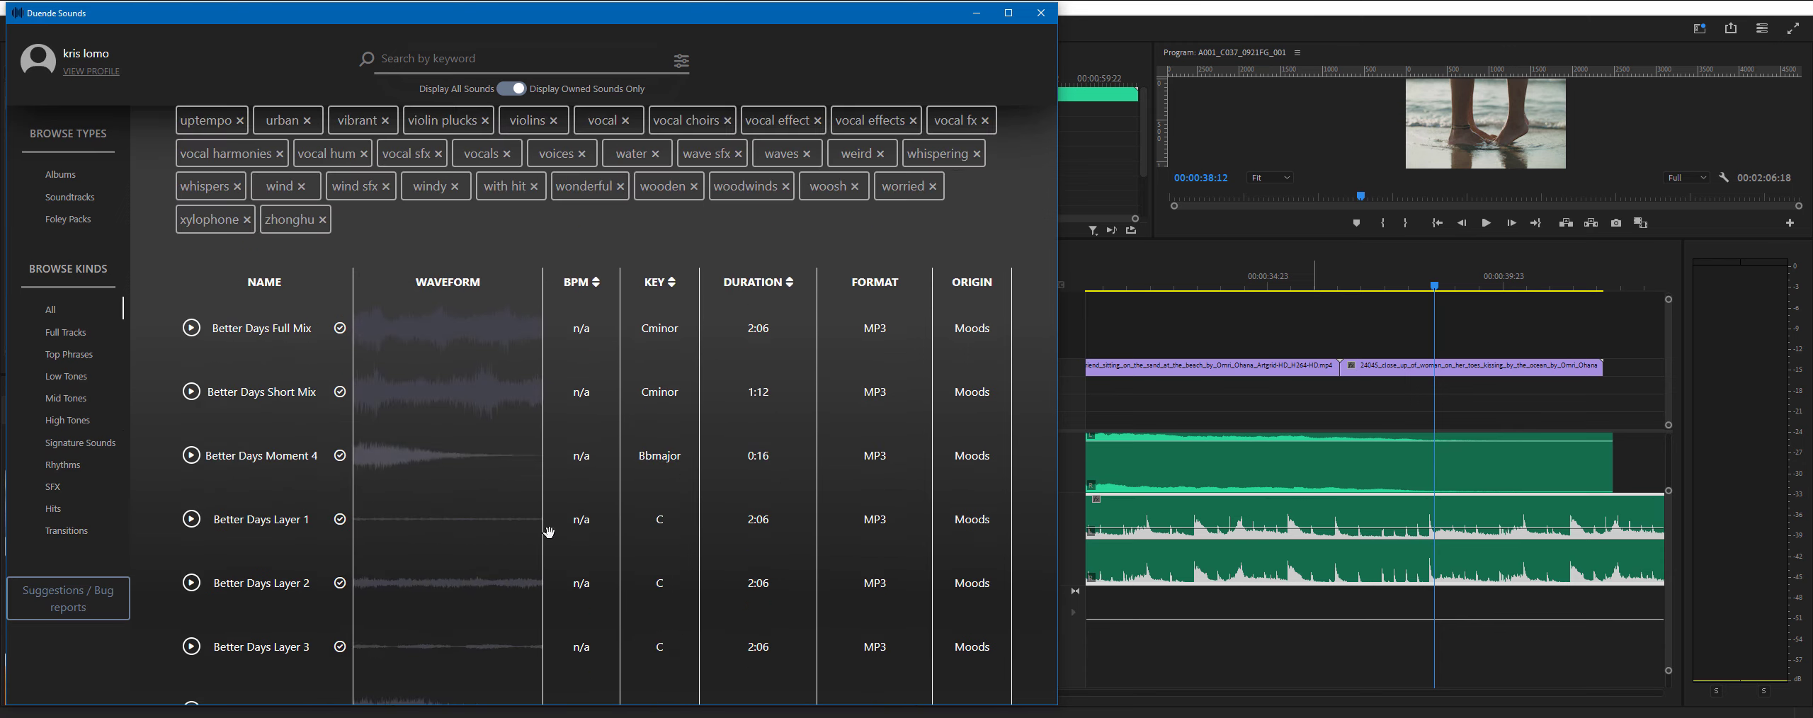
scroll(550, 533, "down", 2)
scroll(550, 533, "down", 3)
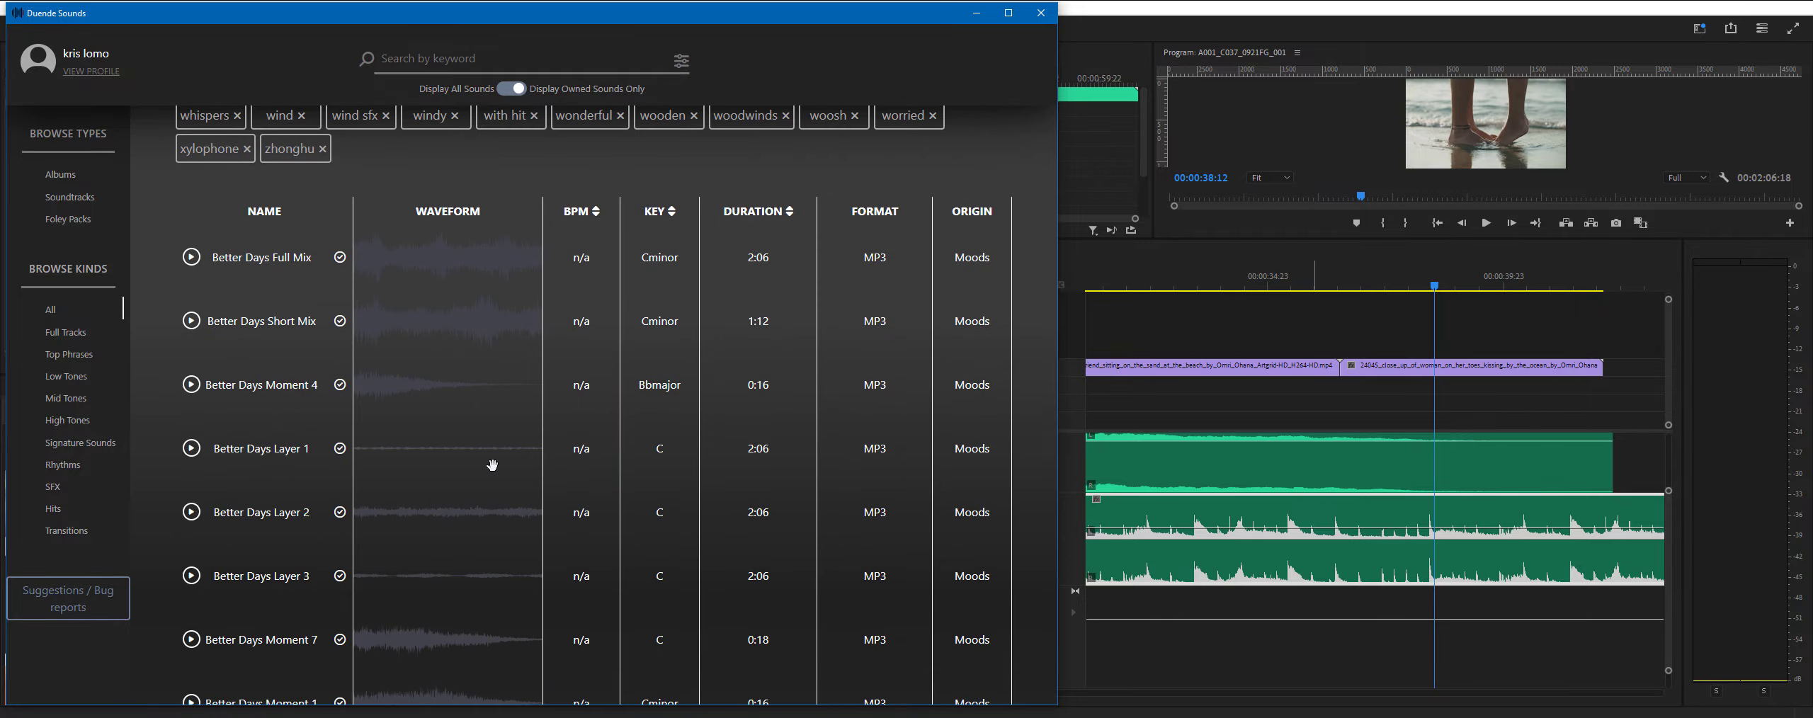
- View the albums, return to all sound kinds, toggle between all and owned sounds, and look over the Moods album
left_click(61, 174)
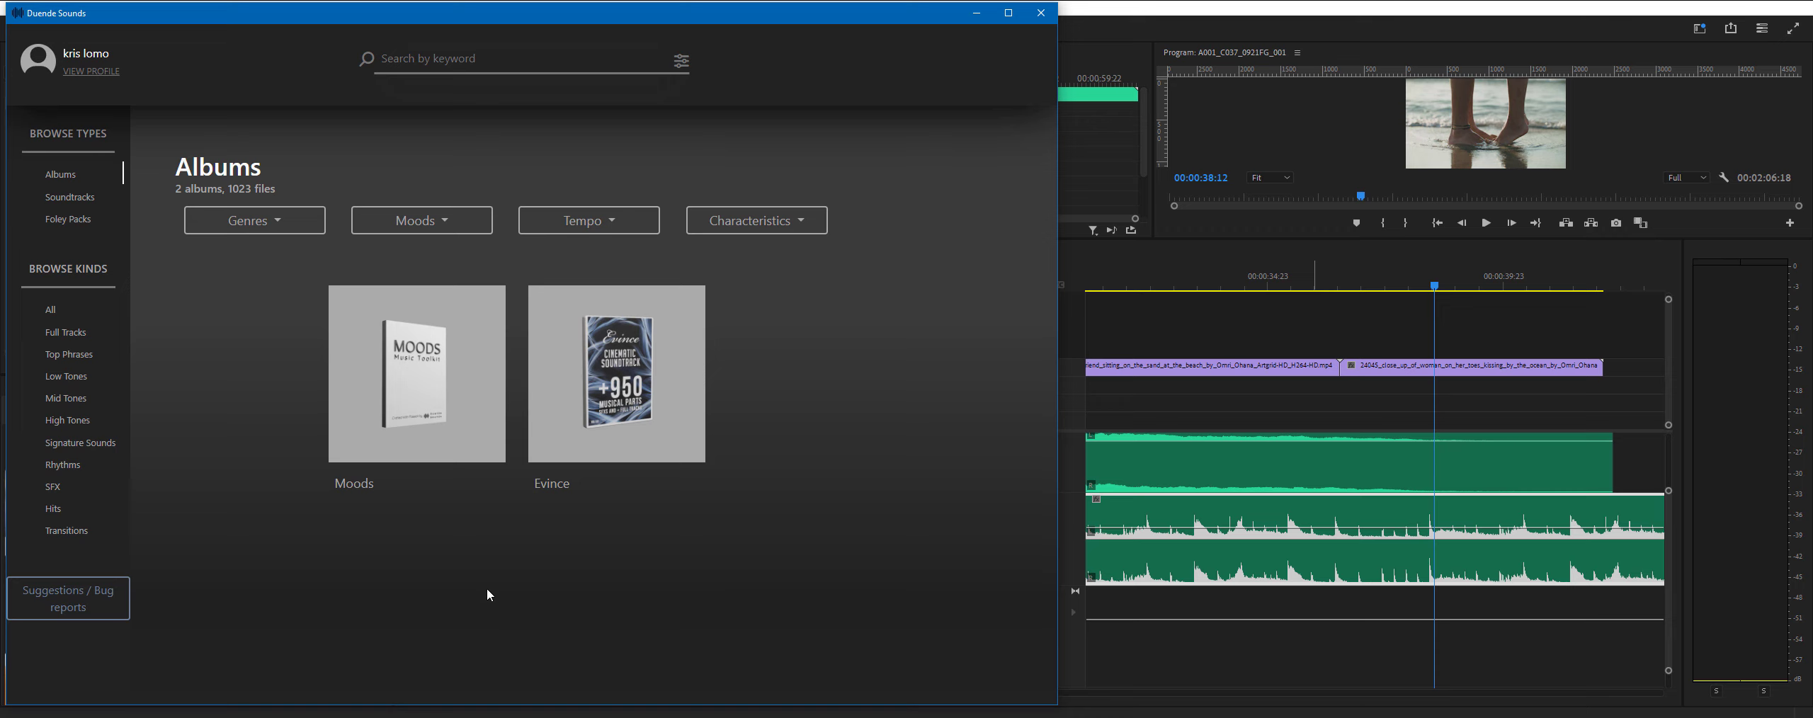
left_click(51, 311)
scroll(591, 468, "down", 4)
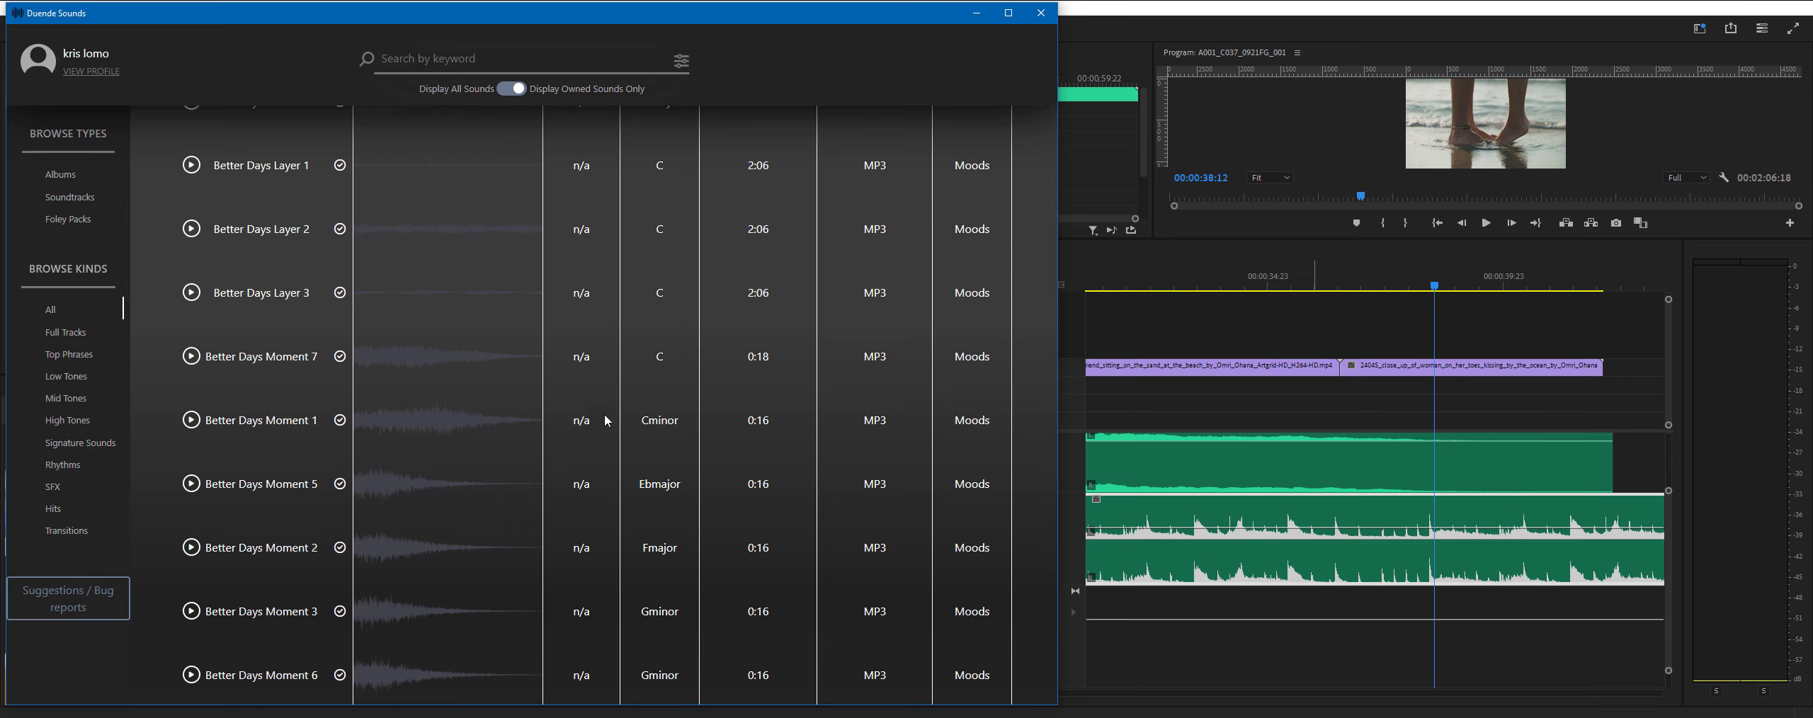
left_click(511, 89)
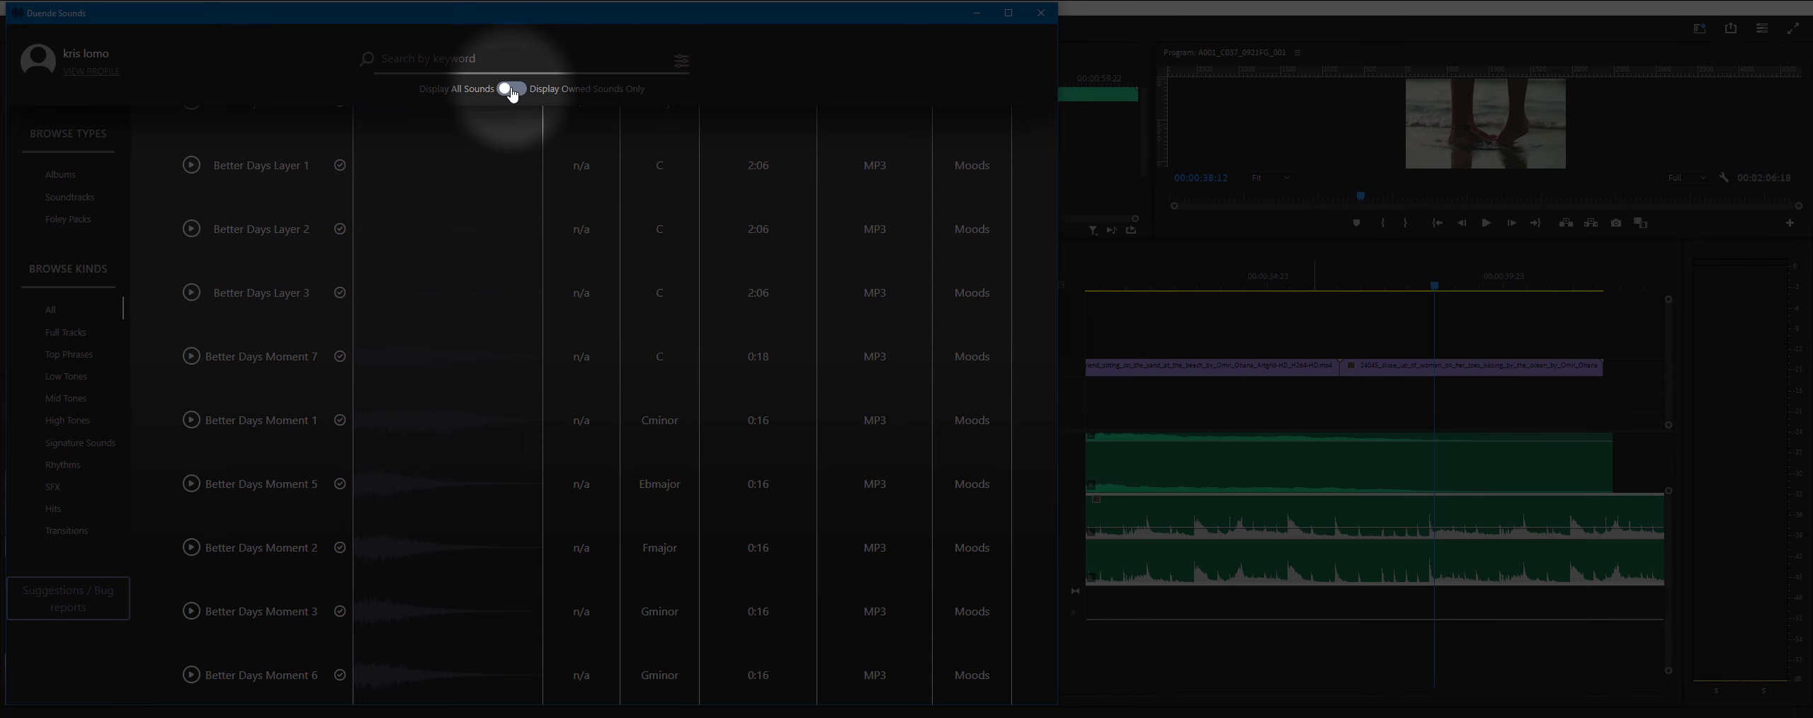
left_click(513, 91)
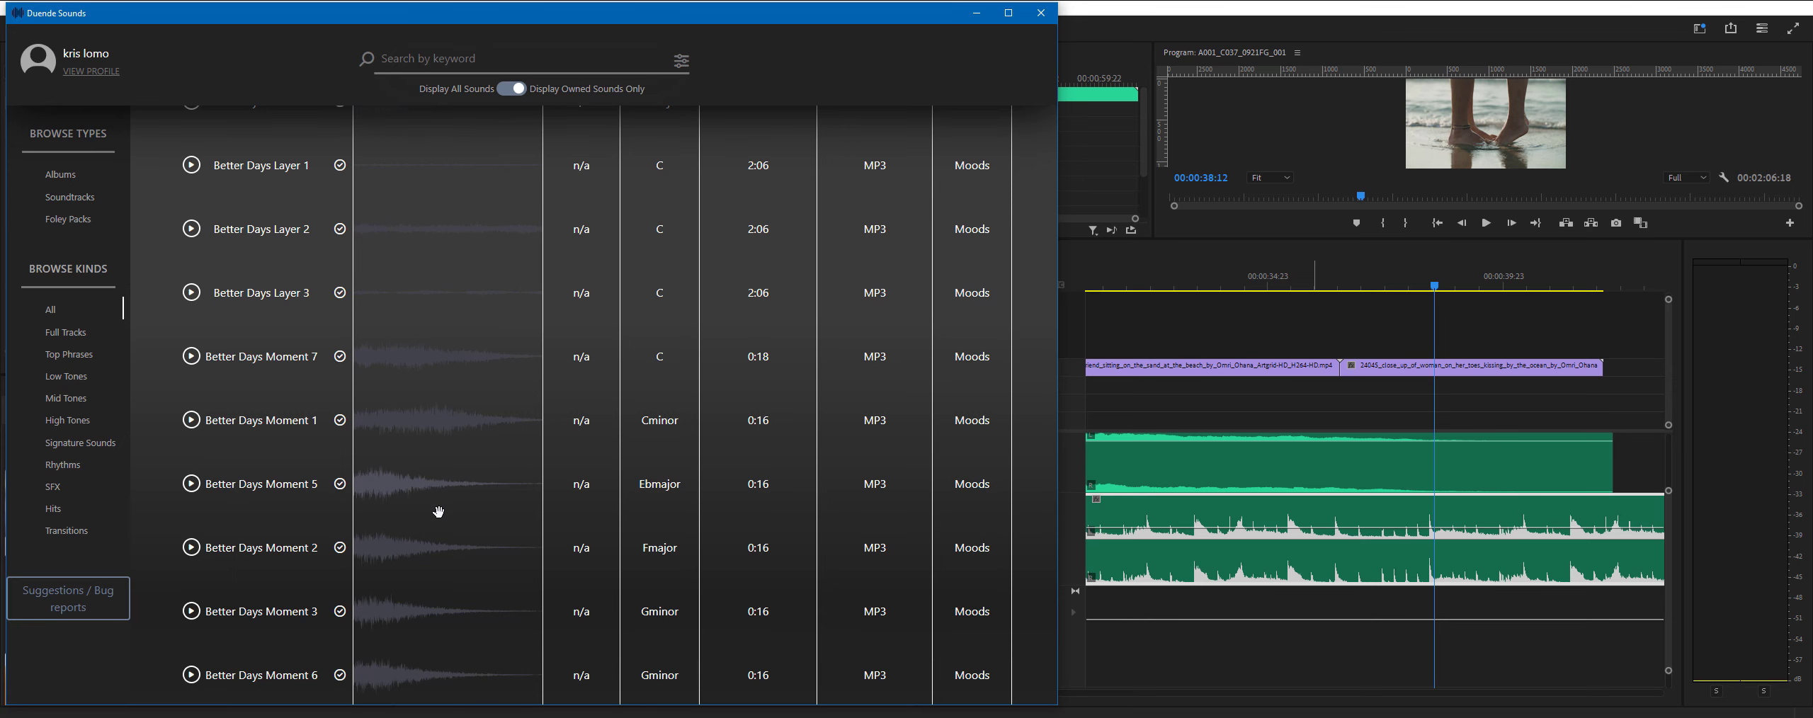
scroll(526, 638, "up", 5)
scroll(522, 517, "down", 1)
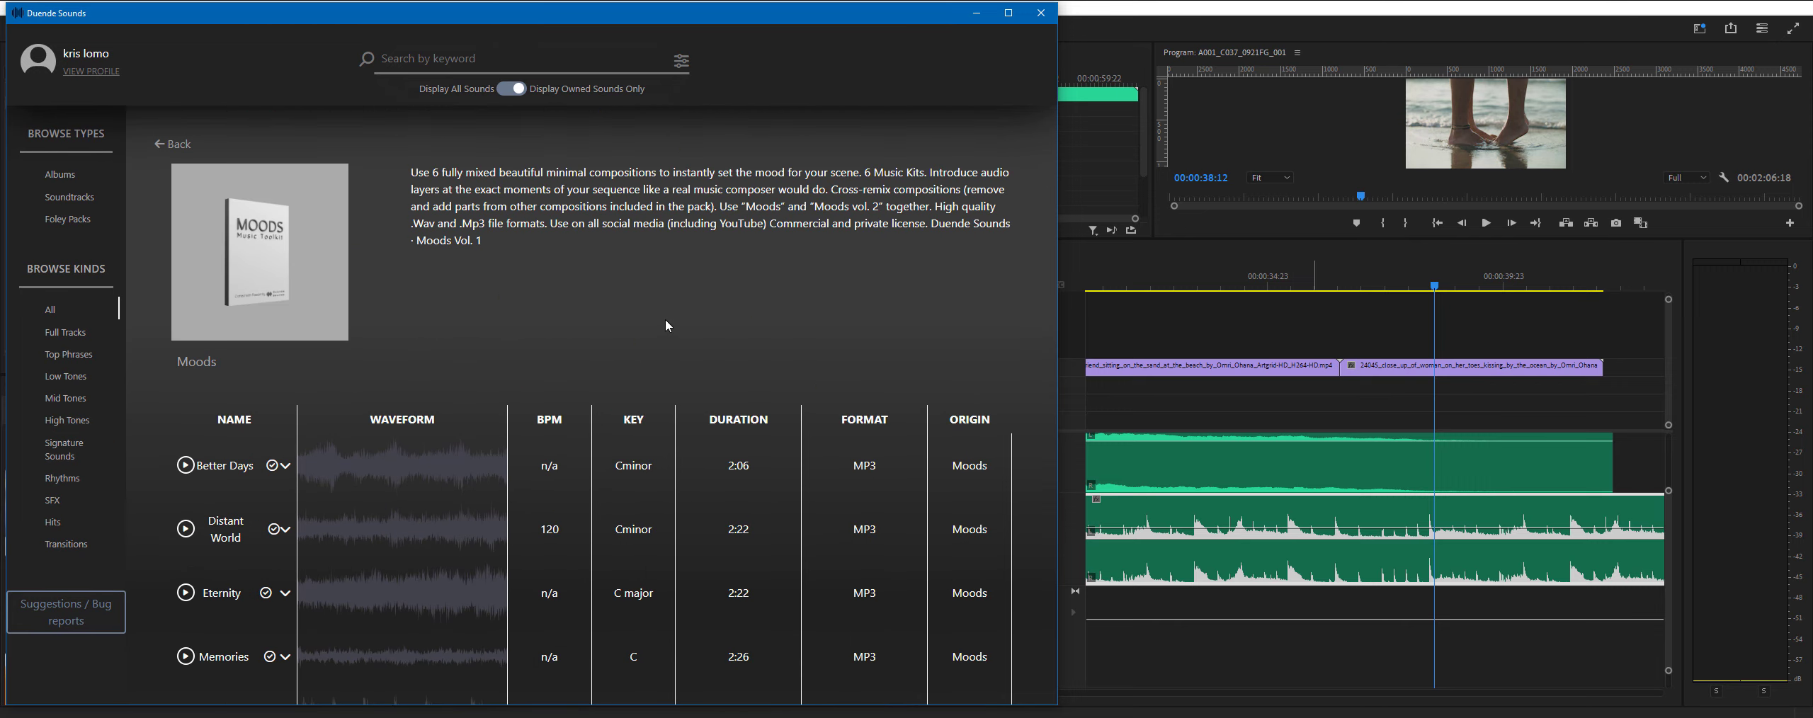
- Open the suggestions and bug report form, close it without submitting anything, and open the Soundtracks page
left_click(53, 621)
left_click(501, 469)
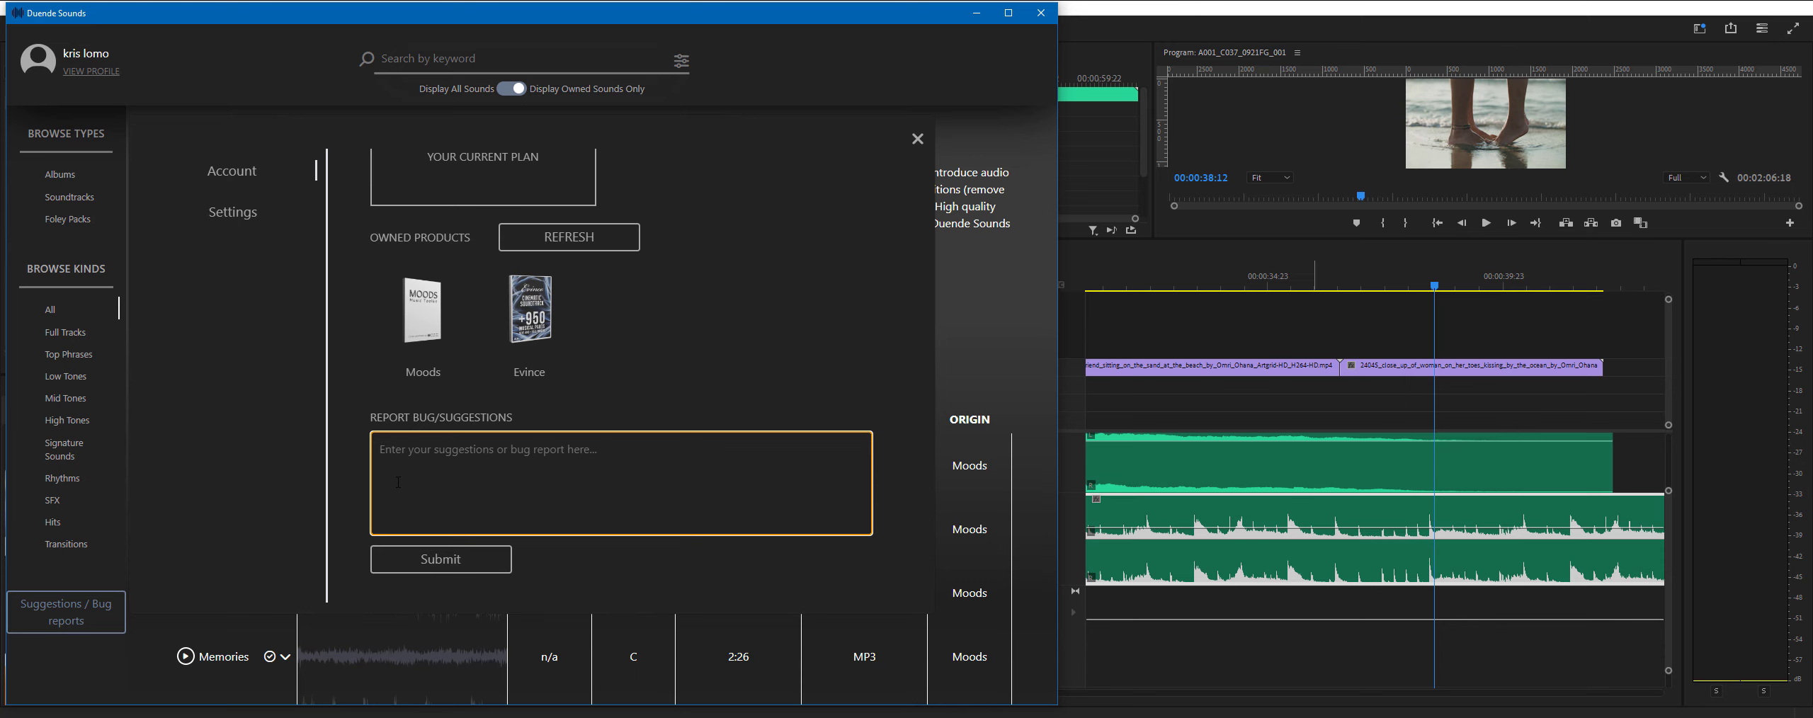
key("Escape")
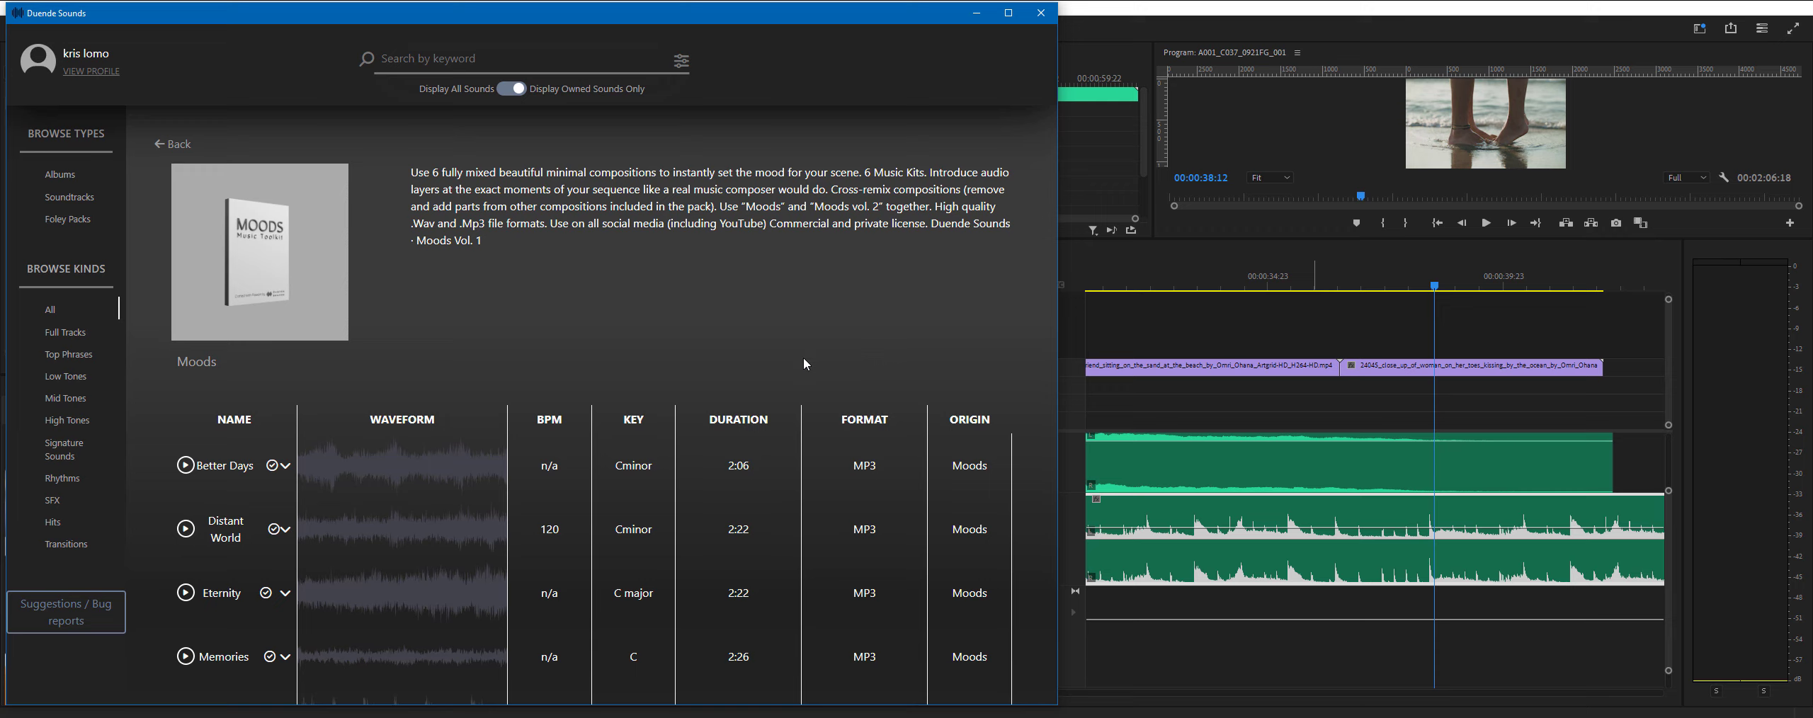
left_click(69, 197)
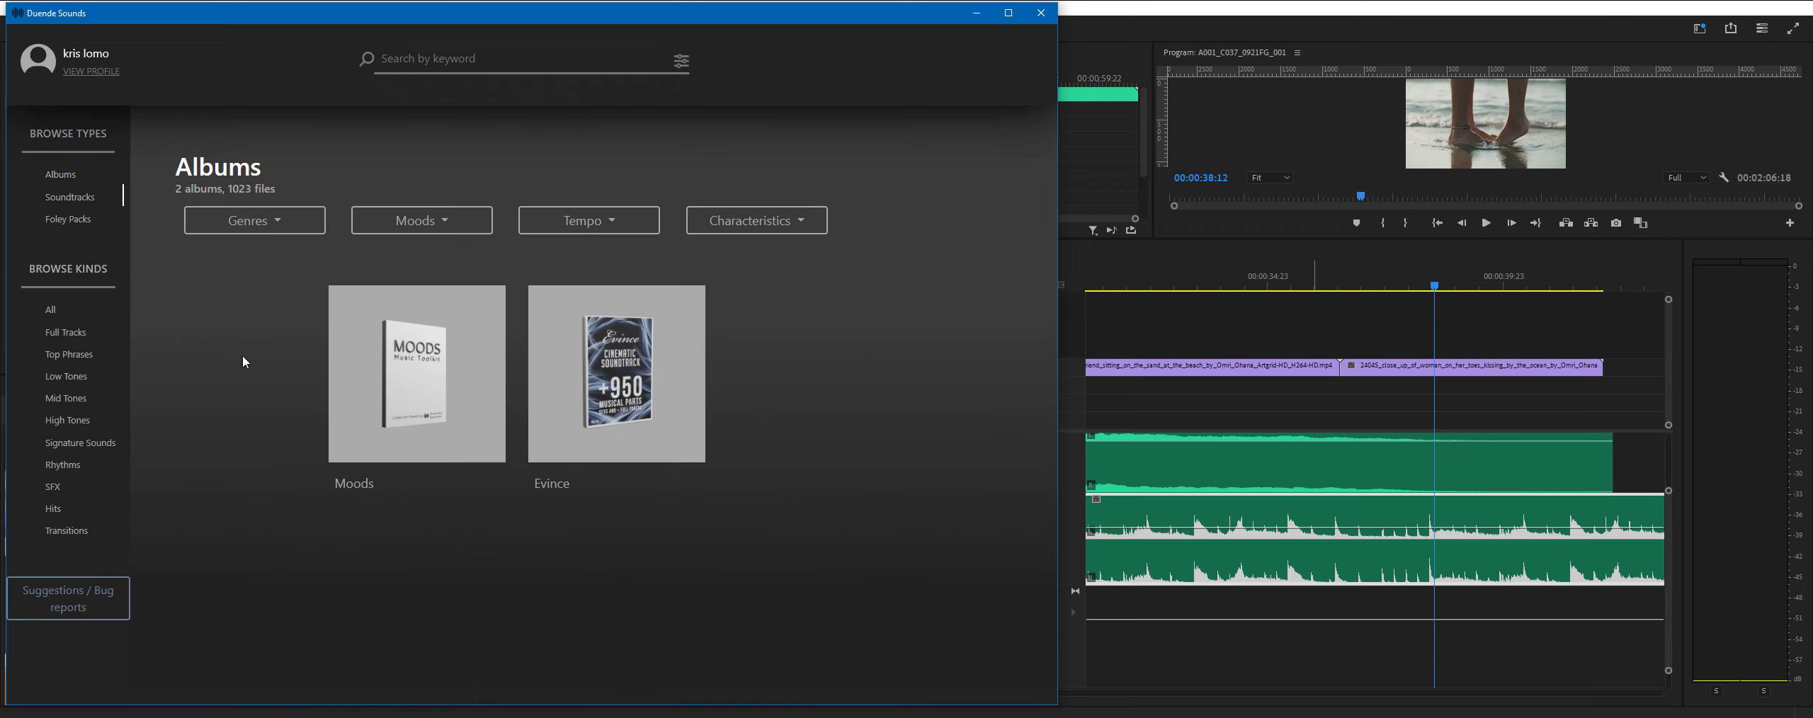